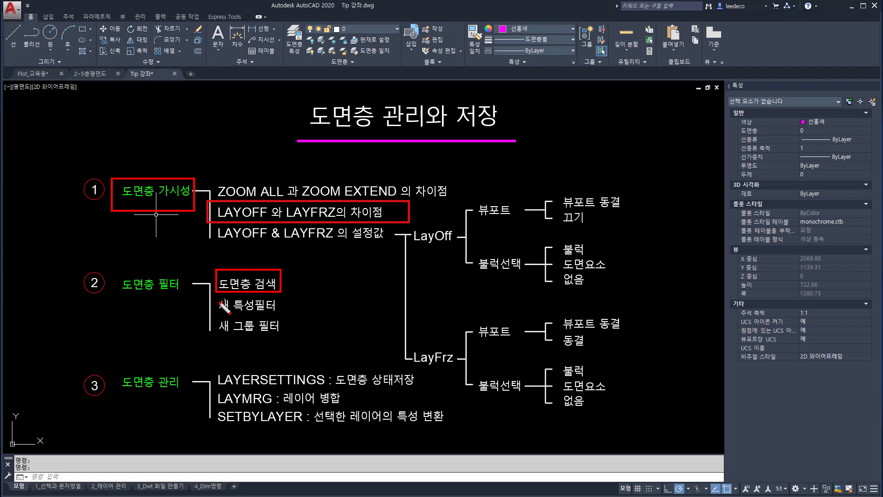
{"action": "left_click_drag", "start_coordinate": [213, 298], "coordinate": [295, 317]}
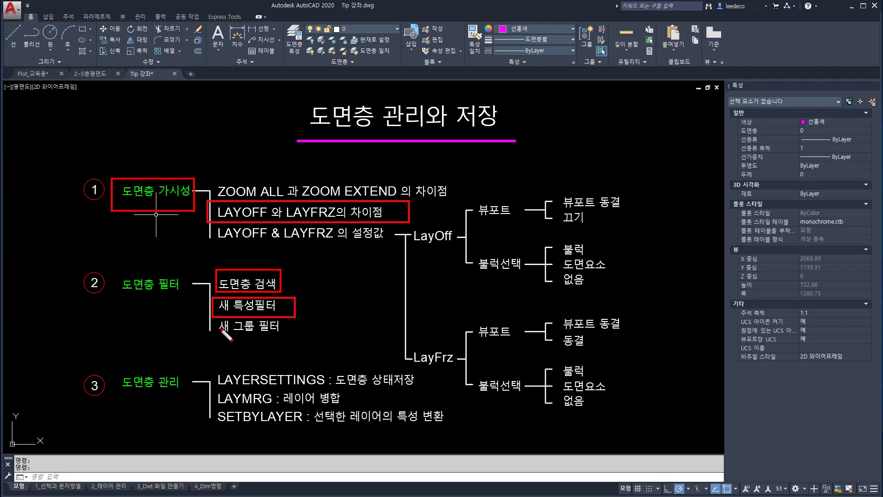
{"action": "left_click_drag", "start_coordinate": [215, 318], "coordinate": [306, 342]}
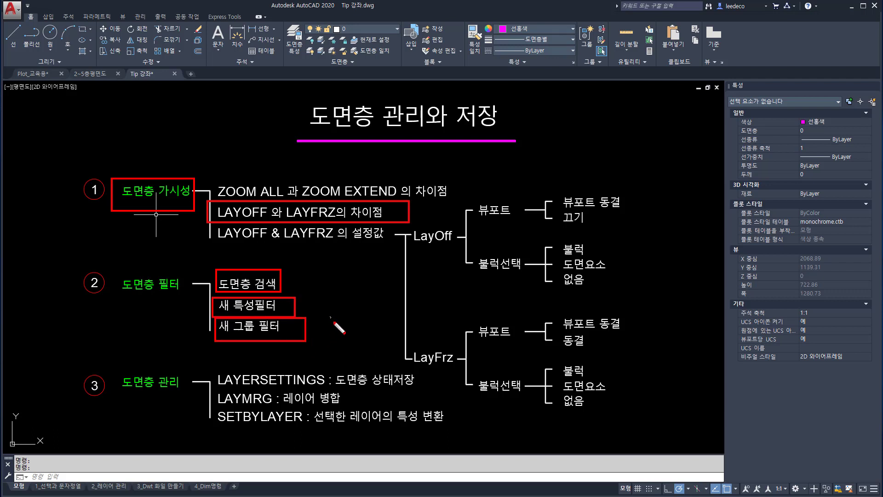
{"action": "key", "text": "e"}
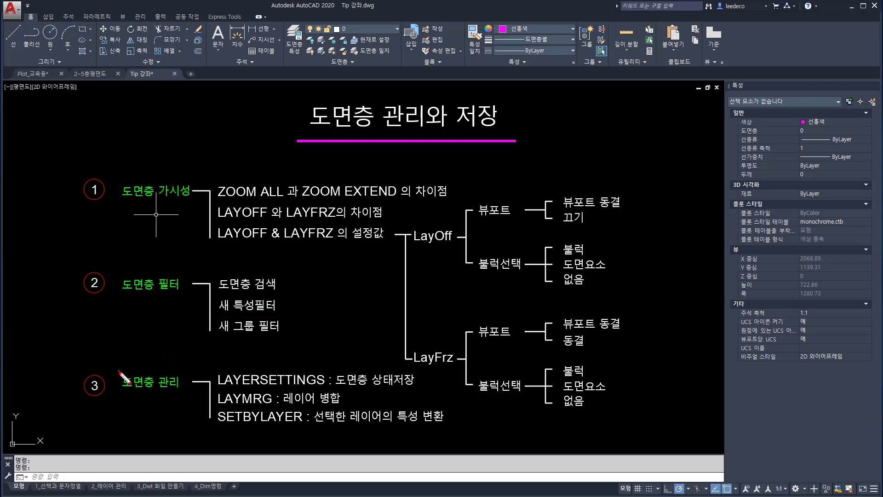
{"action": "left_click_drag", "start_coordinate": [119, 372], "coordinate": [178, 394], "text": "ctrl"}
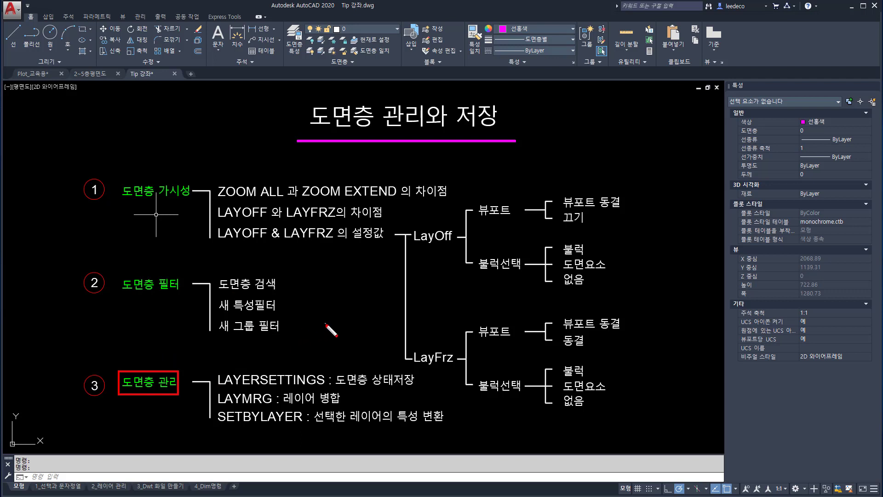
{"action": "left_click_drag", "start_coordinate": [206, 364], "coordinate": [413, 389], "text": "ctrl"}
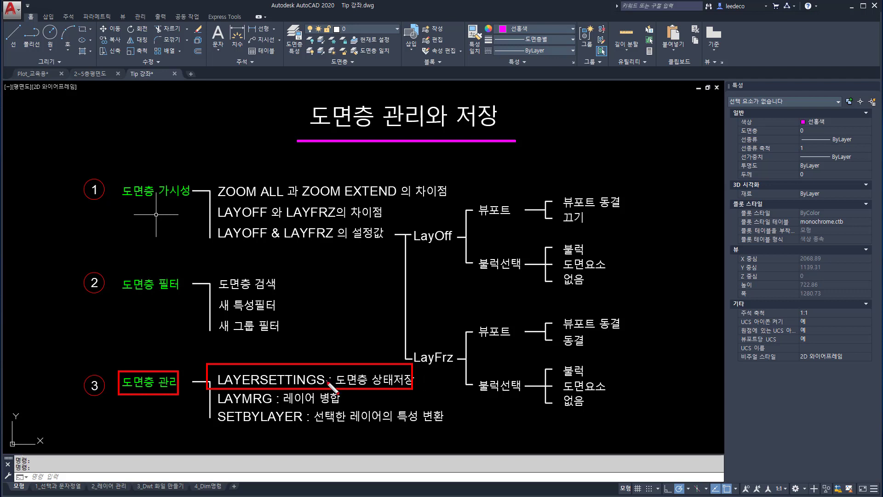
{"action": "mouse_move", "coordinate": [214, 388]}
{"action": "left_mouse_down", "text": "ctrl"}
{"action": "mouse_move", "coordinate": [313, 410]}
{"action": "mouse_move", "coordinate": [355, 408]}
{"action": "left_mouse_up", "text": "ctrl"}
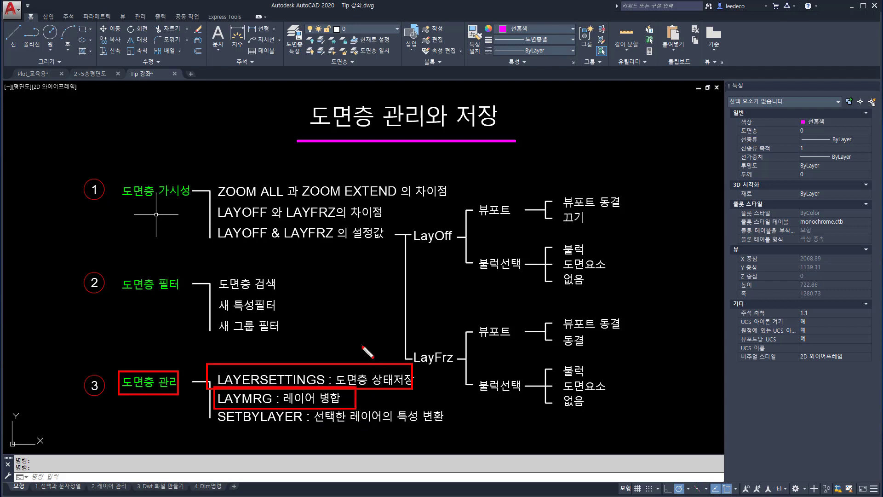
{"action": "key", "text": "e"}
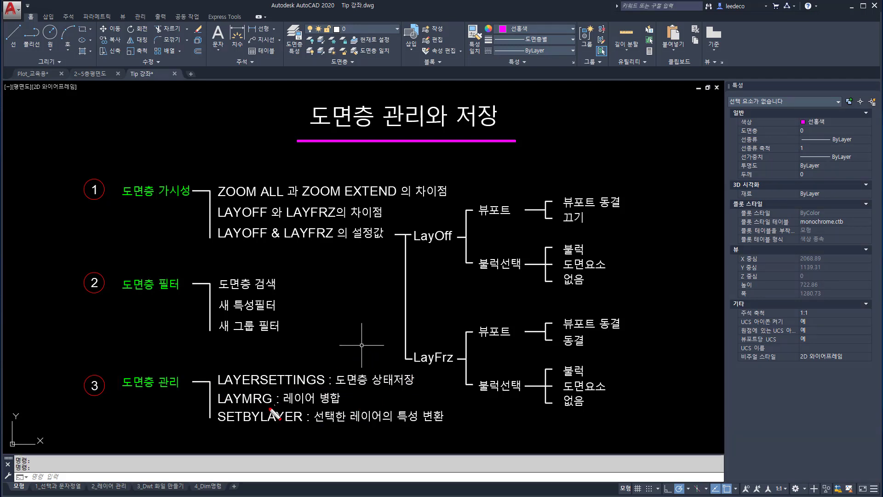
{"action": "mouse_move", "coordinate": [204, 411]}
{"action": "left_mouse_down", "text": "ctrl"}
{"action": "mouse_move", "coordinate": [465, 439]}
{"action": "mouse_move", "coordinate": [456, 432]}
{"action": "left_mouse_up", "text": "ctrl"}
{"action": "key", "text": "Escape"}
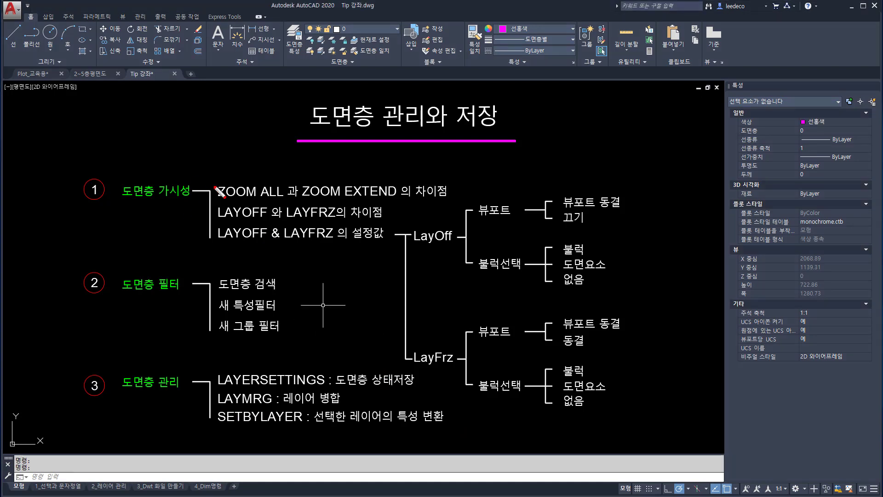
{"action": "mouse_move", "coordinate": [206, 180]}
{"action": "left_mouse_down"}
{"action": "mouse_move", "coordinate": [426, 208]}
{"action": "mouse_move", "coordinate": [458, 203]}
{"action": "left_mouse_up"}
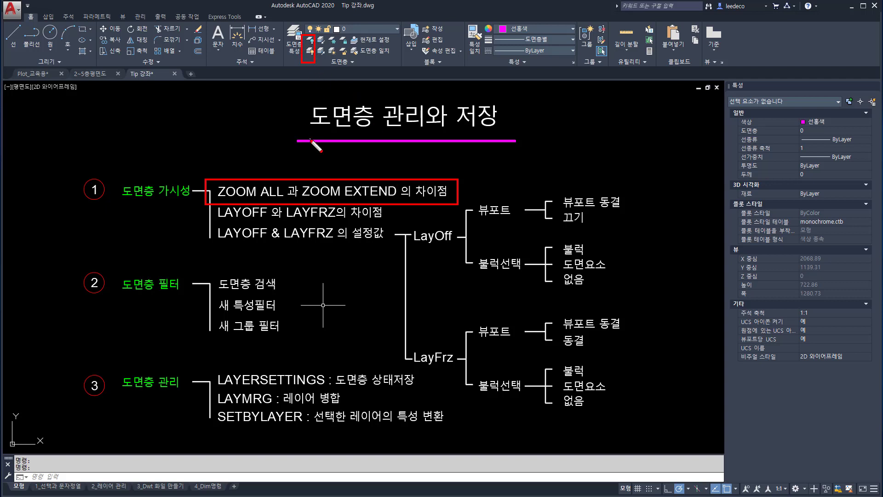
{"action": "key", "text": "Escape"}
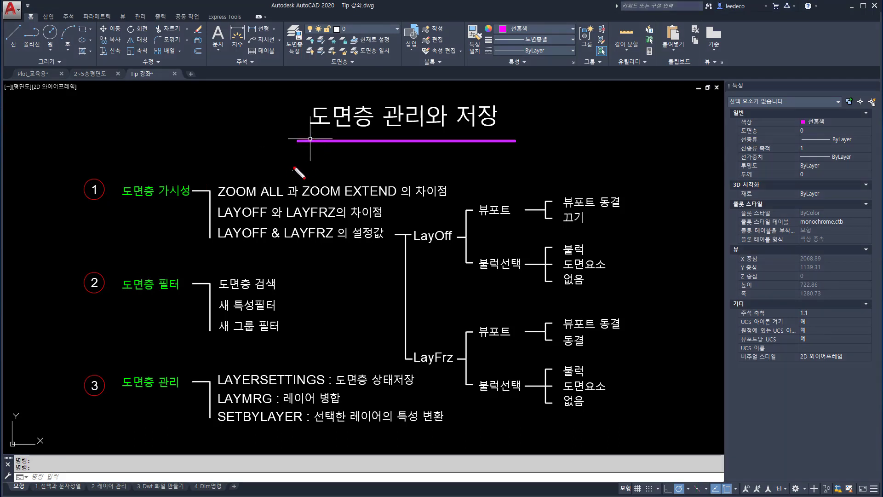
{"action": "left_click_drag", "start_coordinate": [302, 29], "coordinate": [319, 68]}
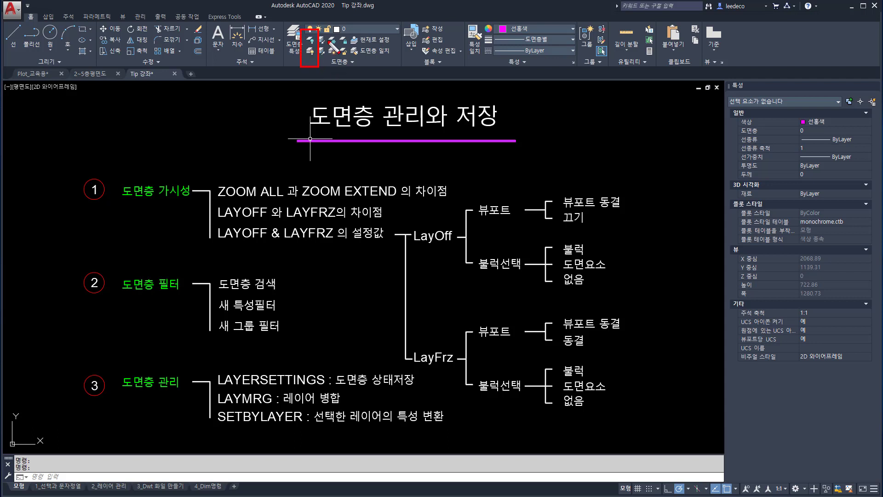
{"action": "left_click_drag", "start_coordinate": [341, 62], "coordinate": [341, 61]}
{"action": "key", "text": "Escape"}
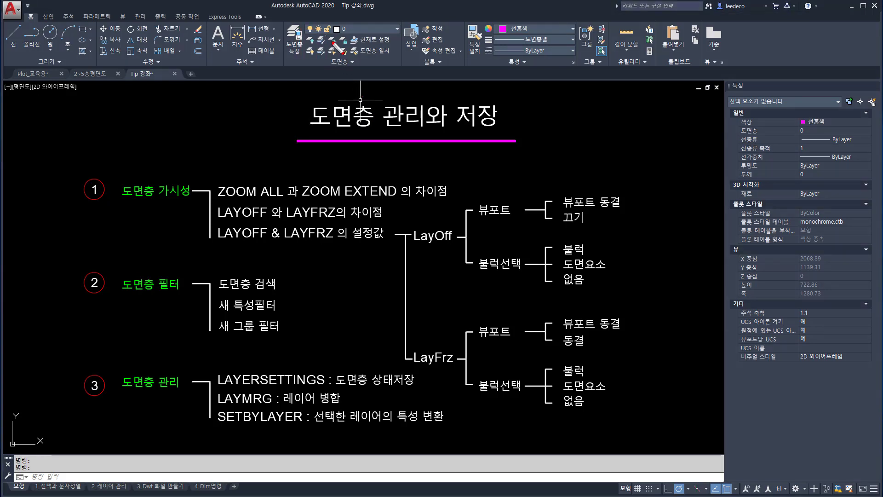
{"action": "left_click_drag", "start_coordinate": [325, 30], "coordinate": [341, 62]}
{"action": "left_click_drag", "start_coordinate": [300, 26], "coordinate": [315, 59]}
{"action": "key", "text": "Escape"}
Step: Zoom with the All option to fit the drawing limits and the layer-management outline in the view
{"action": "type", "text": "z"}
{"action": "key", "text": "Return"}
{"action": "type", "text": "a"}
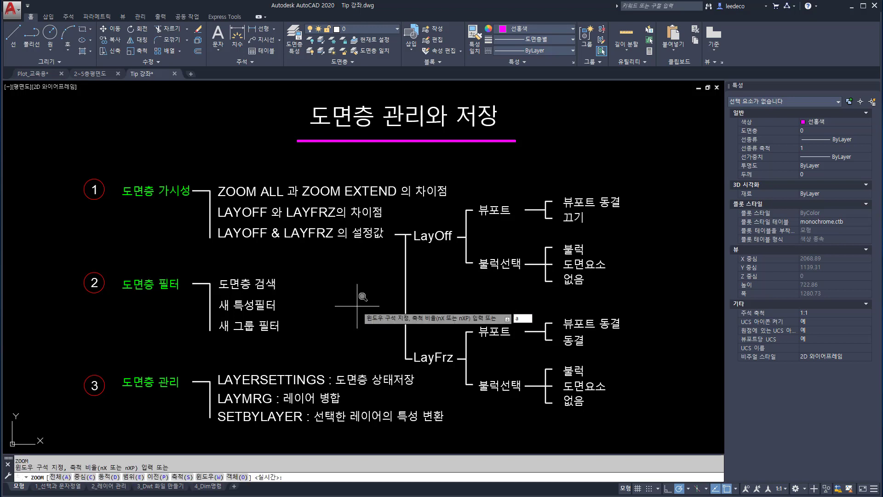
{"action": "key", "text": "Return"}
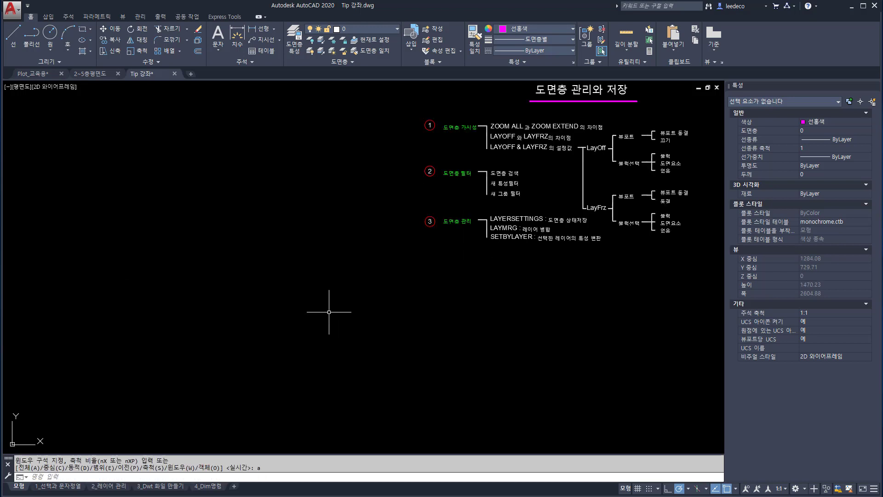
{"action": "key", "text": "ctrl+2"}
{"action": "mouse_move", "coordinate": [394, 90]}
{"action": "left_mouse_down"}
{"action": "mouse_move", "coordinate": [672, 270]}
{"action": "mouse_move", "coordinate": [709, 271]}
{"action": "left_mouse_up"}
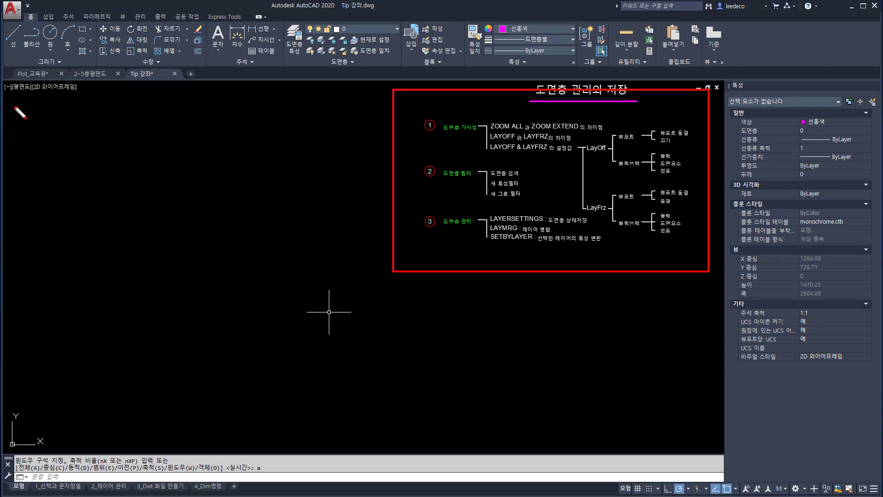
{"action": "mouse_move", "coordinate": [6, 97]}
{"action": "left_mouse_down"}
{"action": "mouse_move", "coordinate": [119, 260]}
{"action": "mouse_move", "coordinate": [305, 429]}
{"action": "mouse_move", "coordinate": [312, 451]}
{"action": "mouse_move", "coordinate": [664, 460]}
{"action": "mouse_move", "coordinate": [713, 449]}
{"action": "left_mouse_up"}
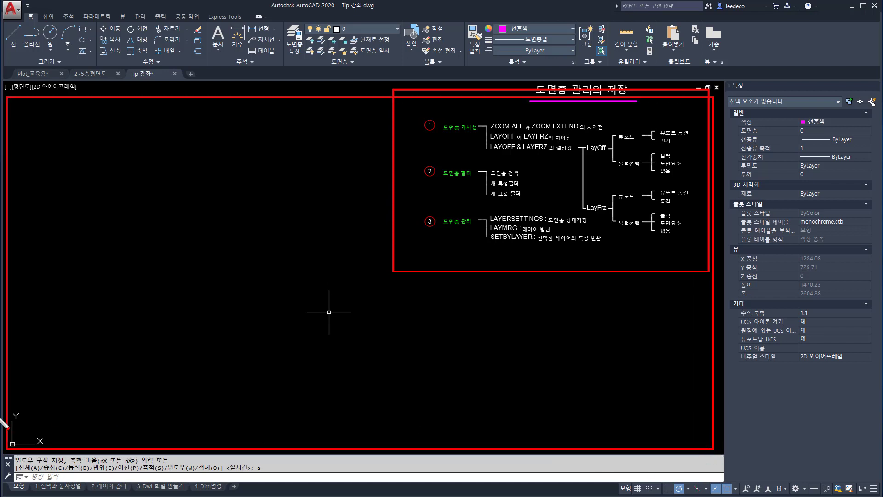
{"action": "left_click_drag", "start_coordinate": [5, 427], "coordinate": [27, 447]}
{"action": "key", "text": "Escape"}
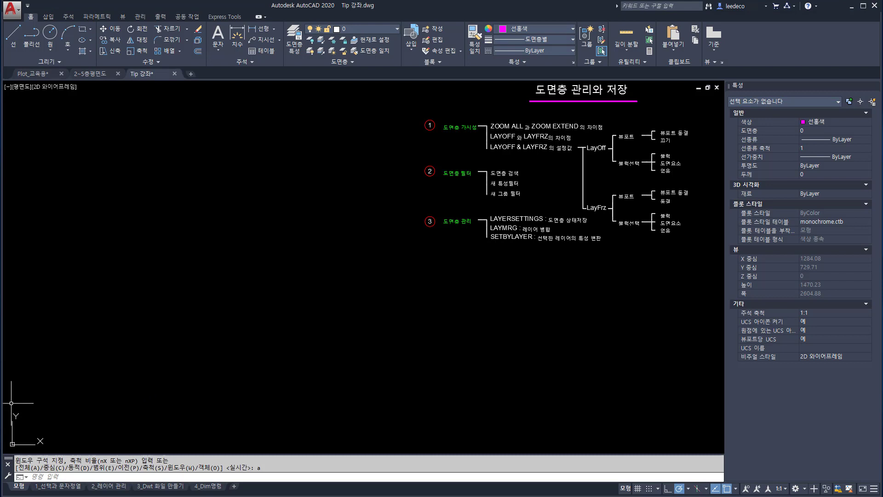
Step: Check the area around the origin for objects with a crossing selection window
{"action": "left_click", "coordinate": [95, 403]}
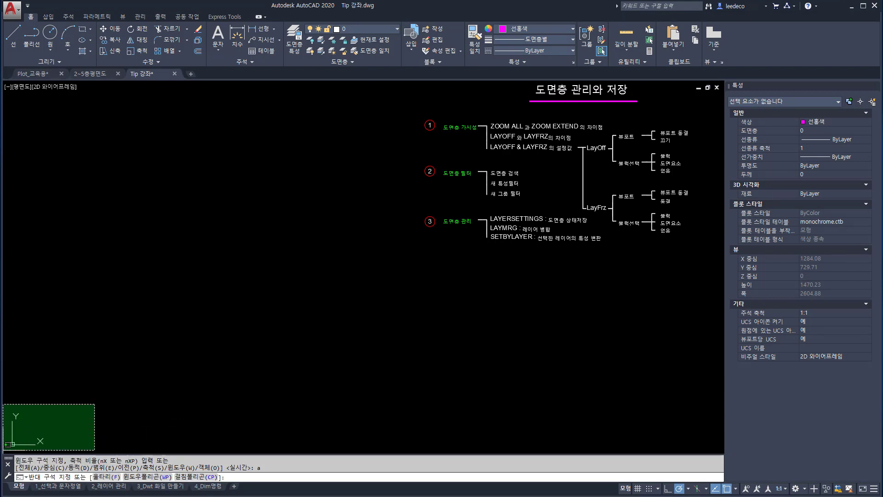
{"action": "left_click", "coordinate": [8, 450]}
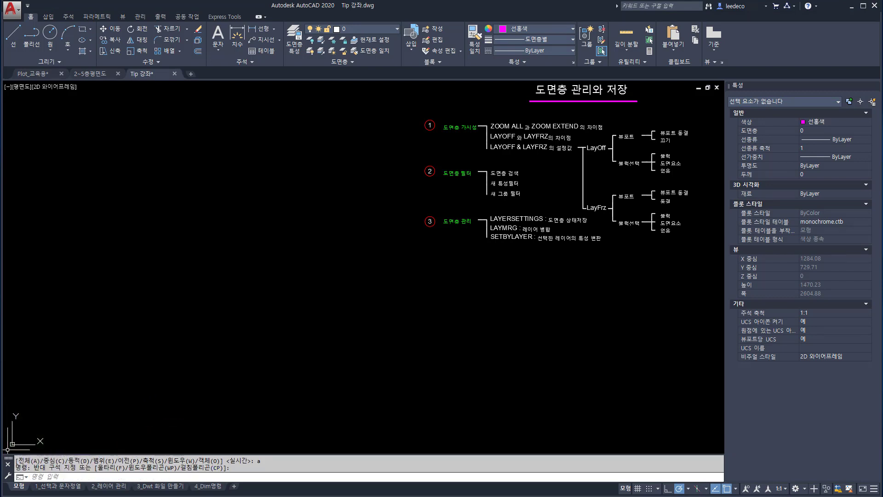
{"action": "key", "text": "Escape"}
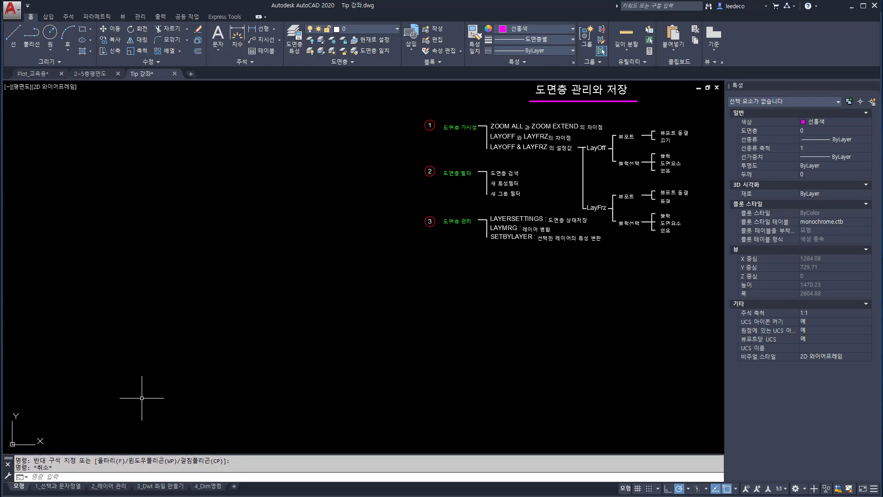
Step: Turn on the grid display to show the drawing limits area at the origin
{"action": "key", "text": "F7"}
{"action": "key", "text": "F7"}
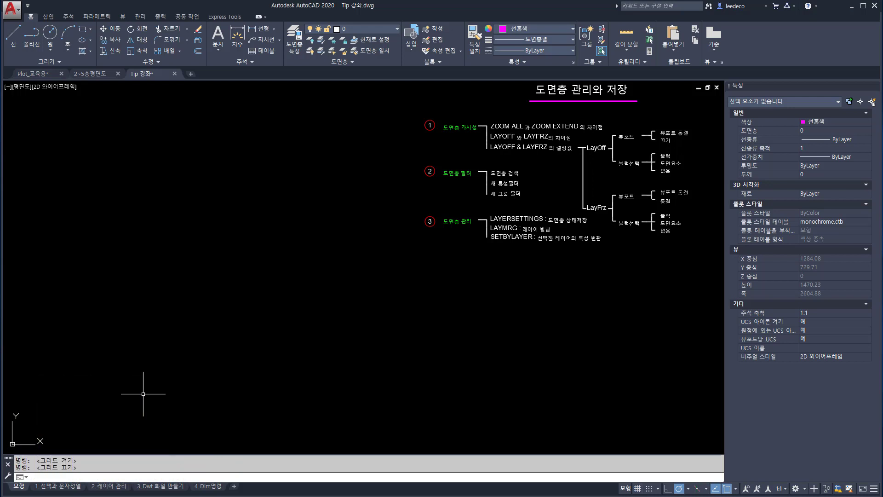
{"action": "key", "text": "F7"}
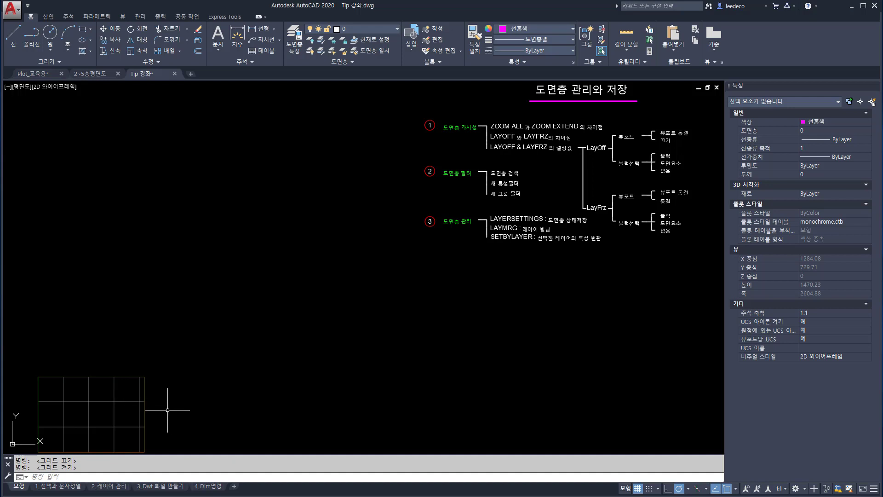
{"action": "middle_click_drag", "start_coordinate": [168, 410], "coordinate": [193, 357]}
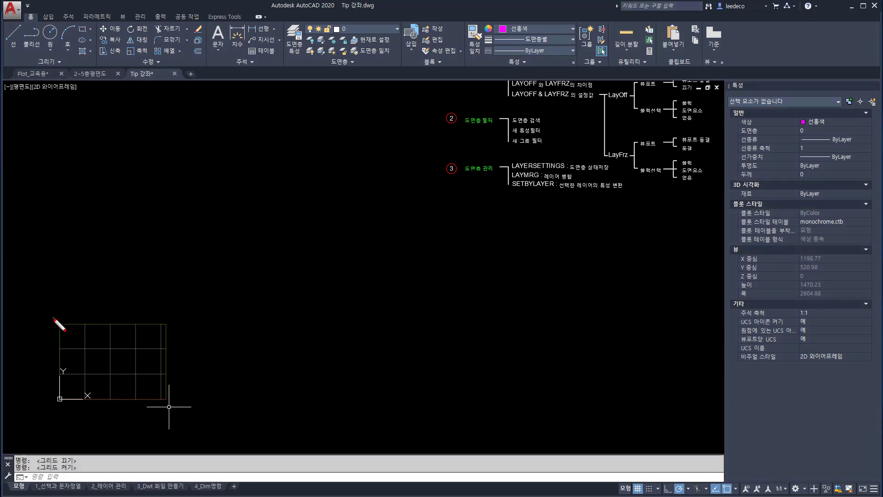
{"action": "mouse_move", "coordinate": [61, 324]}
{"action": "left_mouse_down"}
{"action": "mouse_move", "coordinate": [123, 382]}
{"action": "mouse_move", "coordinate": [170, 405]}
{"action": "left_mouse_up"}
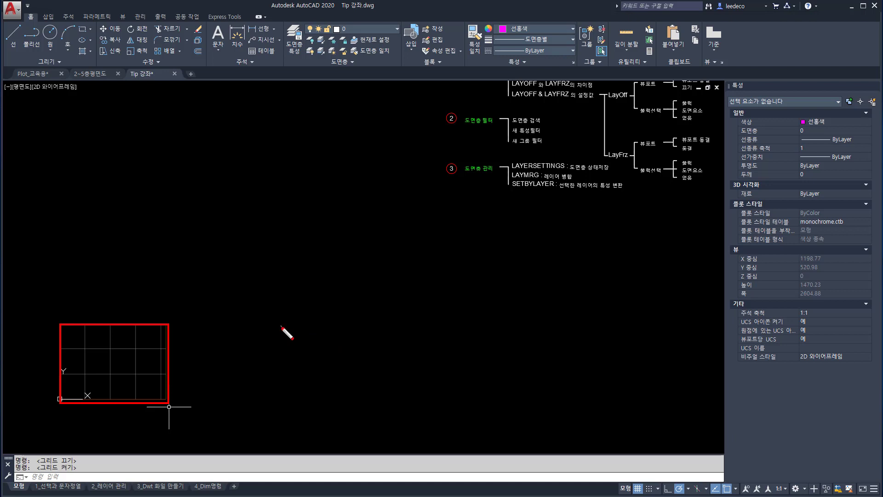
{"action": "left_click_drag", "start_coordinate": [48, 396], "coordinate": [193, 418]}
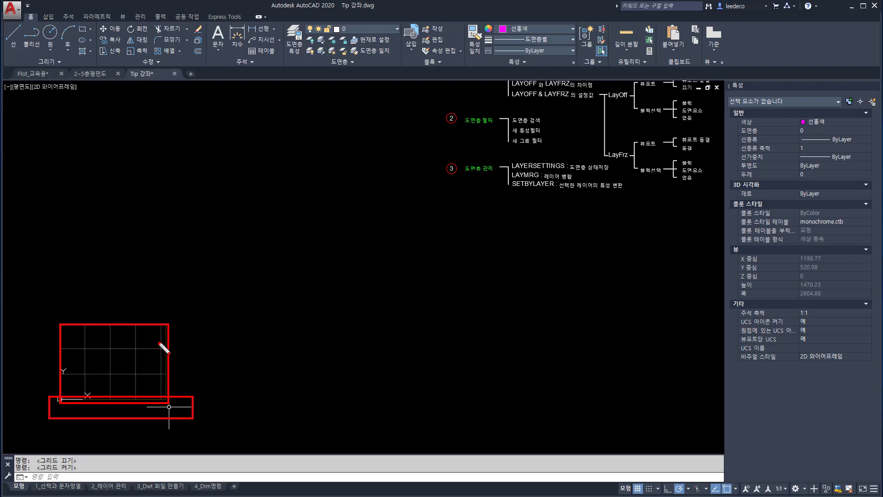
{"action": "left_click_drag", "start_coordinate": [161, 316], "coordinate": [178, 412]}
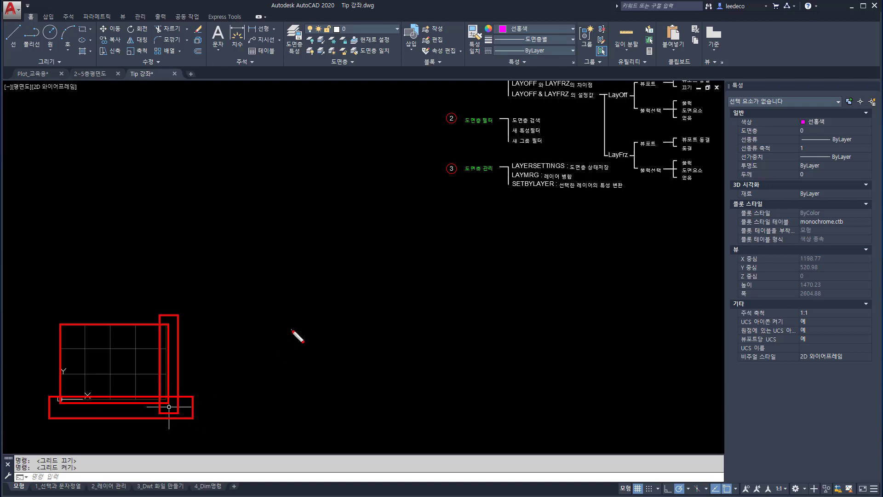
{"action": "key", "text": "Escape"}
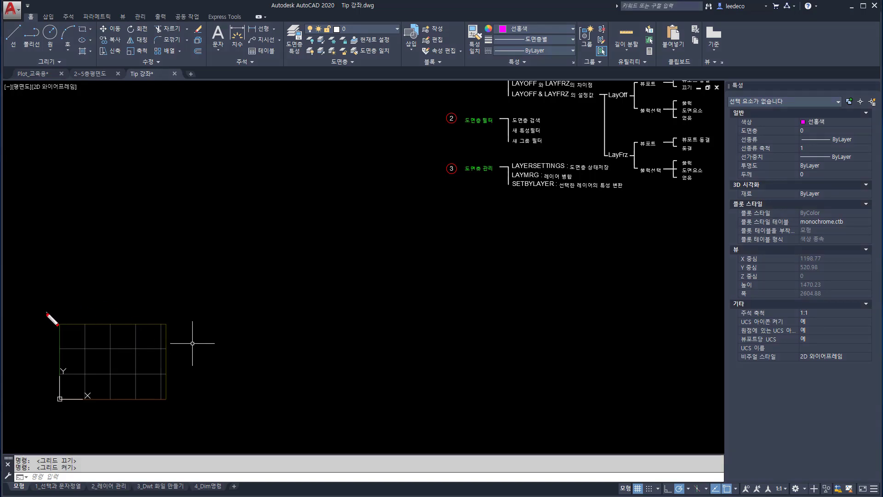
{"action": "mouse_move", "coordinate": [45, 313]}
{"action": "left_mouse_down"}
{"action": "mouse_move", "coordinate": [141, 406]}
{"action": "mouse_move", "coordinate": [176, 414]}
{"action": "left_mouse_up"}
{"action": "key", "text": "Escape"}
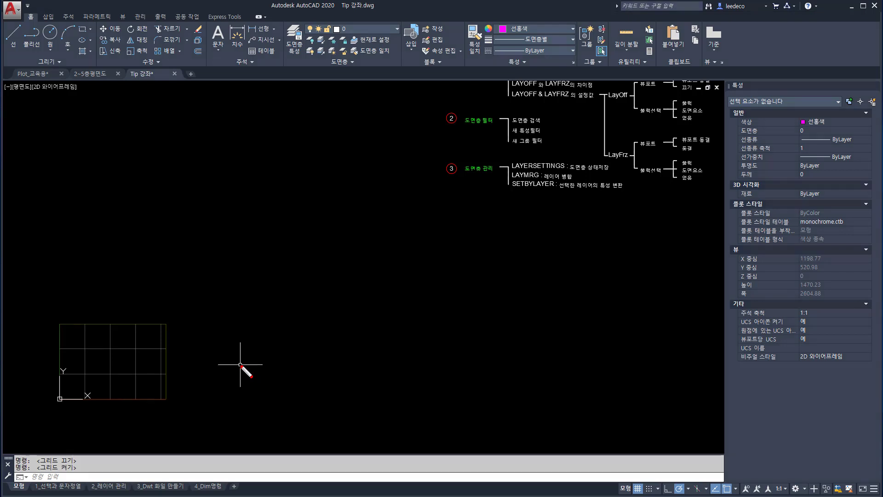
Step: Run Zoom All with the grid on to fit the grid limits and the outline text together
{"action": "type", "text": "z"}
{"action": "key", "text": "Return"}
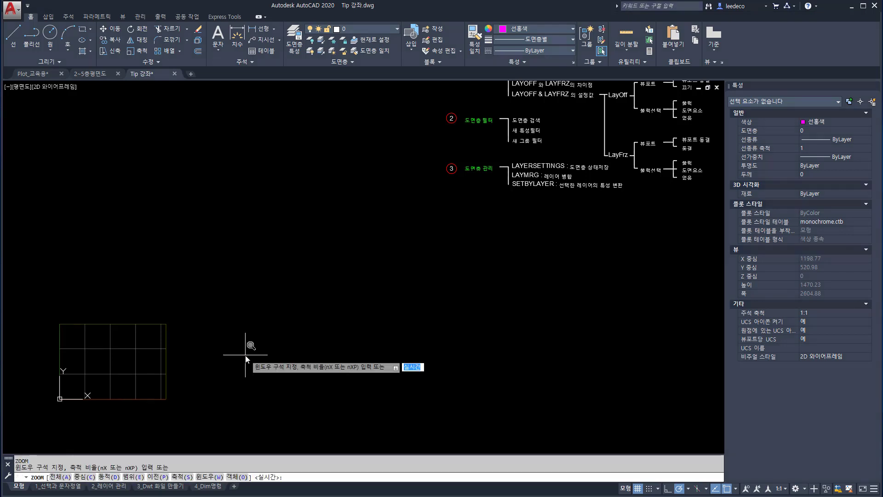
{"action": "type", "text": "a"}
{"action": "key", "text": "Return"}
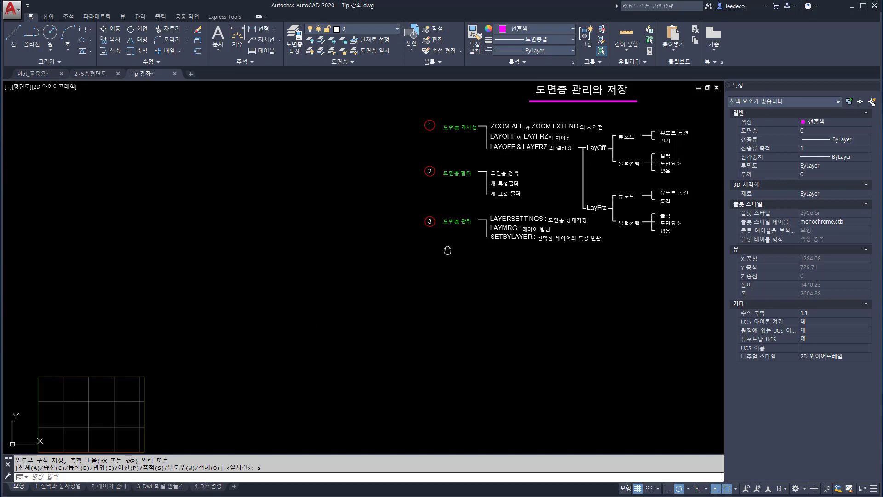
Step: Draw a large rectangle in the empty space to the right of the layer-management outline
{"action": "mouse_move", "coordinate": [392, 251]}
{"action": "middle_mouse_down"}
{"action": "mouse_move", "coordinate": [223, 361]}
{"action": "mouse_move", "coordinate": [52, 397]}
{"action": "middle_mouse_up"}
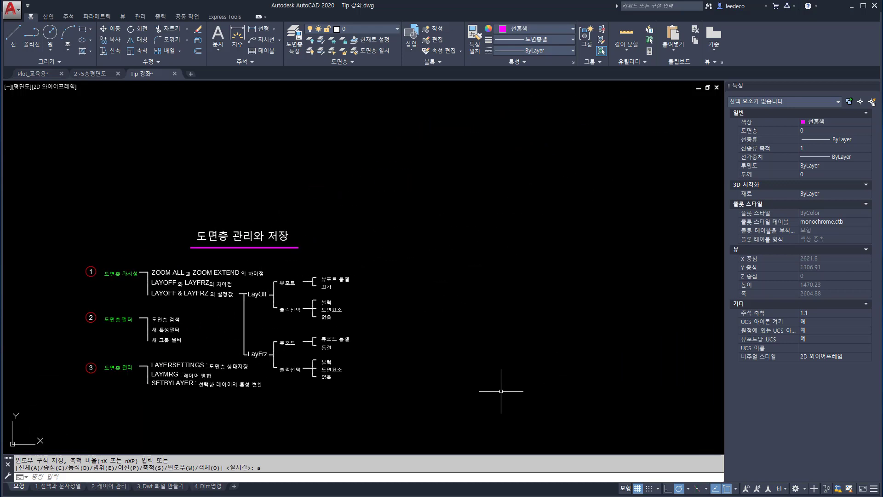
{"action": "type", "text": "rec"}
{"action": "key", "text": "Return"}
{"action": "left_click", "coordinate": [405, 413]}
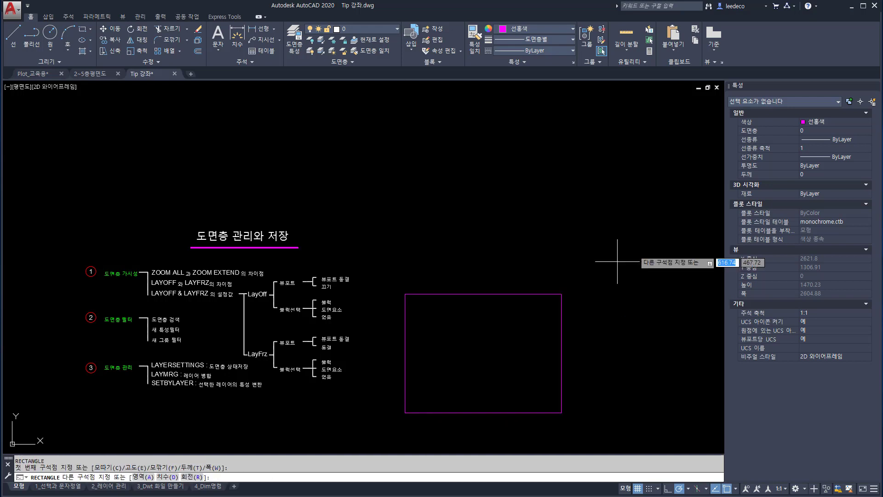
{"action": "left_click", "coordinate": [688, 110]}
Step: Zoom with the All option to fit the grid limits, the outline and the new rectangle
{"action": "type", "text": "z"}
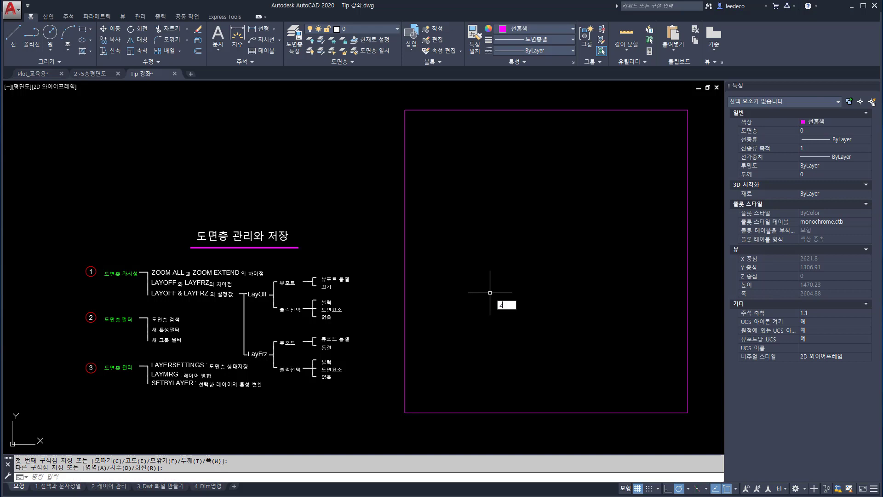
{"action": "key", "text": "Return"}
{"action": "type", "text": "a"}
{"action": "key", "text": "Return"}
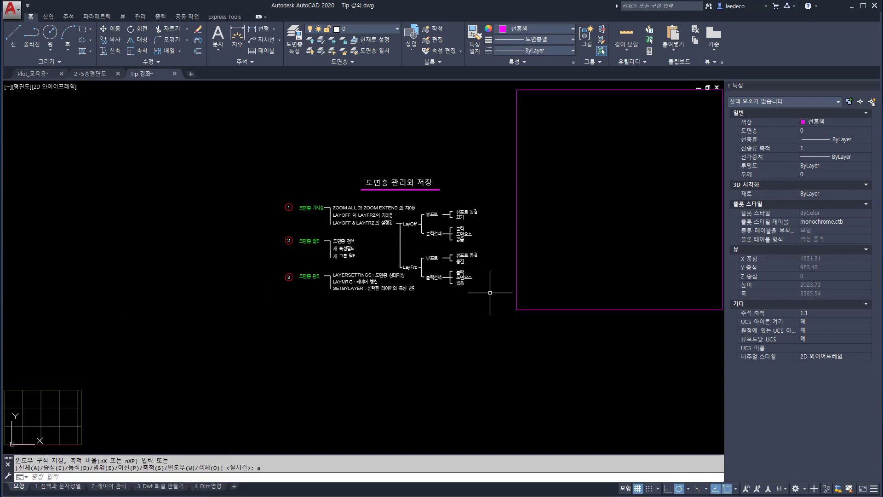
{"action": "key", "text": "ctrl+alt+d"}
{"action": "mouse_move", "coordinate": [6, 383]}
{"action": "left_mouse_down"}
{"action": "mouse_move", "coordinate": [74, 453]}
{"action": "mouse_move", "coordinate": [72, 446]}
{"action": "left_mouse_up"}
{"action": "mouse_move", "coordinate": [15, 86]}
{"action": "left_mouse_down"}
{"action": "mouse_move", "coordinate": [196, 226]}
{"action": "mouse_move", "coordinate": [635, 409]}
{"action": "mouse_move", "coordinate": [670, 447]}
{"action": "left_mouse_up"}
{"action": "key", "text": "ctrl+alt+d"}
{"action": "middle_click_drag", "start_coordinate": [417, 304], "coordinate": [349, 335]}
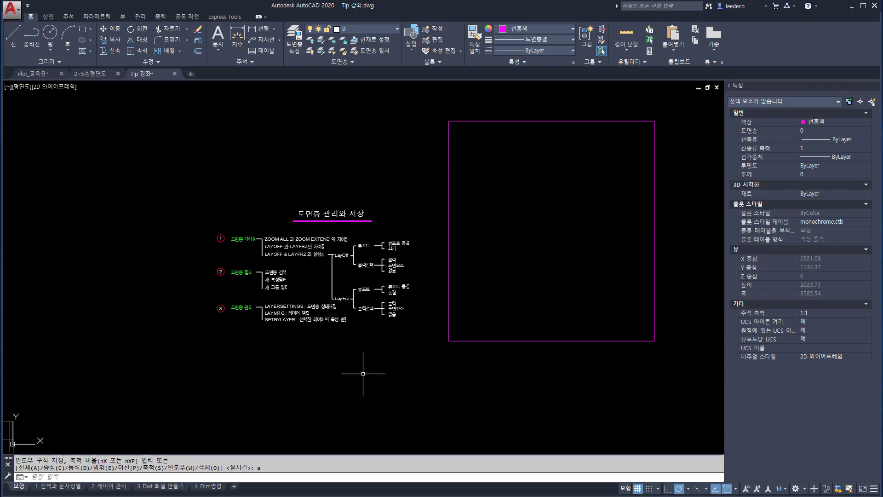
Step: Zoom with the Extents option to fit only the outline and the large rectangle
{"action": "type", "text": "z"}
{"action": "key", "text": "Return"}
{"action": "type", "text": "e"}
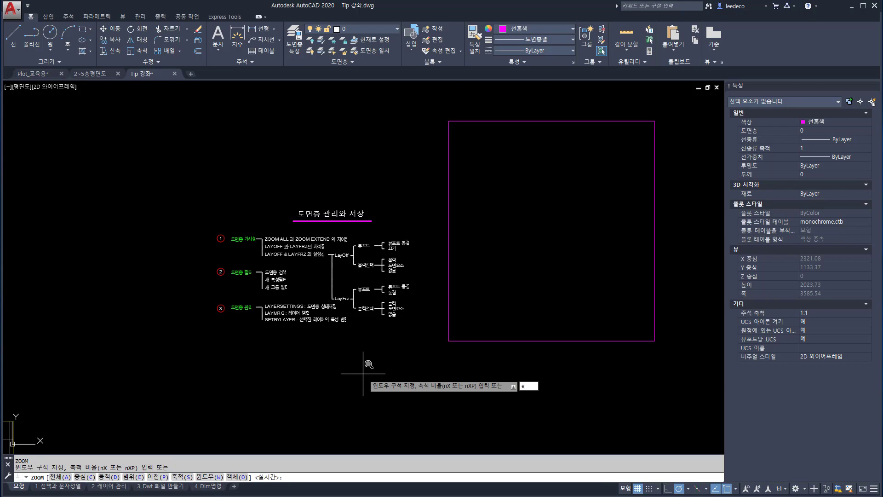
{"action": "key", "text": "Return"}
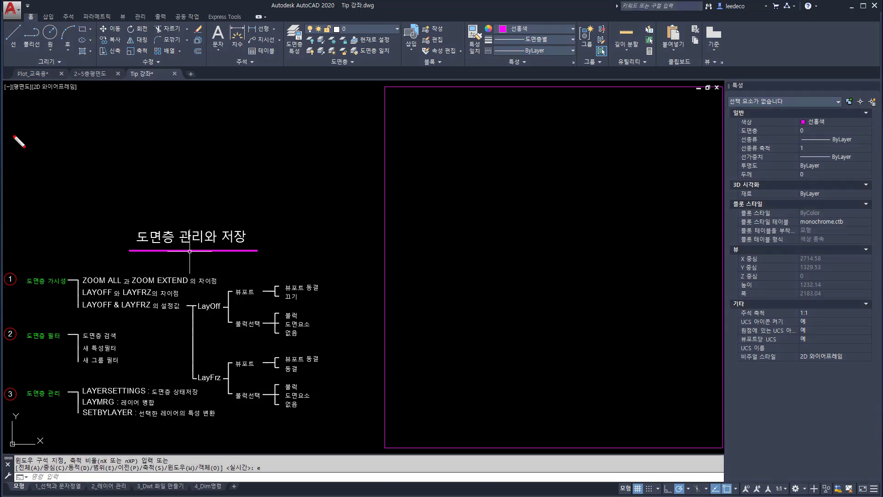
{"action": "mouse_move", "coordinate": [5, 89]}
{"action": "left_mouse_down"}
{"action": "mouse_move", "coordinate": [527, 404]}
{"action": "mouse_move", "coordinate": [716, 460]}
{"action": "mouse_move", "coordinate": [709, 451]}
{"action": "left_mouse_up"}
{"action": "key", "text": "Escape"}
Step: Assign the large magenta rectangle to the DIM layer
{"action": "left_click", "coordinate": [456, 246]}
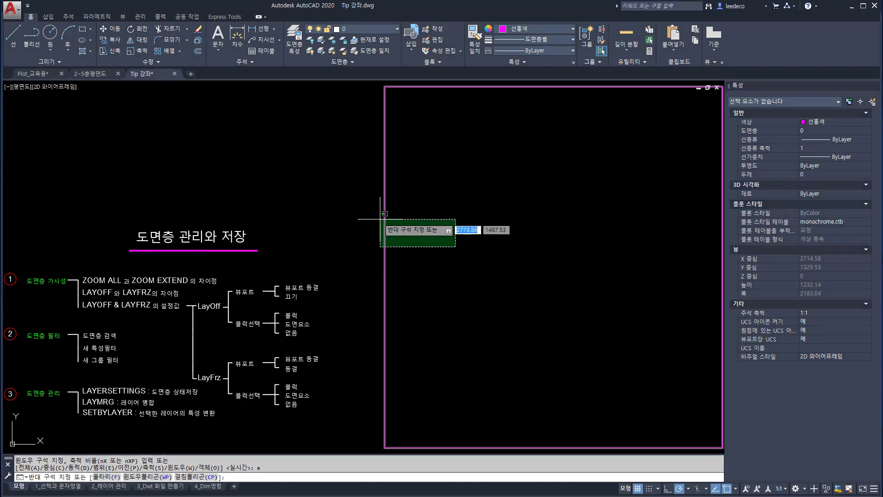
{"action": "left_click", "coordinate": [374, 215]}
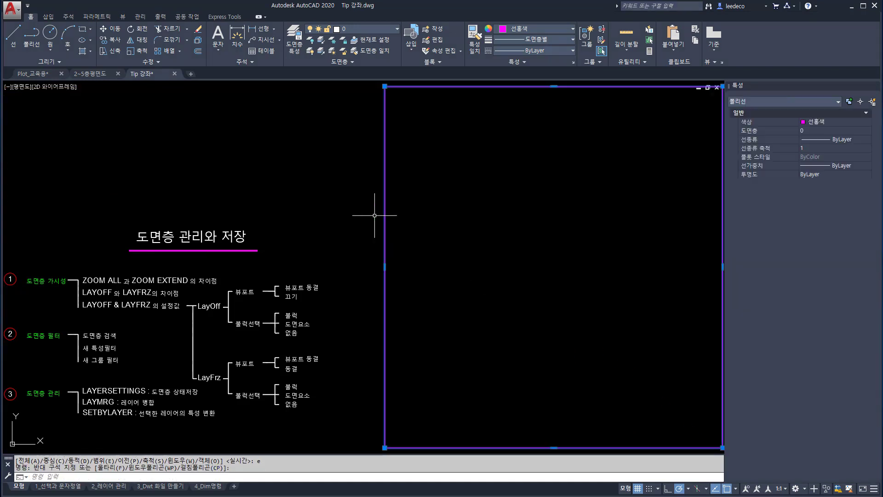
{"action": "key", "text": "Escape"}
{"action": "left_click", "coordinate": [426, 237]}
{"action": "left_click", "coordinate": [355, 221]}
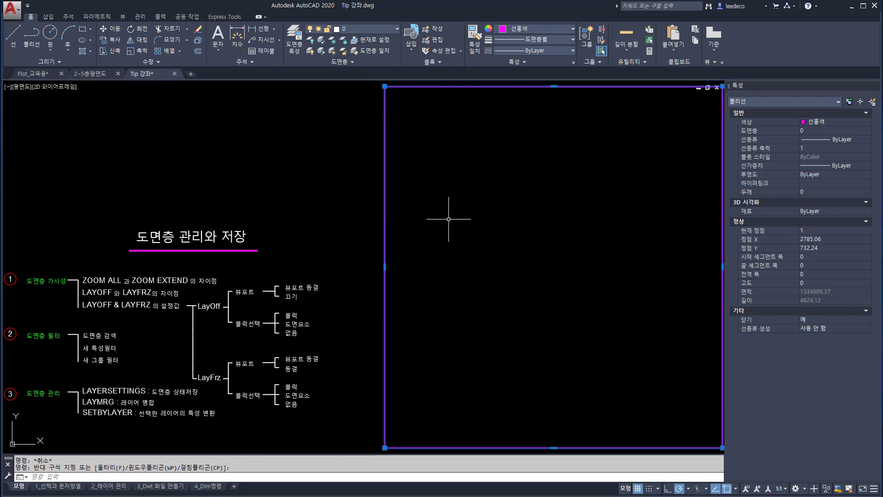
{"action": "left_click", "coordinate": [353, 29]}
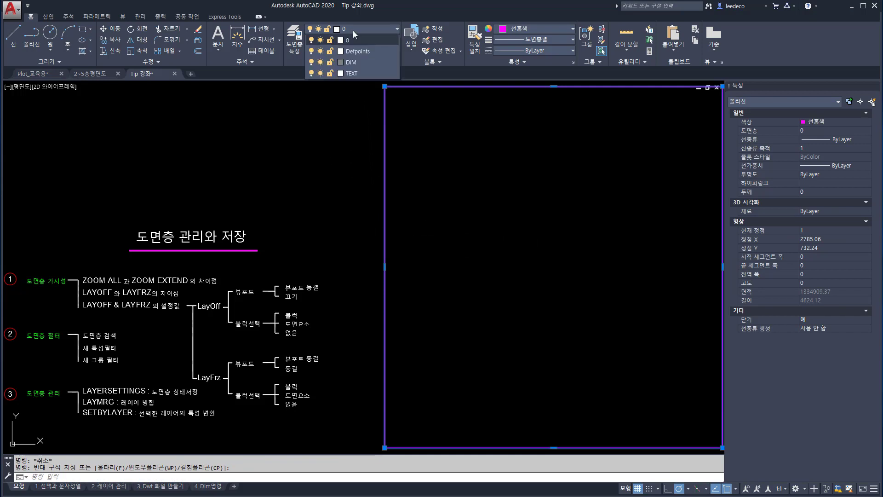
{"action": "left_click", "coordinate": [351, 61]}
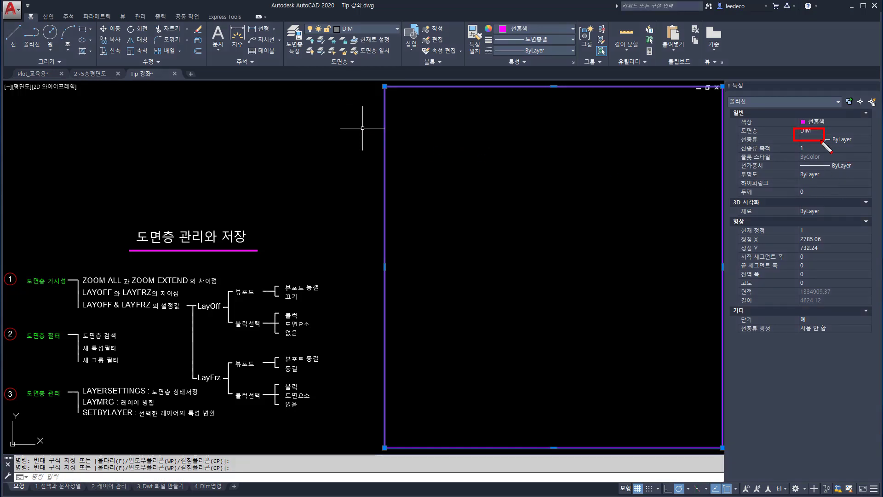
Step: Turn off the rectangle's DIM layer with LAYOFF, and run Zoom All on the drawing
{"action": "left_click", "coordinate": [311, 42]}
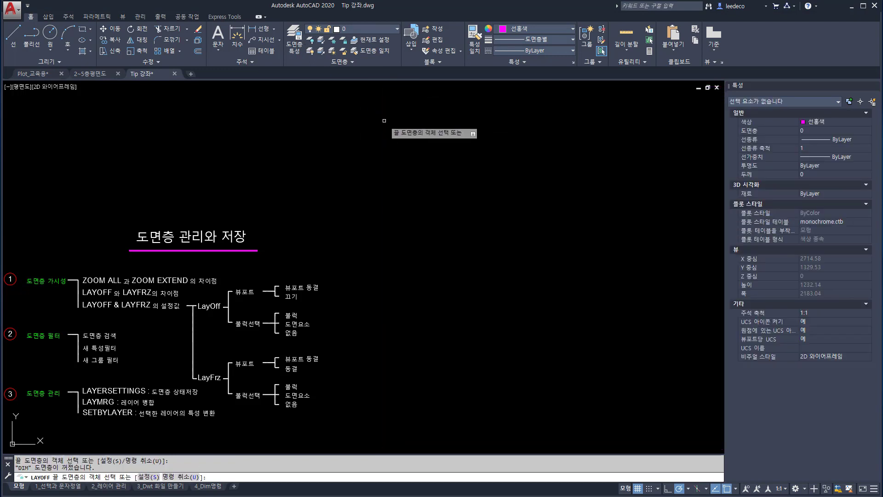
{"action": "key", "text": "Escape"}
{"action": "type", "text": "z"}
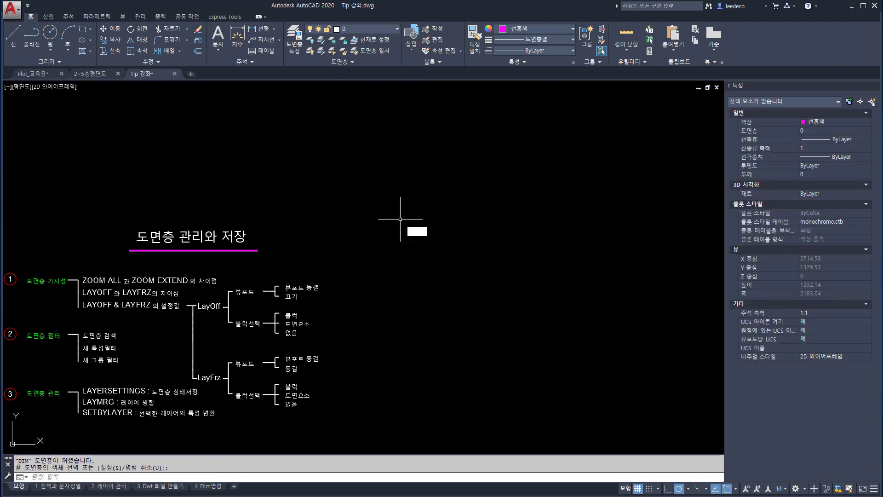
{"action": "key", "text": "Return"}
{"action": "type", "text": "a"}
{"action": "key", "text": "Return"}
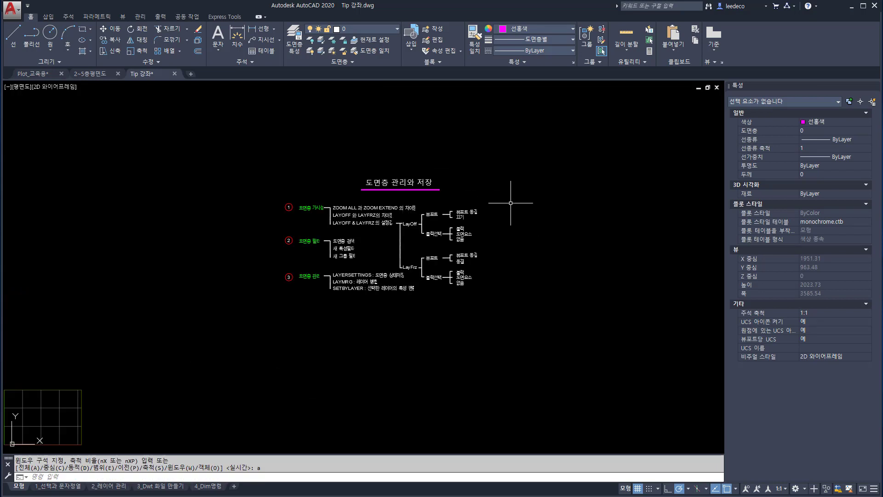
{"action": "mouse_move", "coordinate": [489, 102]}
{"action": "left_mouse_down"}
{"action": "mouse_move", "coordinate": [546, 228]}
{"action": "mouse_move", "coordinate": [612, 287]}
{"action": "left_mouse_up"}
{"action": "left_click", "coordinate": [491, 94]}
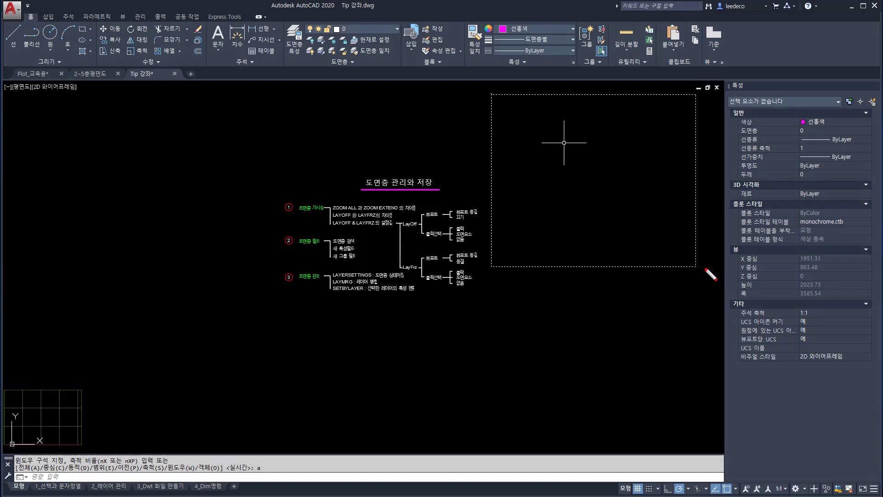
{"action": "mouse_move", "coordinate": [12, 446]}
{"action": "left_mouse_down"}
{"action": "mouse_move", "coordinate": [639, 198]}
{"action": "mouse_move", "coordinate": [704, 94]}
{"action": "left_mouse_up"}
{"action": "key", "text": "Escape"}
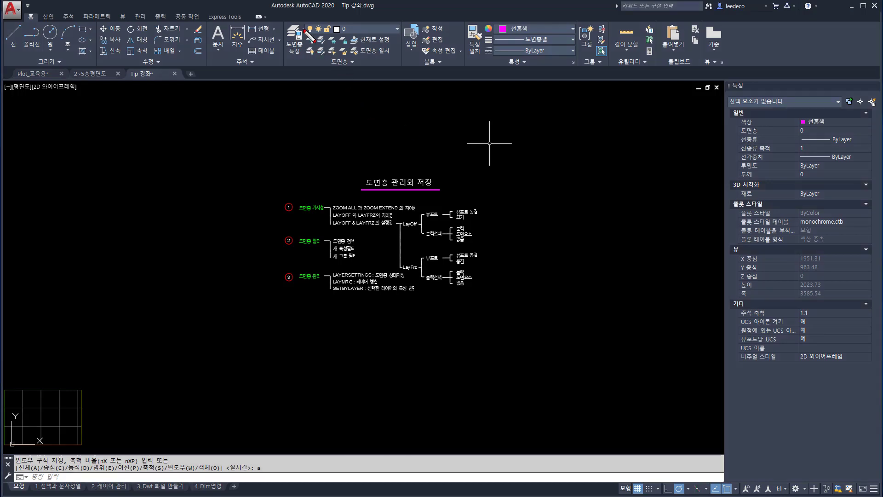
{"action": "left_click_drag", "start_coordinate": [303, 28], "coordinate": [316, 66]}
{"action": "left_click_drag", "start_coordinate": [327, 32], "coordinate": [343, 66]}
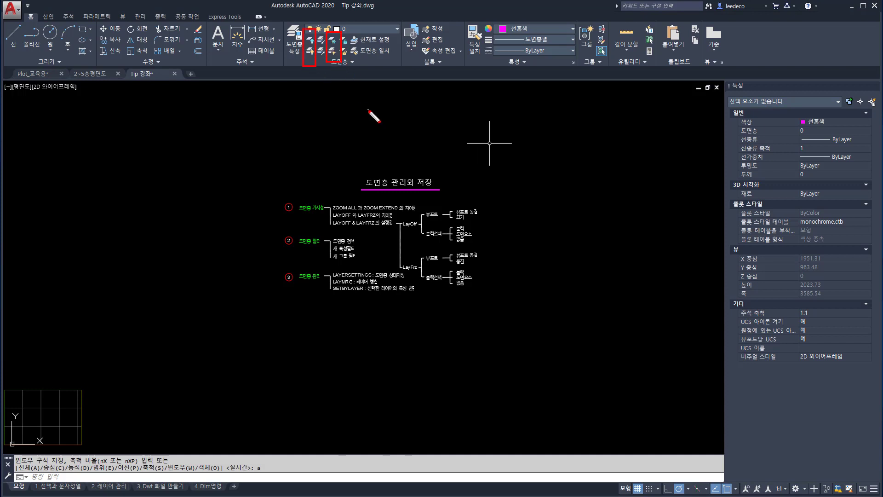
{"action": "key", "text": "Escape"}
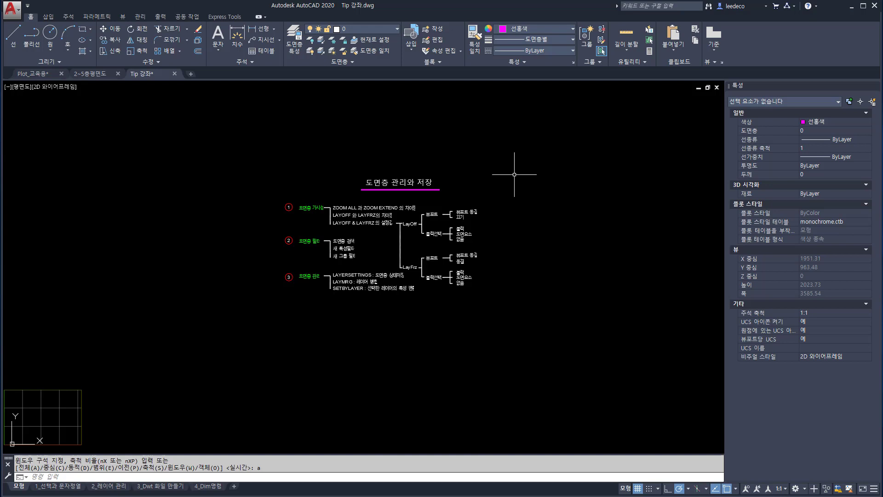
{"action": "left_click", "coordinate": [311, 52]}
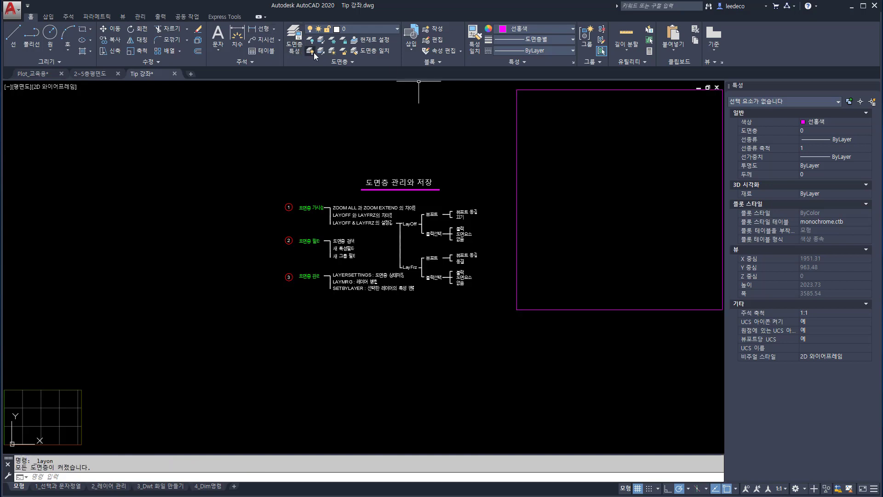
{"action": "key", "text": "Escape"}
{"action": "key", "text": "ctrl+z"}
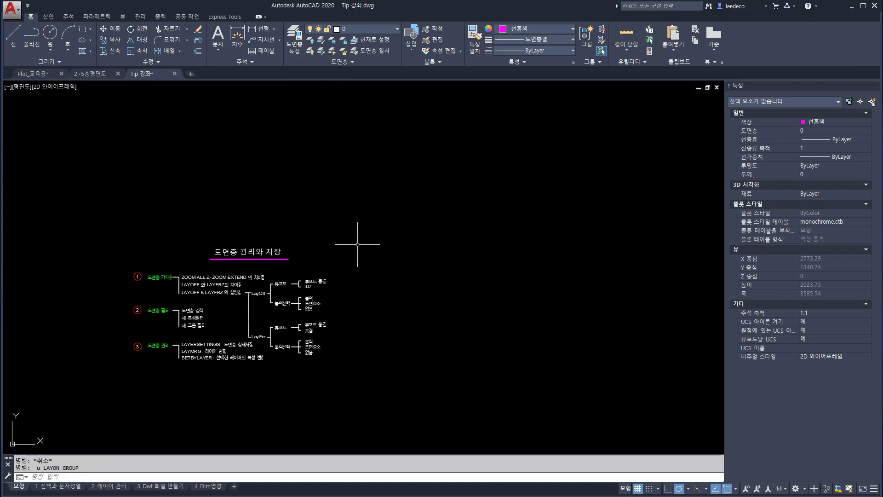
Step: Compare selecting all objects with a window selection over the hidden rectangle's area while its layer is off
{"action": "key", "text": "ctrl+a"}
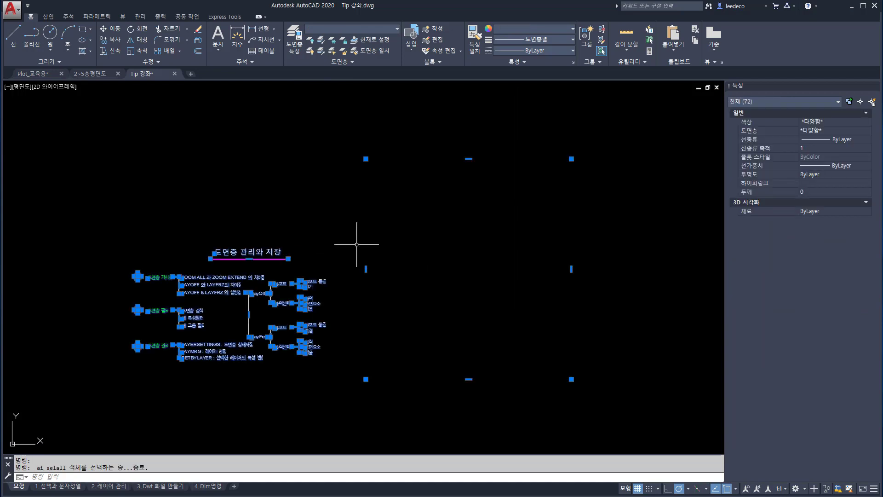
{"action": "mouse_move", "coordinate": [340, 129]}
{"action": "left_mouse_down"}
{"action": "mouse_move", "coordinate": [431, 276]}
{"action": "mouse_move", "coordinate": [577, 404]}
{"action": "mouse_move", "coordinate": [596, 403]}
{"action": "left_mouse_up"}
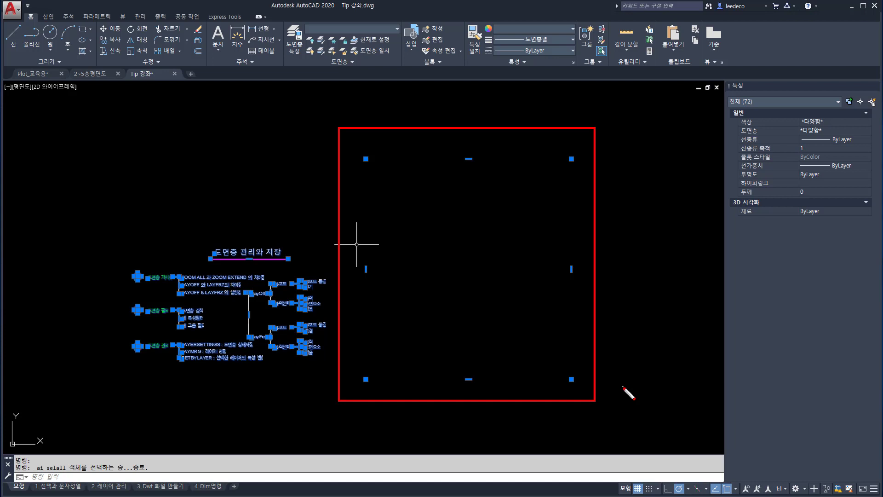
{"action": "key", "text": "Escape"}
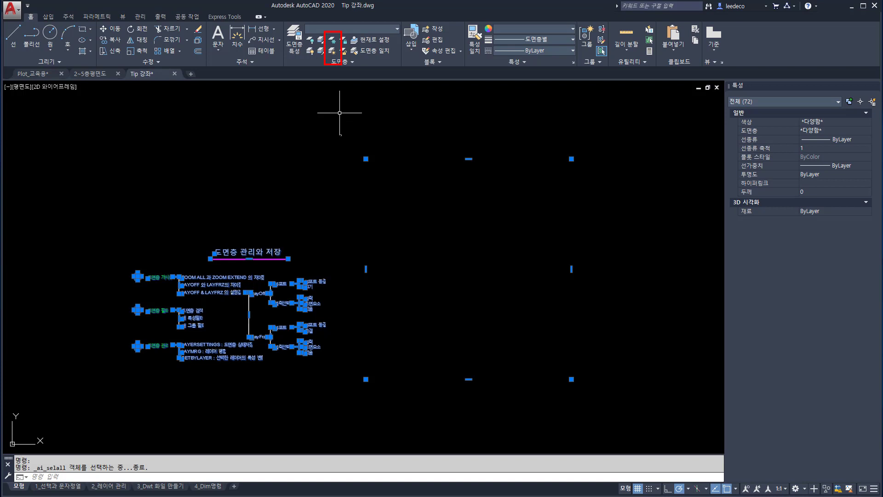
{"action": "key", "text": "Escape"}
{"action": "left_click", "coordinate": [345, 126]}
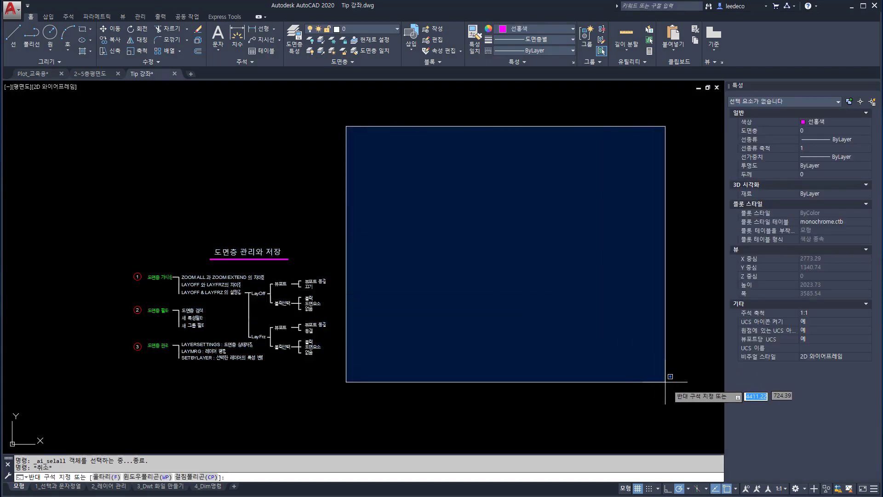
{"action": "left_click", "coordinate": [705, 404]}
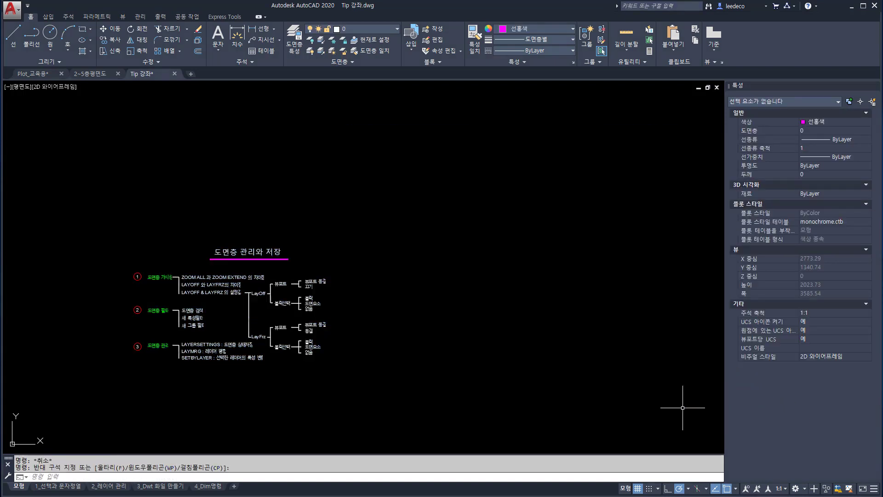
{"action": "key", "text": "ctrl+a"}
{"action": "key", "text": "Escape"}
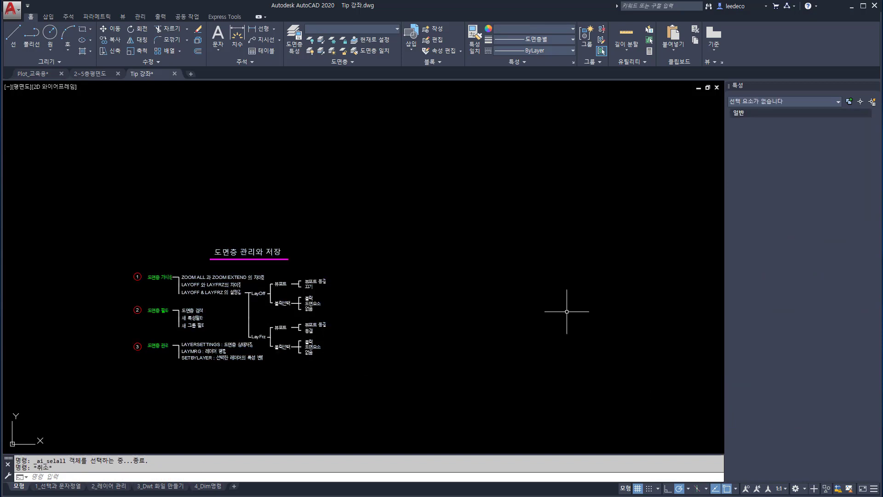
Step: Turn all layers back on and erase the large magenta rectangle
{"action": "left_click", "coordinate": [310, 50]}
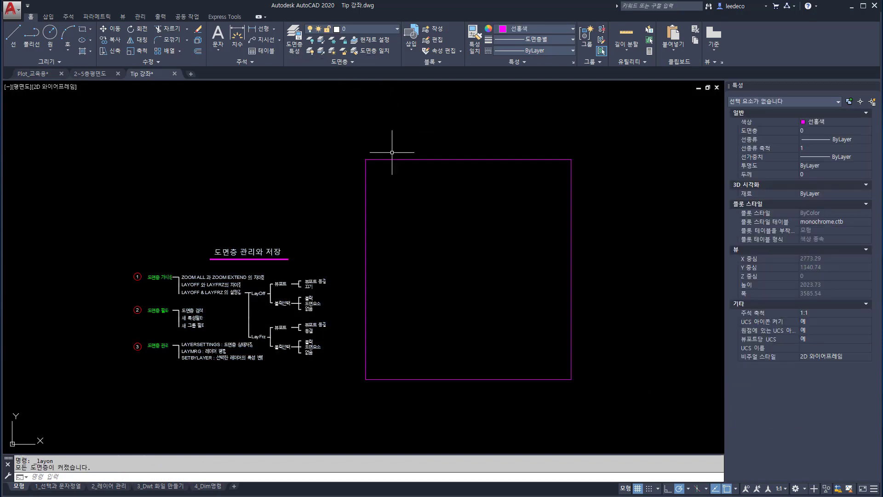
{"action": "left_click", "coordinate": [571, 251]}
{"action": "left_click", "coordinate": [523, 245]}
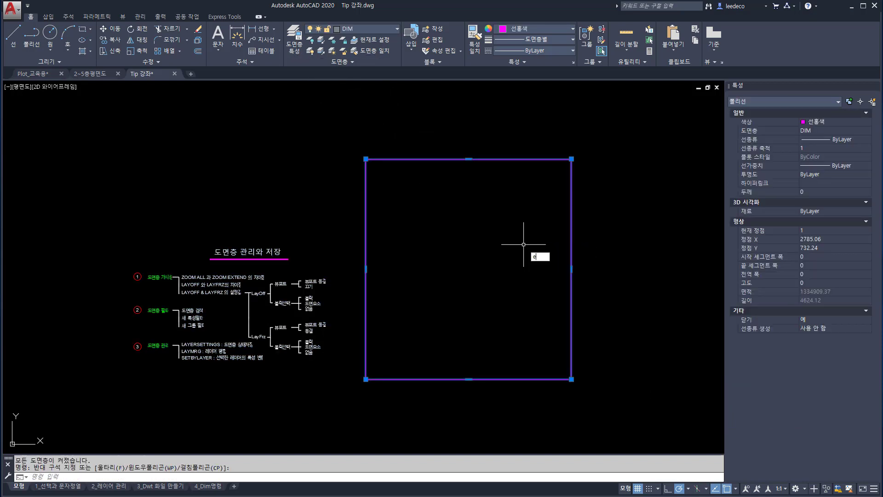
{"action": "key", "text": "Escape"}
{"action": "key", "text": "Escape"}
Step: Zoom with the Extents option to fit the layer-management outline
{"action": "type", "text": "z"}
{"action": "key", "text": "Return"}
{"action": "type", "text": "e"}
{"action": "key", "text": "Return"}
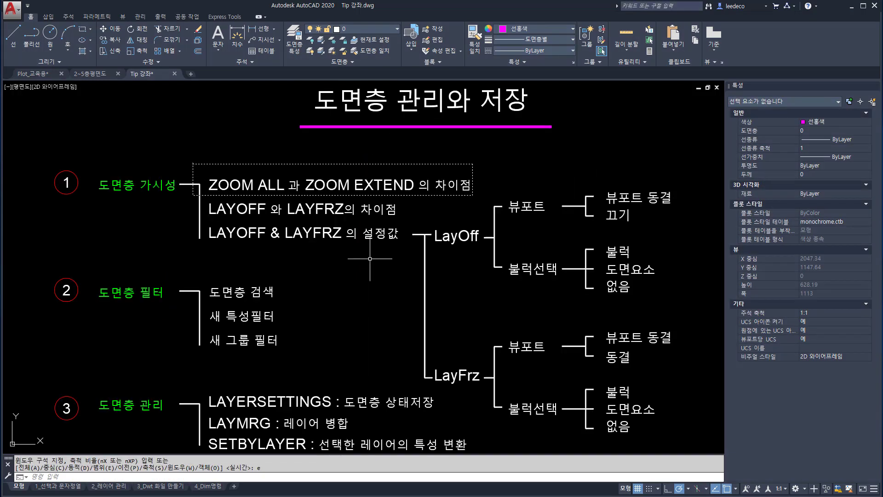
Step: Draw a new large rectangle in the empty space to the right of the outline
{"action": "scroll", "coordinate": [405, 276], "scroll_direction": "down", "scroll_amount": 5}
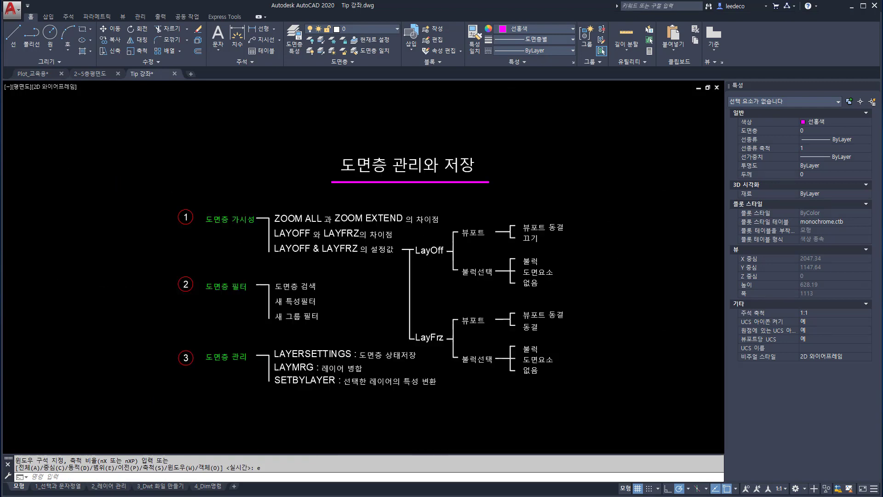
{"action": "middle_click_drag", "start_coordinate": [472, 290], "coordinate": [372, 319]}
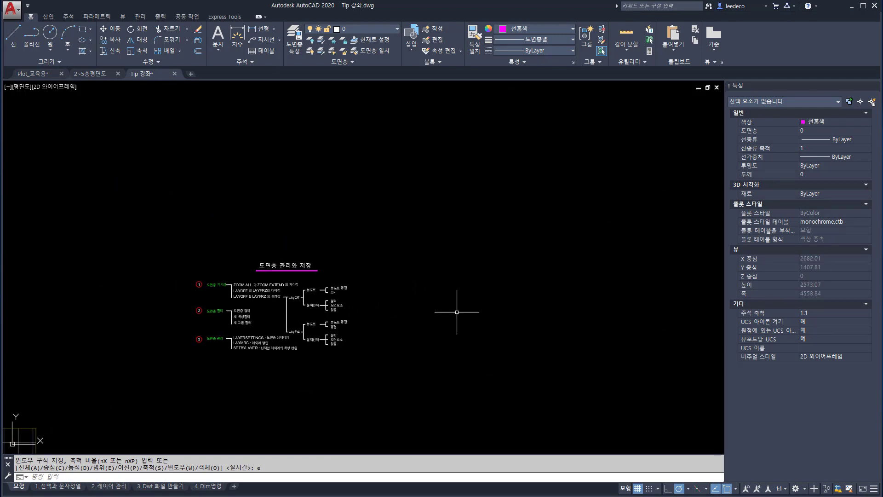
{"action": "type", "text": "rec"}
{"action": "key", "text": "Return"}
{"action": "left_click", "coordinate": [380, 338]}
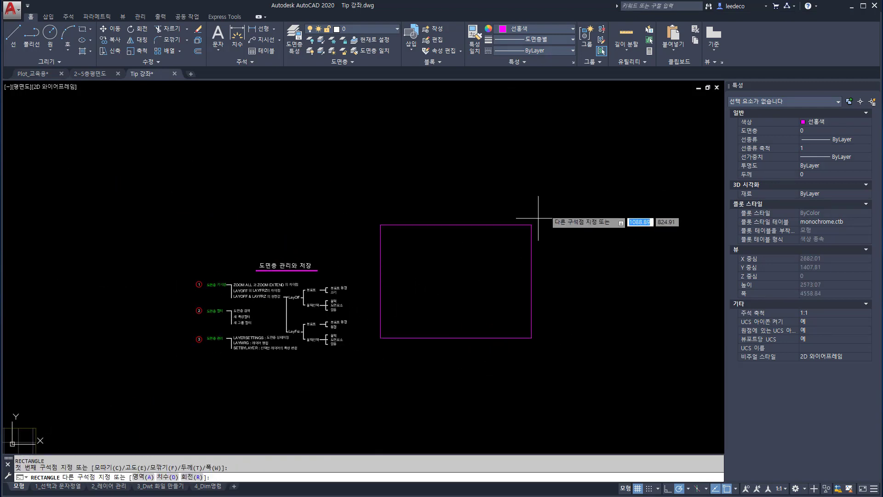
{"action": "left_click", "coordinate": [572, 162]}
Step: Assign the new rectangle to the DIM layer and clear the selection
{"action": "left_click", "coordinate": [627, 207]}
{"action": "left_click", "coordinate": [542, 192]}
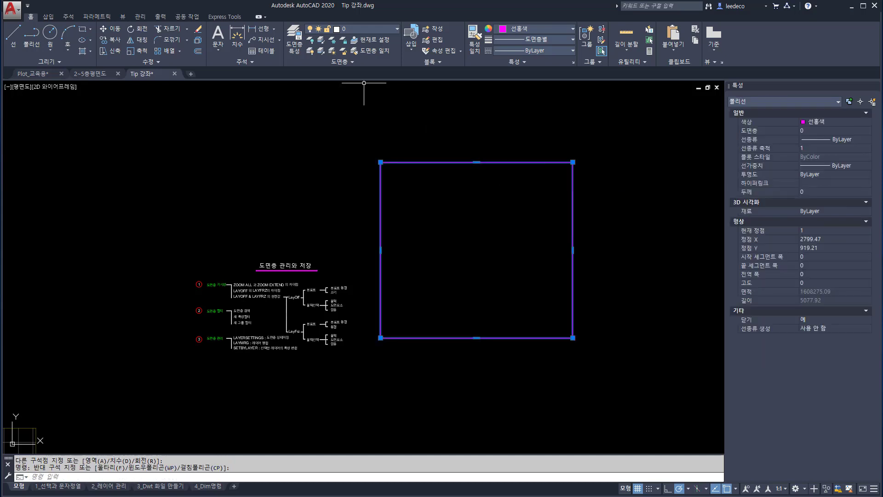
{"action": "left_click", "coordinate": [364, 29]}
{"action": "left_click", "coordinate": [349, 62]}
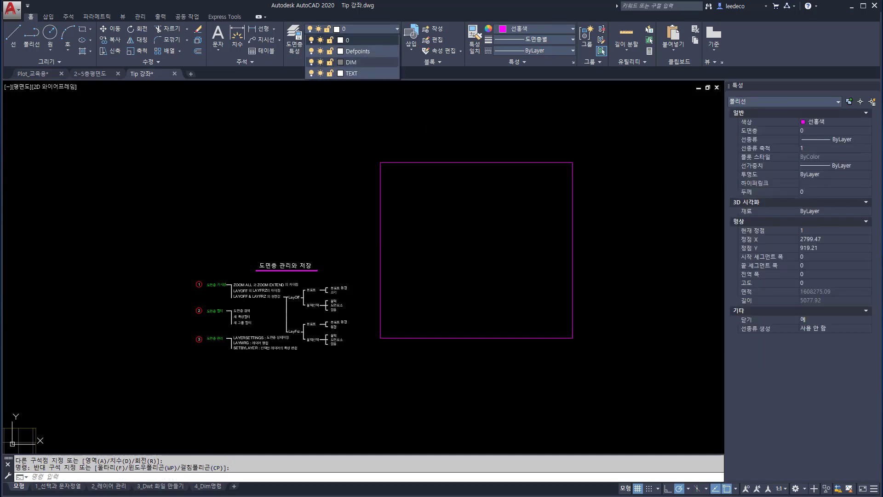
{"action": "key", "text": "Escape"}
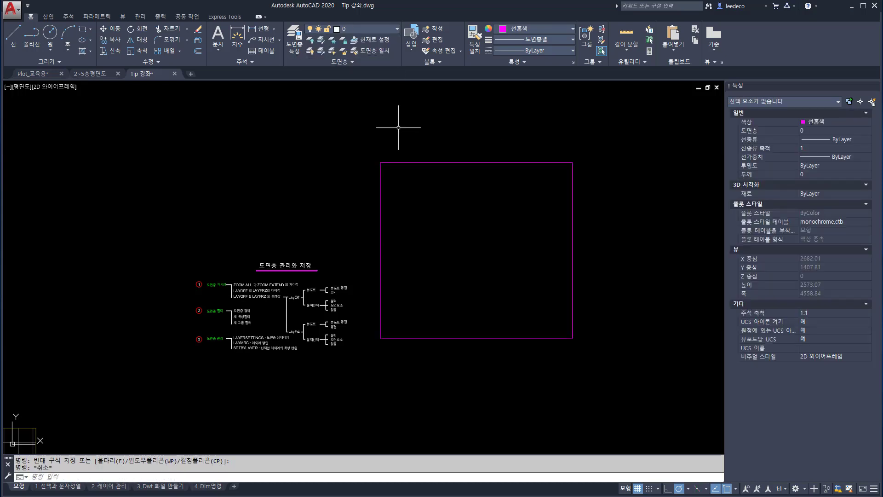
Step: Freeze the new rectangle's layer with LAYFRZ by picking the rectangle
{"action": "left_click", "coordinate": [332, 40]}
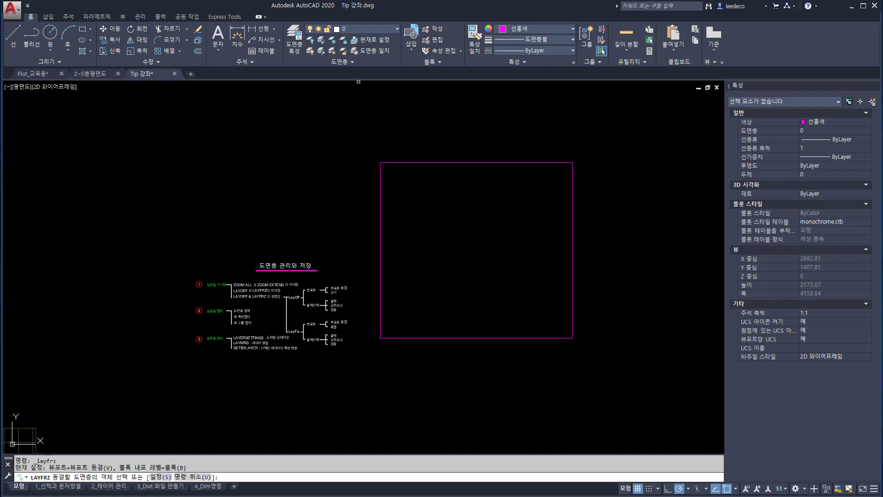
{"action": "left_click", "coordinate": [462, 163]}
{"action": "key", "text": "Return"}
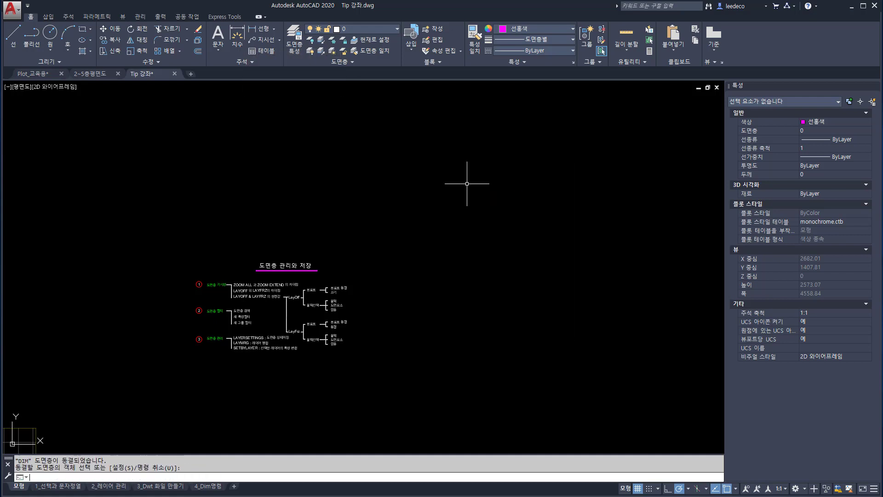
Step: Run Zoom All with the DIM layer frozen to compare the fit with the turned-off layer
{"action": "type", "text": "z"}
{"action": "key", "text": "Return"}
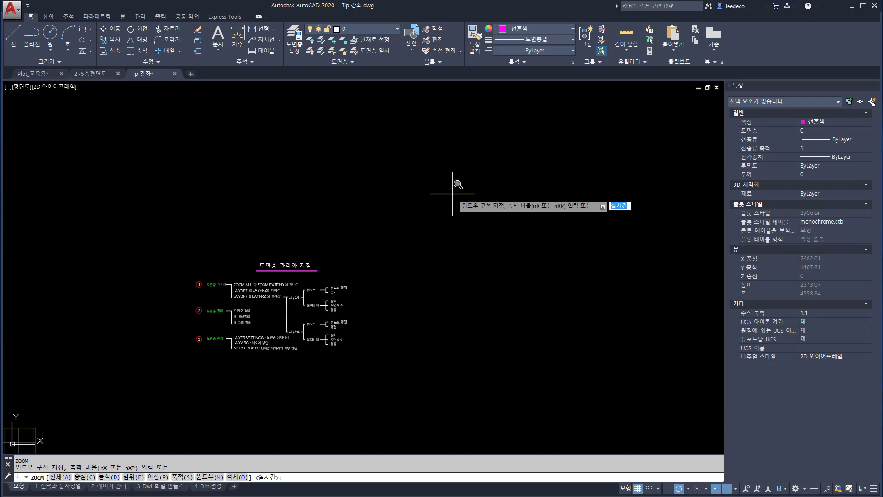
{"action": "type", "text": "a"}
{"action": "key", "text": "Return"}
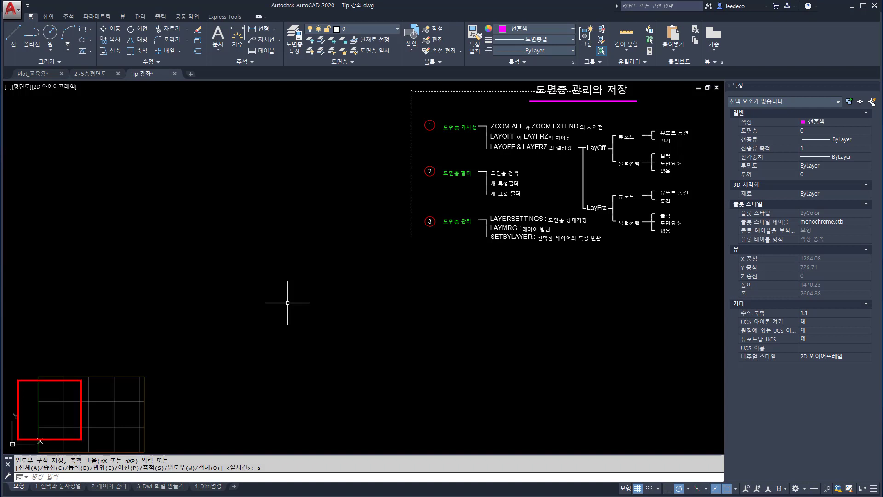
Step: Run Zoom Extents with the DIM layer frozen to examine how the frozen rectangle affects the fit
{"action": "type", "text": "z"}
{"action": "key", "text": "Return"}
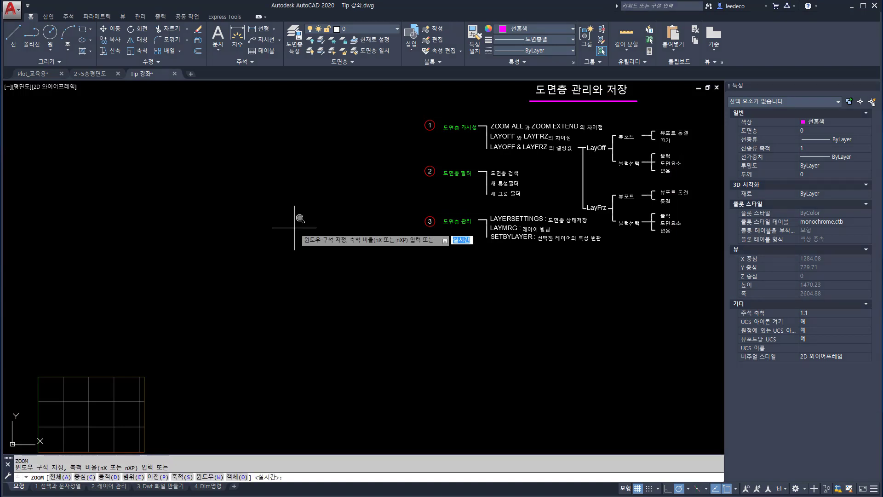
{"action": "type", "text": "e"}
{"action": "key", "text": "Return"}
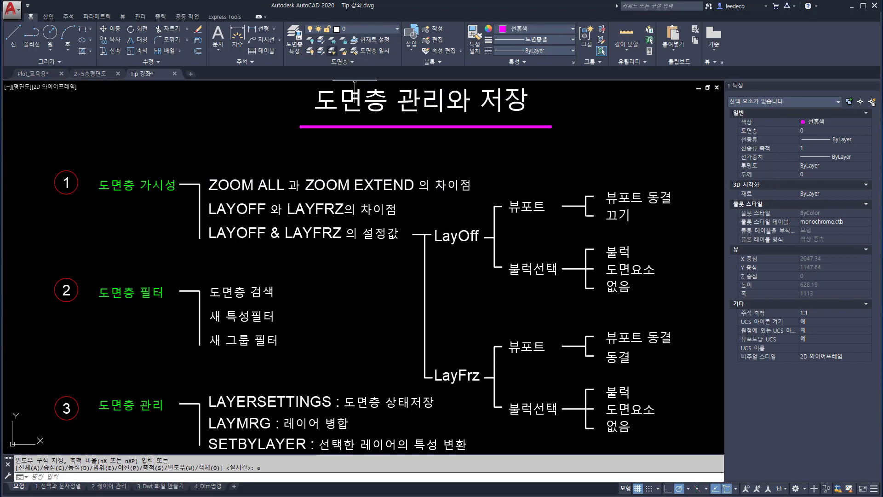
Step: Thaw all layers and erase the large magenta rectangle beside the outline
{"action": "left_click", "coordinate": [332, 50]}
{"action": "type", "text": "z"}
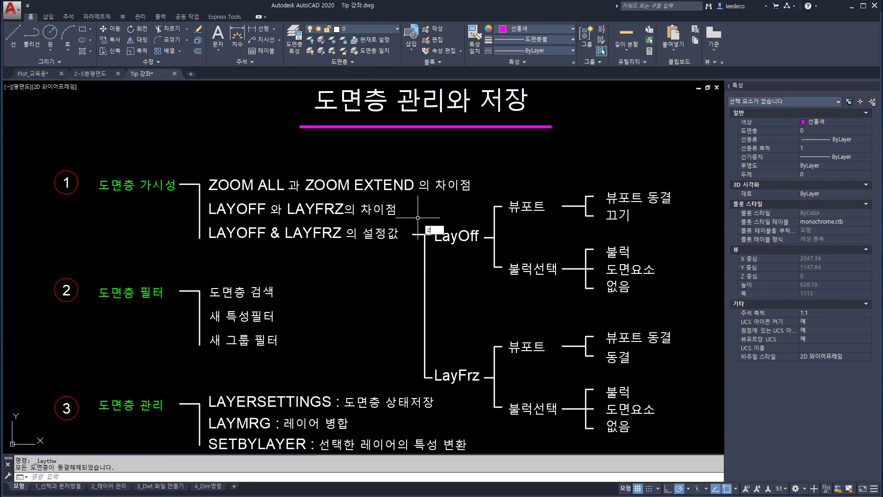
{"action": "key", "text": "Return"}
{"action": "type", "text": "e"}
{"action": "key", "text": "Return"}
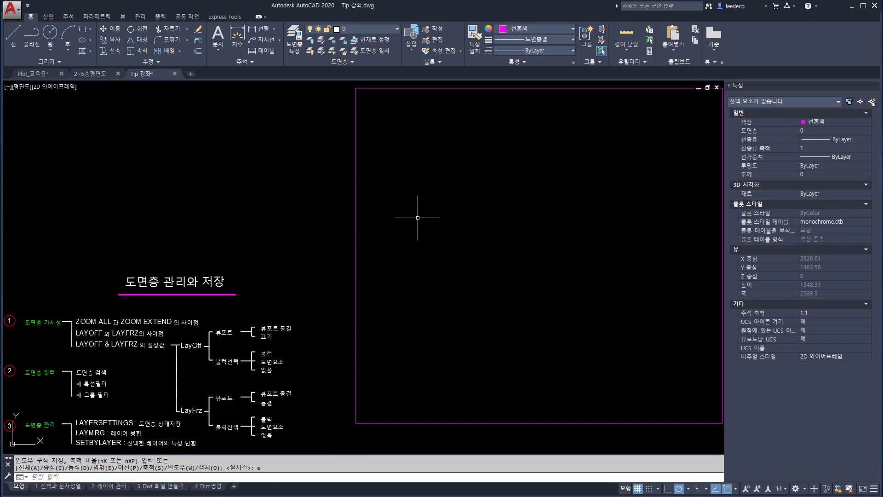
{"action": "left_click", "coordinate": [416, 225]}
{"action": "left_click", "coordinate": [342, 186]}
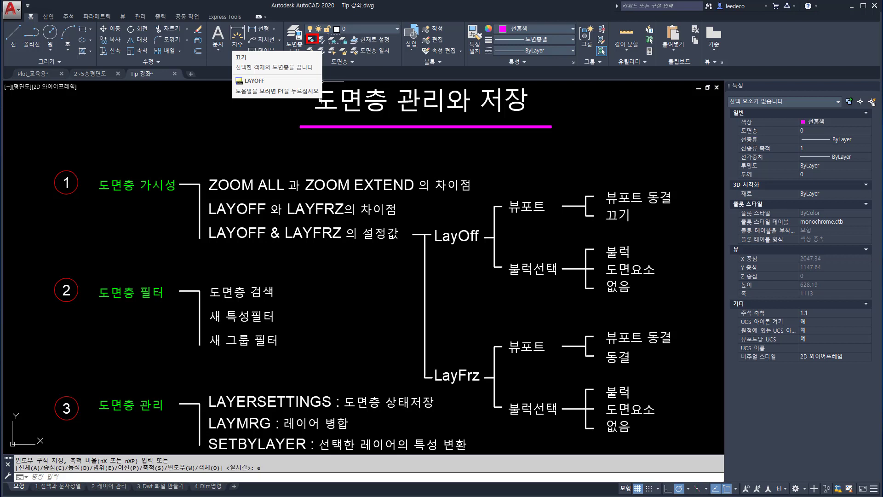
Step: Open the Layer Properties Manager and make Defpoints the current layer
{"action": "type", "text": "LA"}
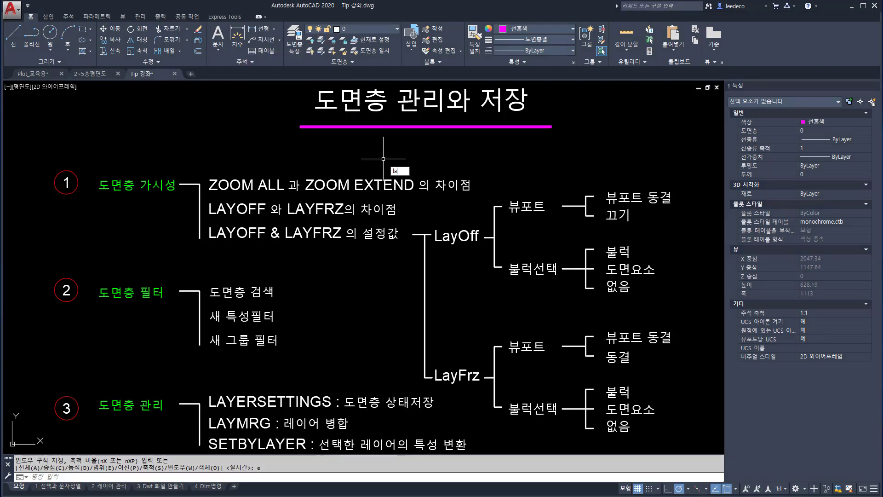
{"action": "key", "text": "Return"}
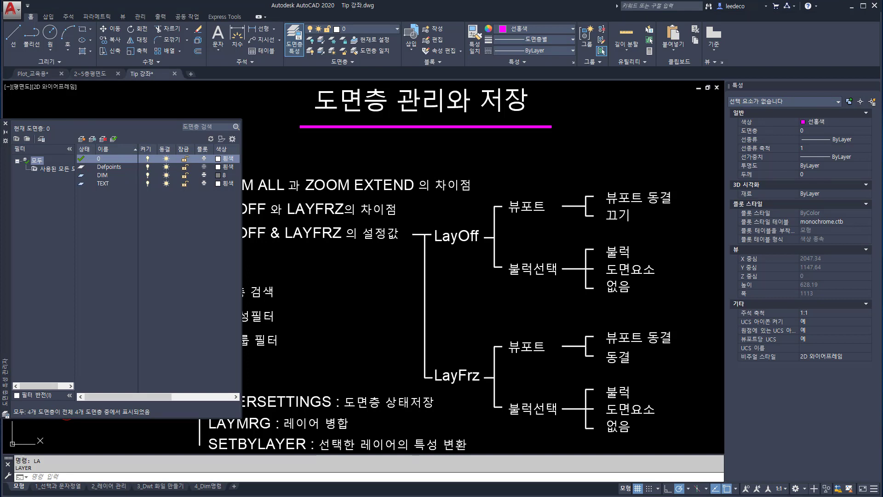
{"action": "left_click", "coordinate": [109, 167]}
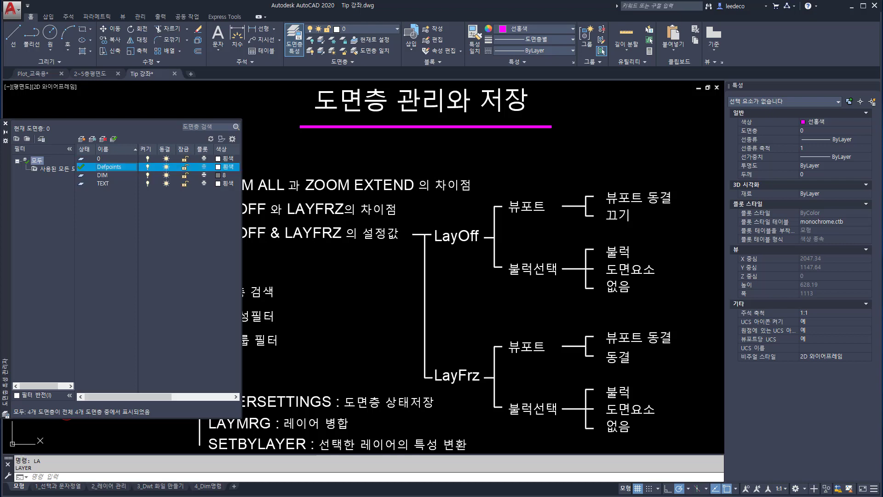
{"action": "double_click", "coordinate": [106, 167]}
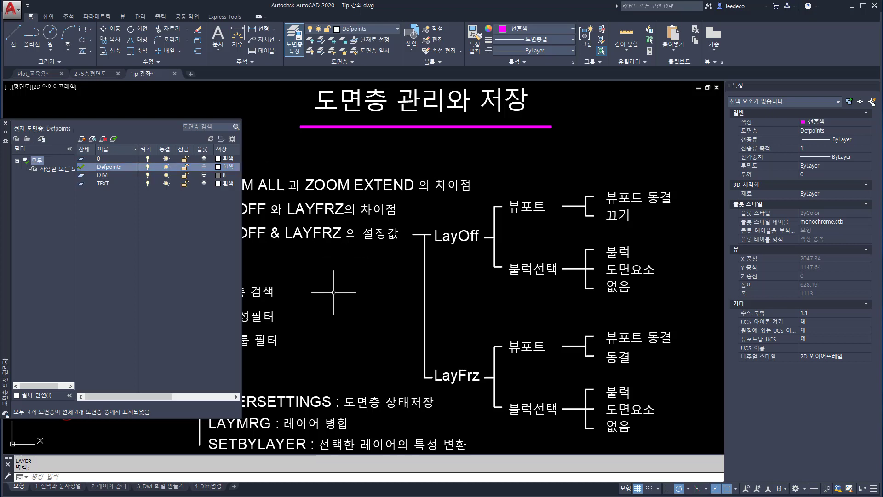
Step: Draw a circle on Defpoints in the empty space below the LAYOFF & LAYFRZ text, and try to toggle plotting for that layer
{"action": "type", "text": "c"}
{"action": "key", "text": "Return"}
{"action": "left_click", "coordinate": [334, 297]}
{"action": "left_click", "coordinate": [373, 297]}
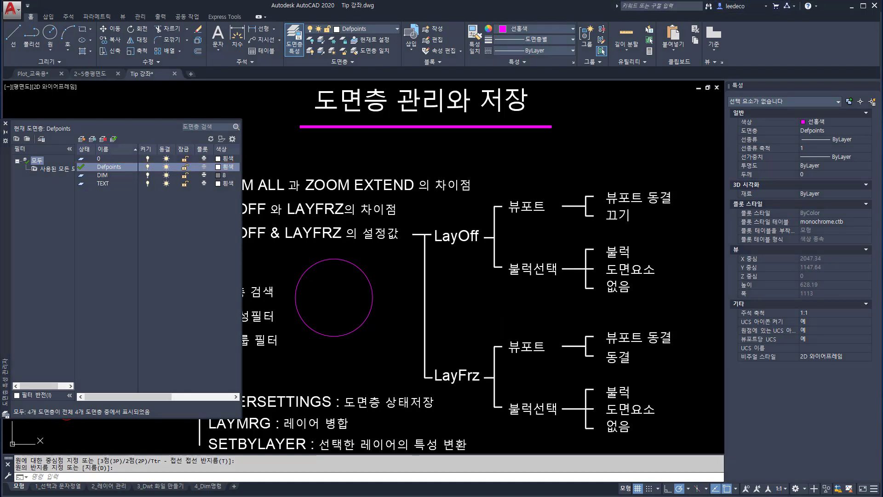
{"action": "left_click", "coordinate": [203, 167]}
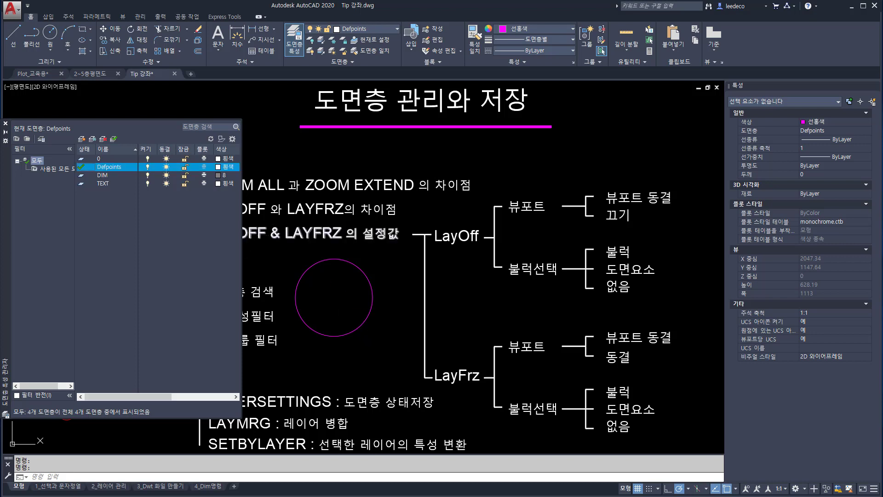
Step: Make layer 0 current again and erase the circle drawn on Defpoints
{"action": "double_click", "coordinate": [101, 159]}
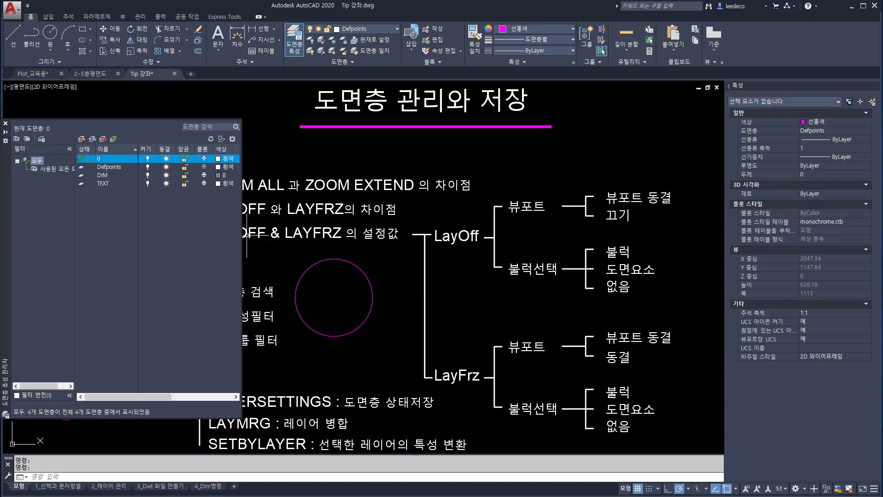
{"action": "left_click", "coordinate": [387, 347]}
{"action": "left_click", "coordinate": [344, 323]}
{"action": "type", "text": "E"}
{"action": "key", "text": "Return"}
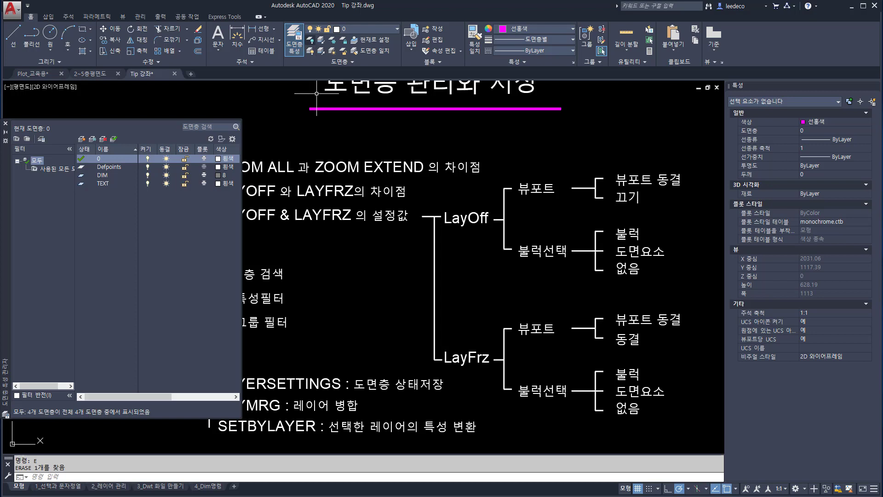
Step: Start LAYOFF and examine its two setting types, Viewports and Block selection, without changing them
{"action": "left_click", "coordinate": [311, 40]}
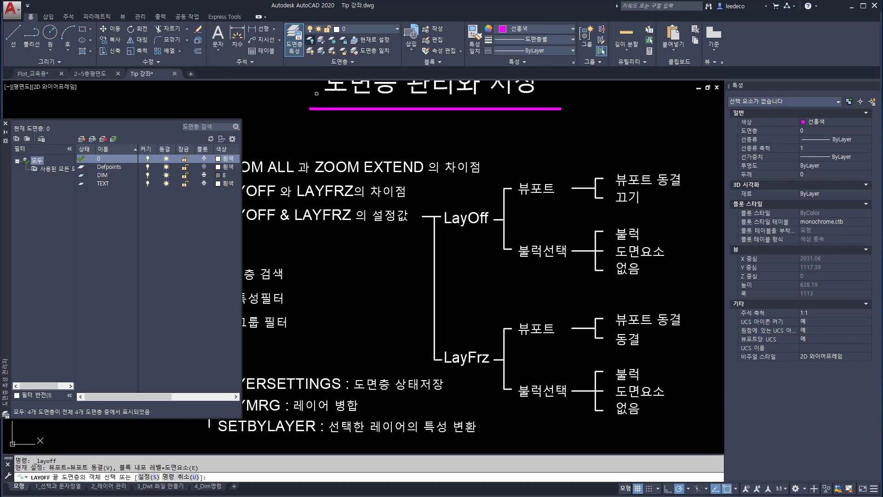
{"action": "type", "text": "s"}
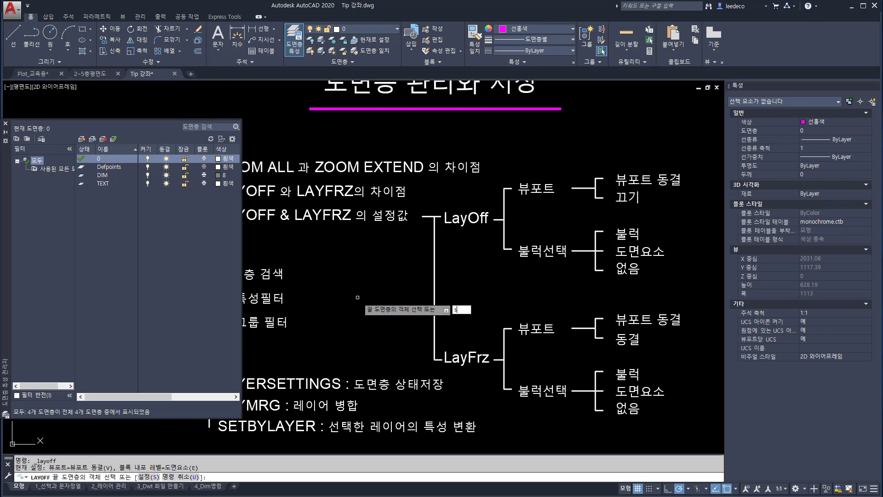
{"action": "key", "text": "Return"}
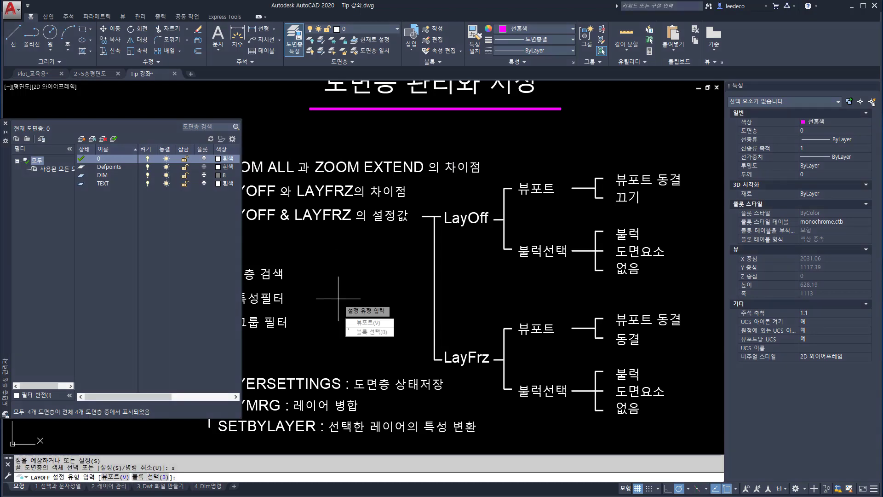
{"action": "mouse_move", "coordinate": [331, 314]}
{"action": "left_mouse_down"}
{"action": "mouse_move", "coordinate": [364, 330]}
{"action": "mouse_move", "coordinate": [397, 325]}
{"action": "mouse_move", "coordinate": [390, 328]}
{"action": "mouse_move", "coordinate": [395, 345]}
{"action": "left_mouse_up"}
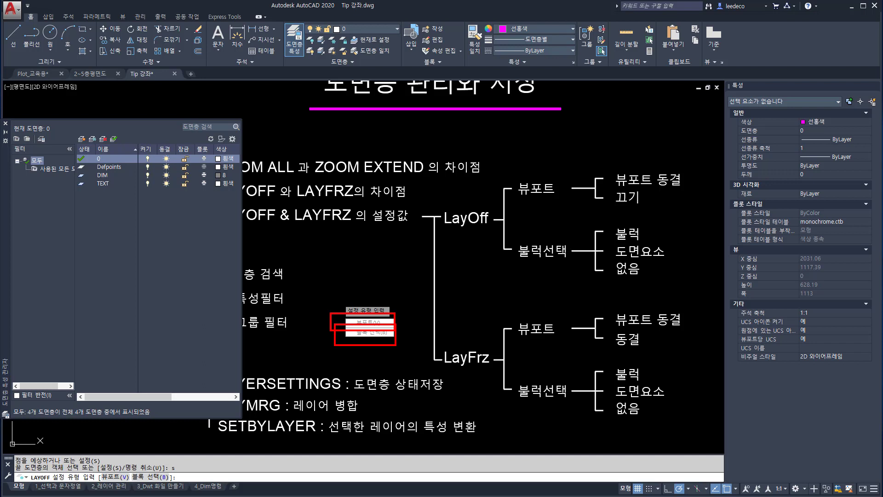
{"action": "key", "text": "Escape"}
{"action": "key", "text": "Escape"}
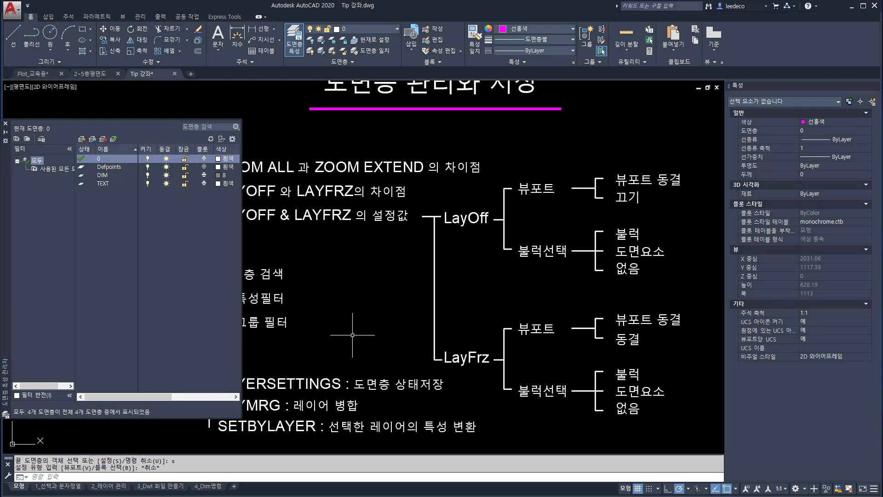
Step: Reopen the LAYOFF settings and check the Viewports setting, leaving the command without a change
{"action": "key", "text": "space"}
{"action": "type", "text": "s"}
{"action": "key", "text": "space"}
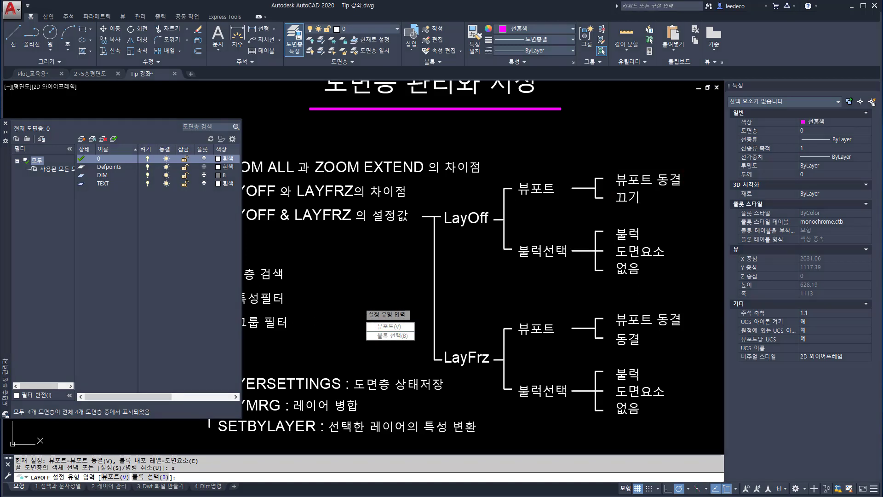
{"action": "type", "text": "v"}
{"action": "key", "text": "space"}
{"action": "key", "text": "Escape"}
Step: Examine the Block selection nesting levels in the LAYOFF settings (Block, Entity, None) and cancel the command
{"action": "key", "text": "space"}
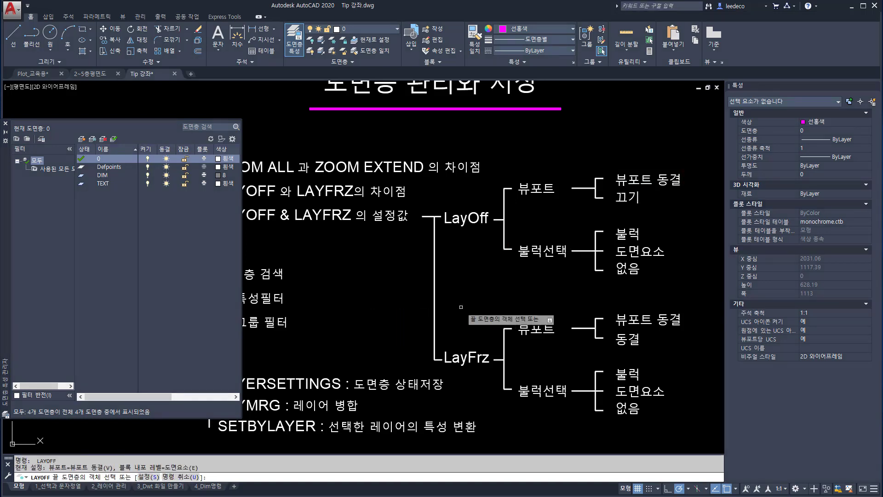
{"action": "type", "text": "s"}
{"action": "key", "text": "space"}
{"action": "key", "text": "Down"}
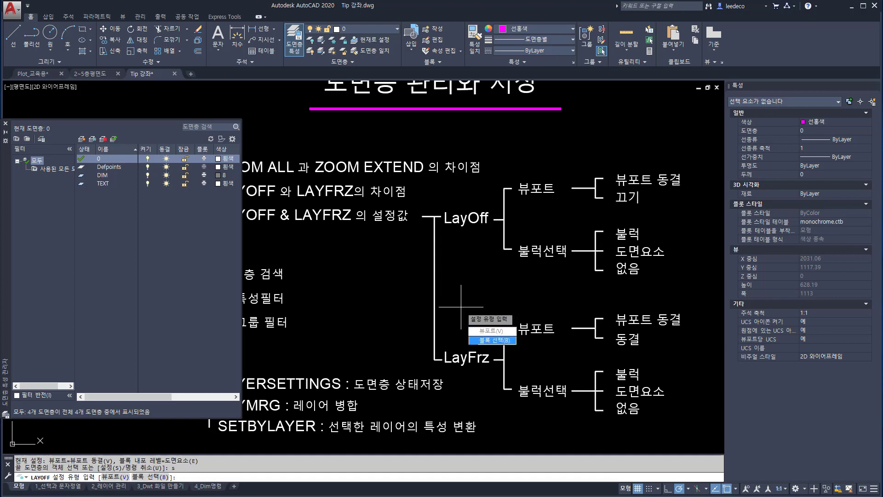
{"action": "key", "text": "Return"}
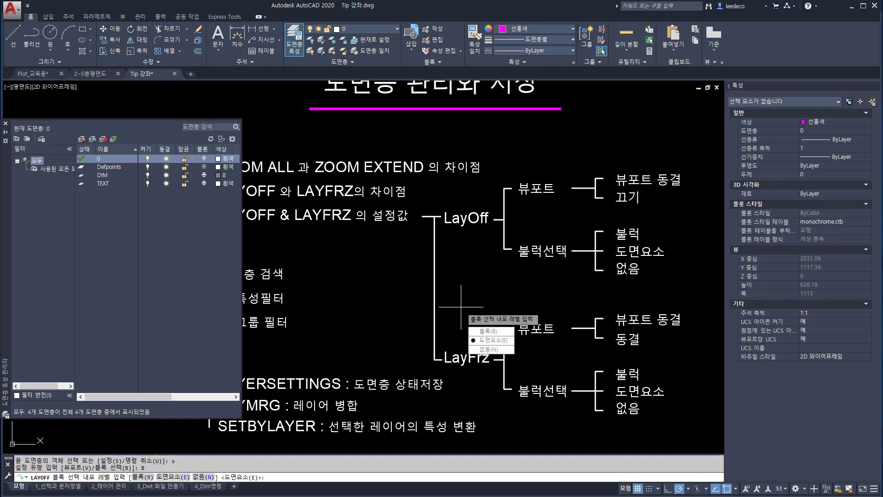
{"action": "key", "text": "Down"}
{"action": "key", "text": "Down"}
{"action": "key", "text": "Down"}
{"action": "key", "text": "Escape"}
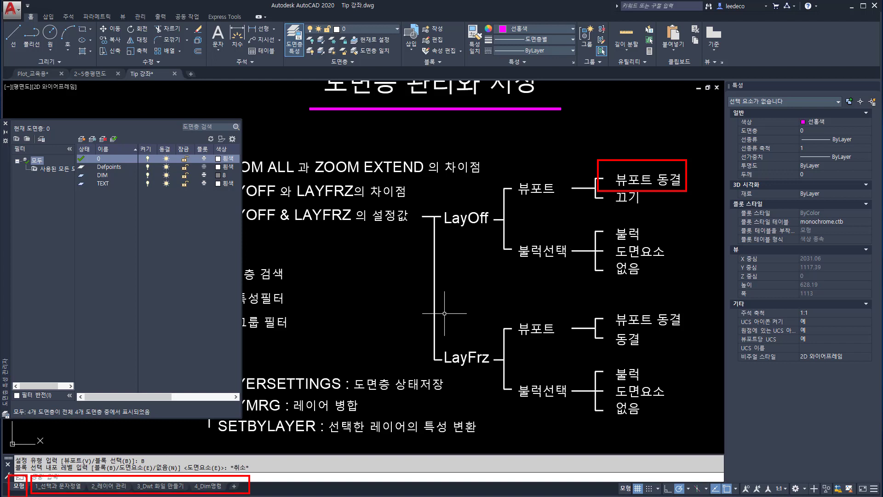
Step: Examine the paper space viewport choices in the LAYOFF settings, Vpfreeze and Off, alongside the layouts, and cancel the command
{"action": "type", "text": "LAY"}
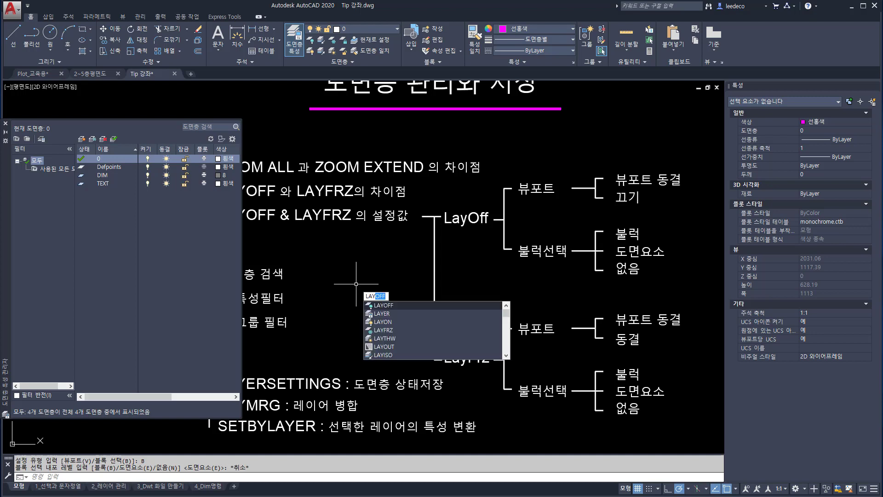
{"action": "key", "text": "Return"}
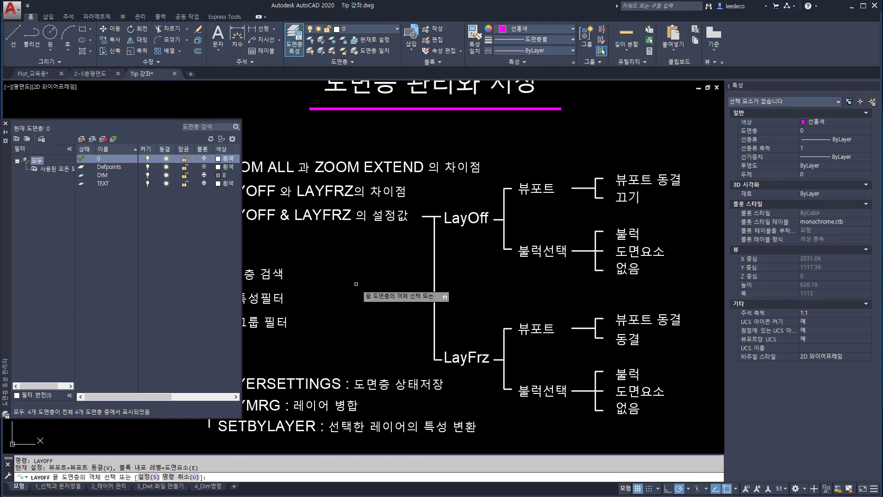
{"action": "type", "text": "s"}
{"action": "key", "text": "Return"}
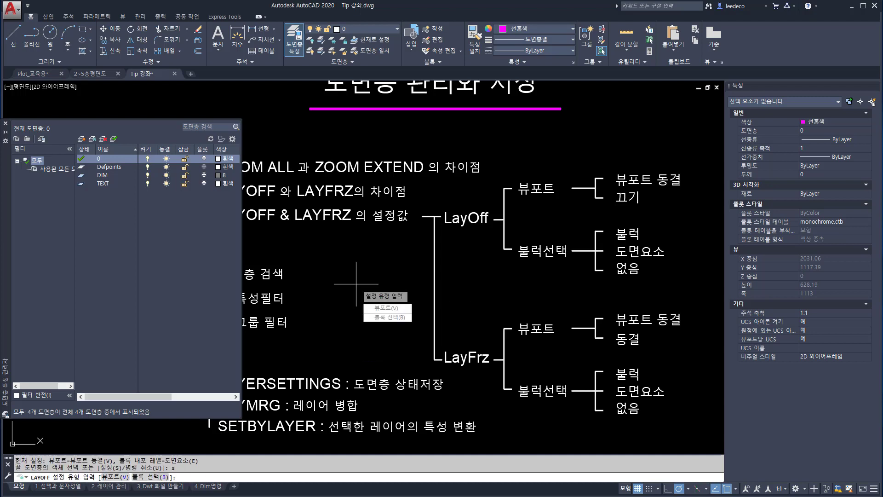
{"action": "key", "text": "Down"}
{"action": "key", "text": "Return"}
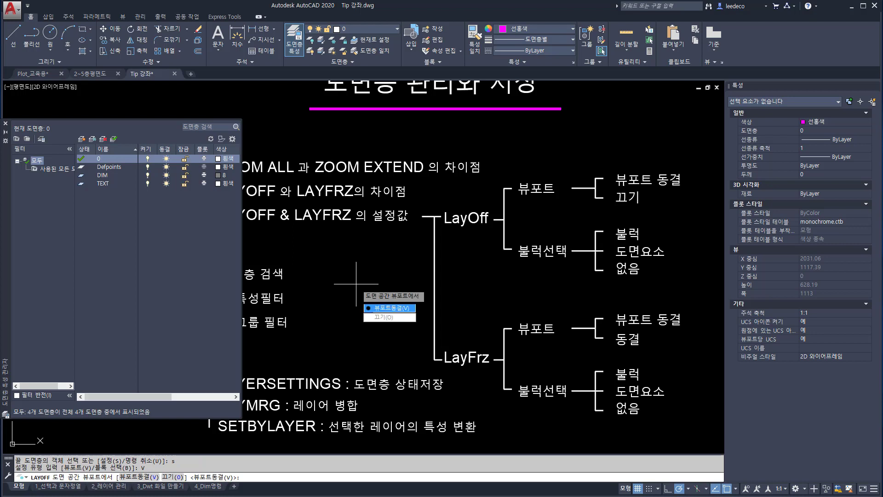
{"action": "key", "text": "Up"}
{"action": "key", "text": "Down"}
{"action": "mouse_move", "coordinate": [38, 480]}
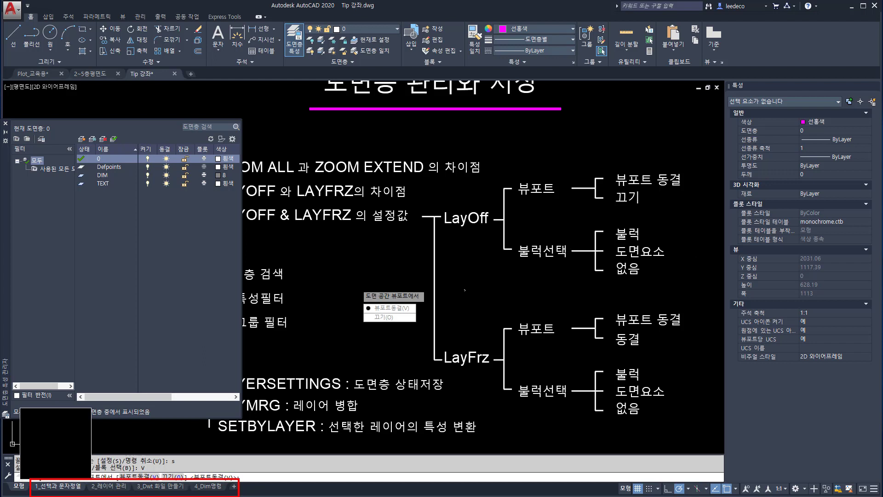
{"action": "key", "text": "Escape"}
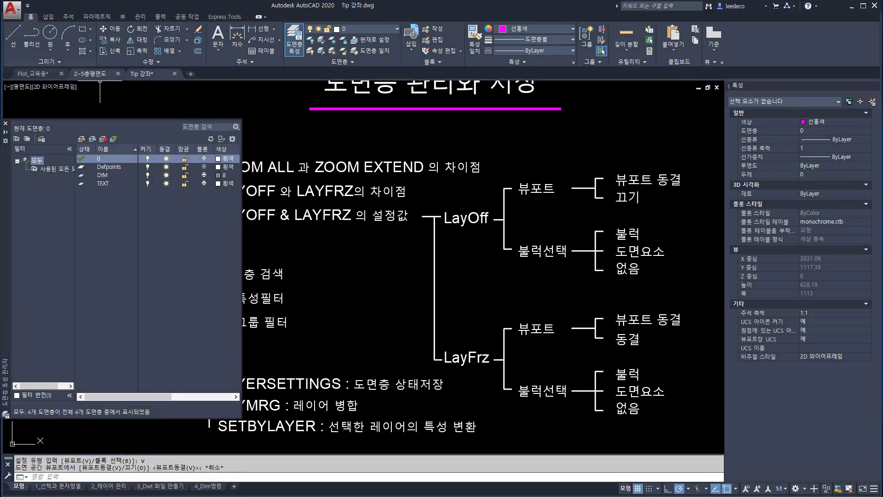
Step: Switch to the 2~5층평면도 drawing and move the Layer Properties Manager off the floor plans
{"action": "left_click", "coordinate": [94, 75]}
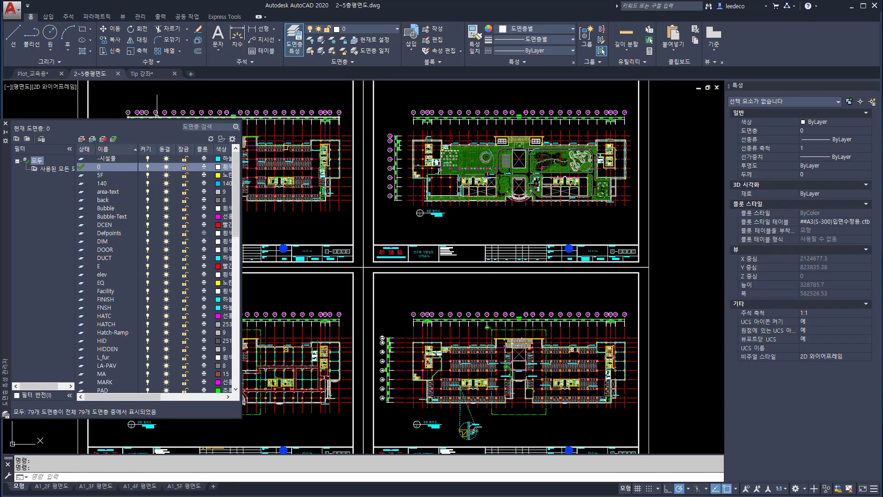
{"action": "left_click_drag", "start_coordinate": [6, 382], "coordinate": [588, 383]}
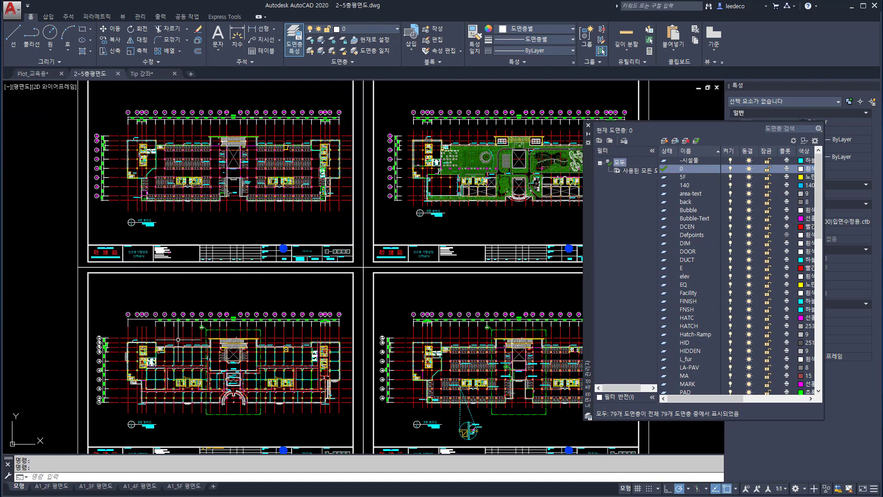
Step: Set the LAYOFF Viewports setting to Vpfreeze (뷰포트동결) while in model space
{"action": "type", "text": "LAYOFF"}
{"action": "key", "text": "space"}
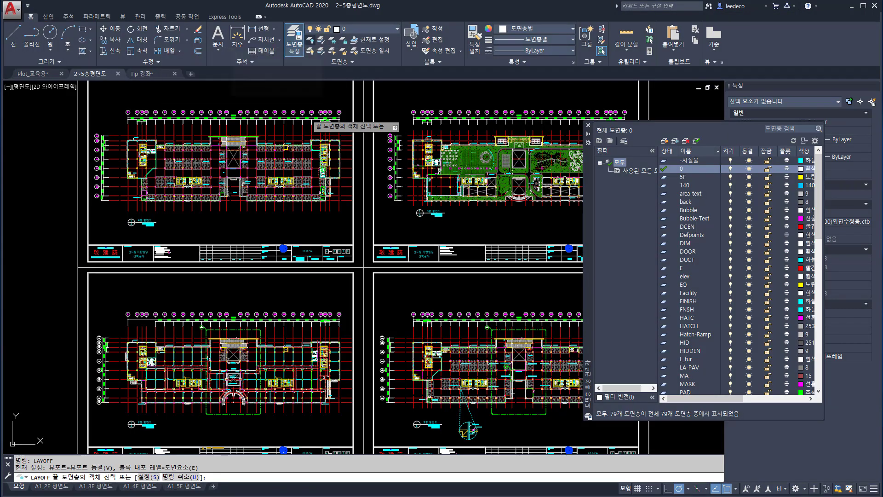
{"action": "left_click", "coordinate": [311, 40]}
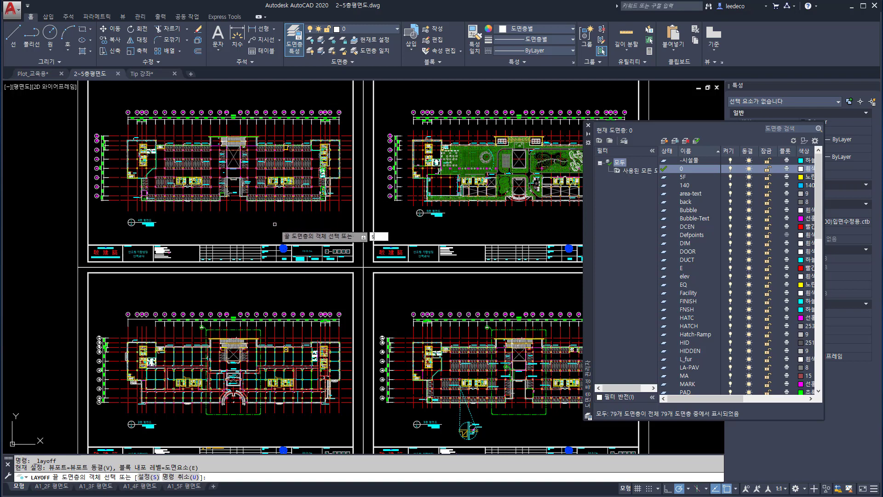
{"action": "type", "text": "s"}
{"action": "key", "text": "Return"}
{"action": "key", "text": "Down"}
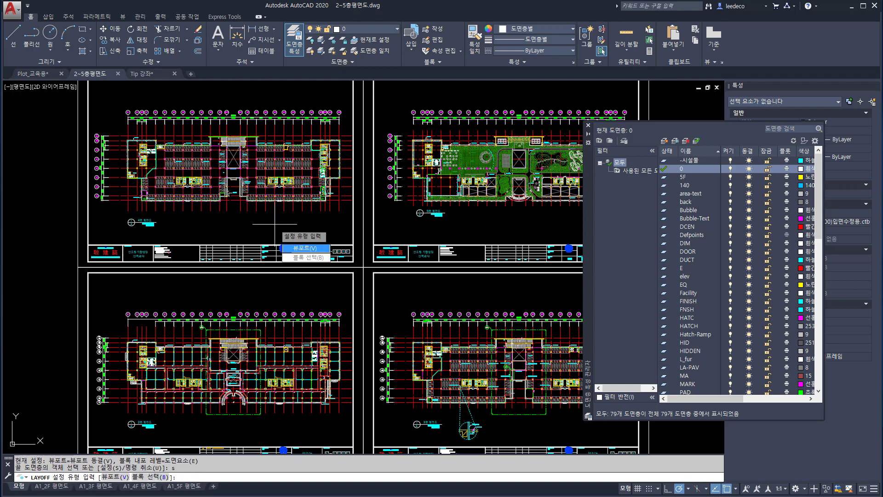
{"action": "key", "text": "Return"}
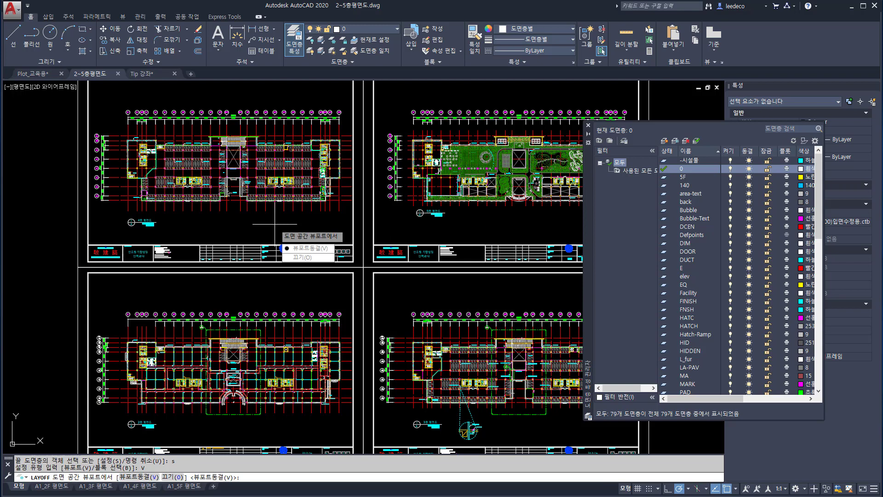
{"action": "key", "text": "Down"}
{"action": "key", "text": "Down"}
{"action": "key", "text": "Return"}
Step: Turn off the 축열 layer by picking a grid line in model space, undoing the first pick and repeating it, and end LAYOFF
{"action": "left_click", "coordinate": [276, 223]}
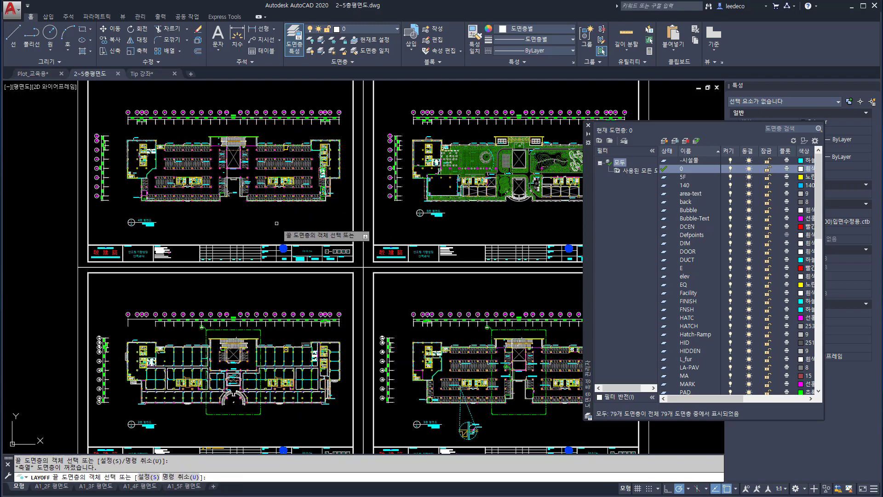
{"action": "key", "text": "ctrl+z"}
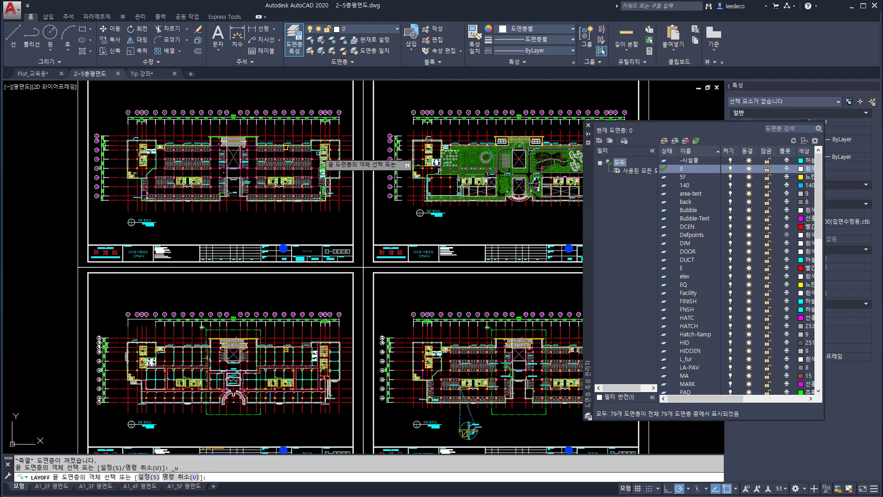
{"action": "left_click", "coordinate": [284, 207]}
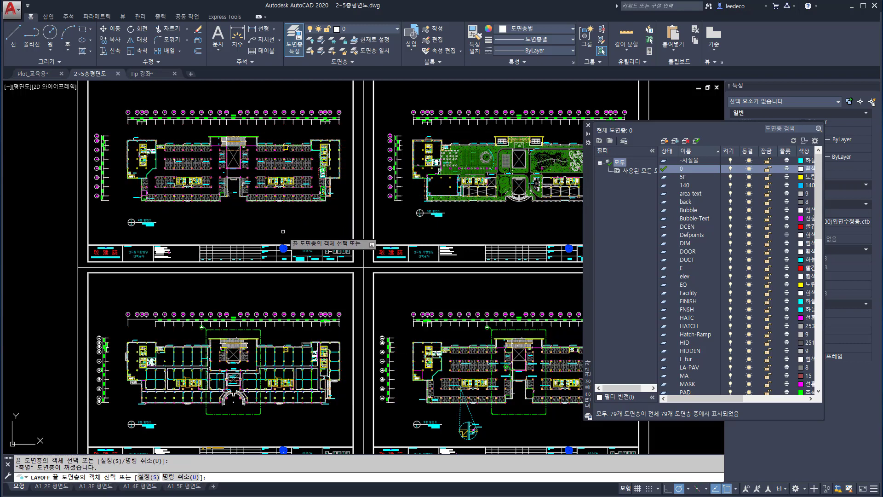
{"action": "key", "text": "Return"}
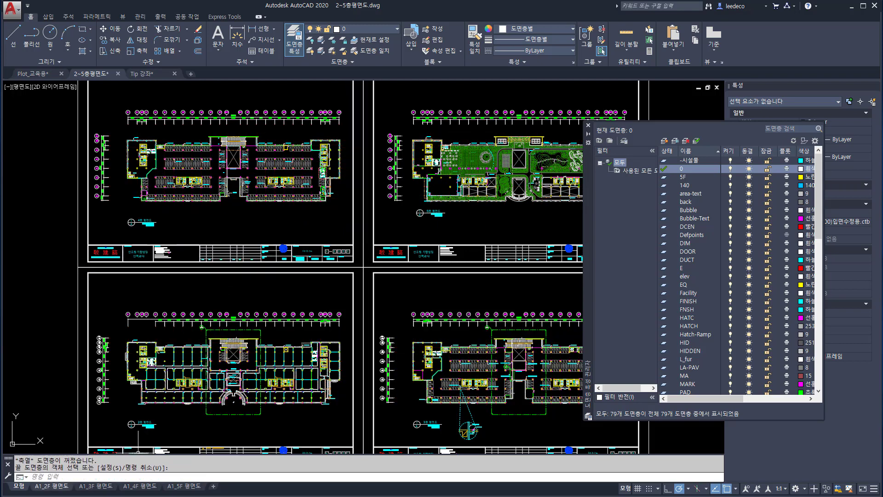
Step: Check the grid lines across the A1_2F through A1_5F 평면도 layouts
{"action": "left_click", "coordinate": [51, 486]}
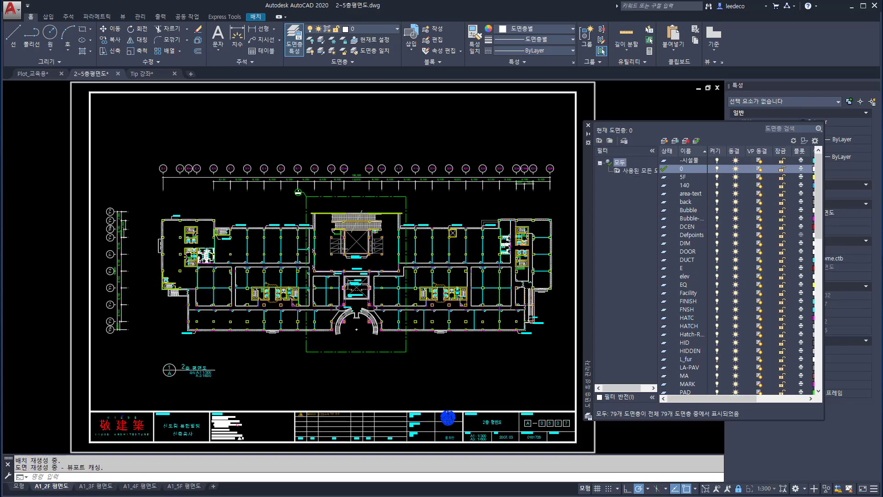
{"action": "left_click", "coordinate": [96, 485]}
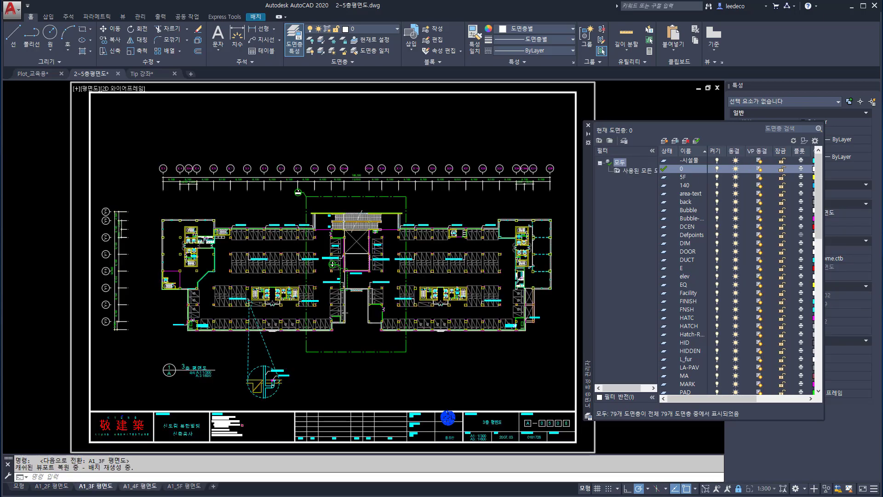
{"action": "key", "text": "ctrl+Page_Down"}
{"action": "left_click", "coordinate": [180, 487]}
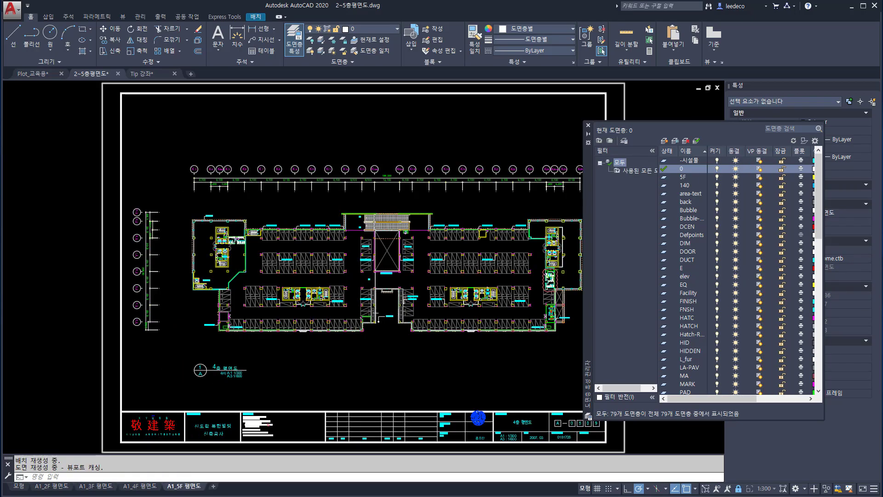
Step: Return to model space and turn all layers back on
{"action": "left_click", "coordinate": [19, 486]}
{"action": "double_click", "coordinate": [308, 221]}
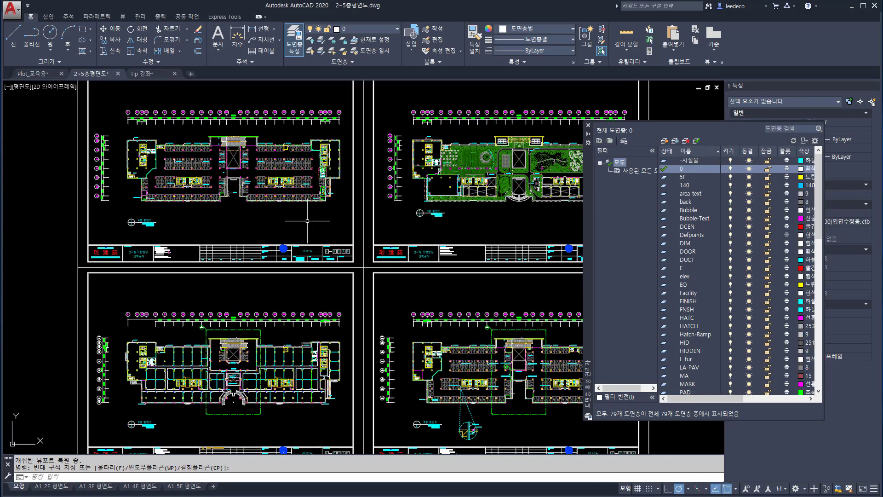
{"action": "left_click", "coordinate": [310, 50]}
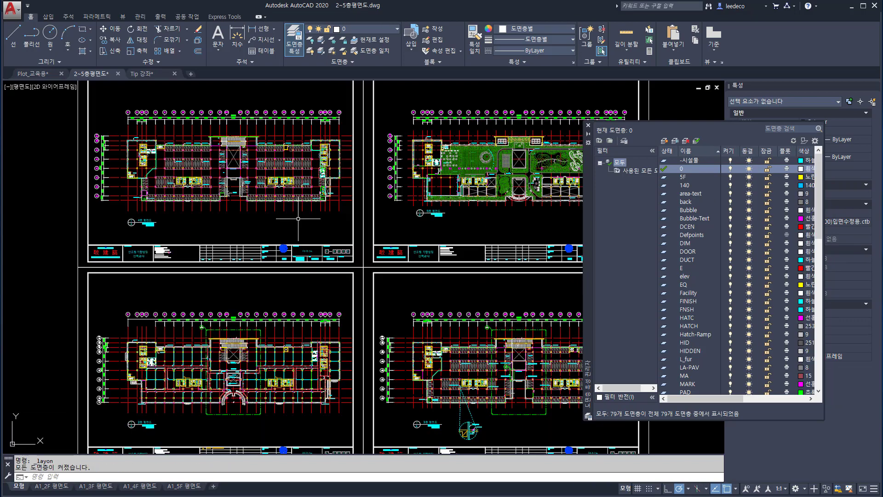
Step: Set the LAYOFF Viewports setting to Off (끄기) and turn off the 축열 layer by picking a grid line in model space
{"action": "type", "text": "LAY"}
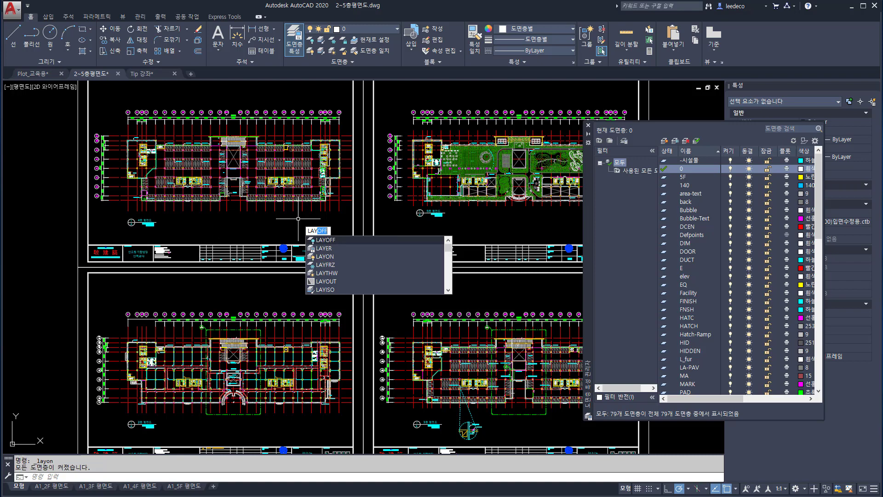
{"action": "key", "text": "Return"}
{"action": "type", "text": "s"}
{"action": "key", "text": "Return"}
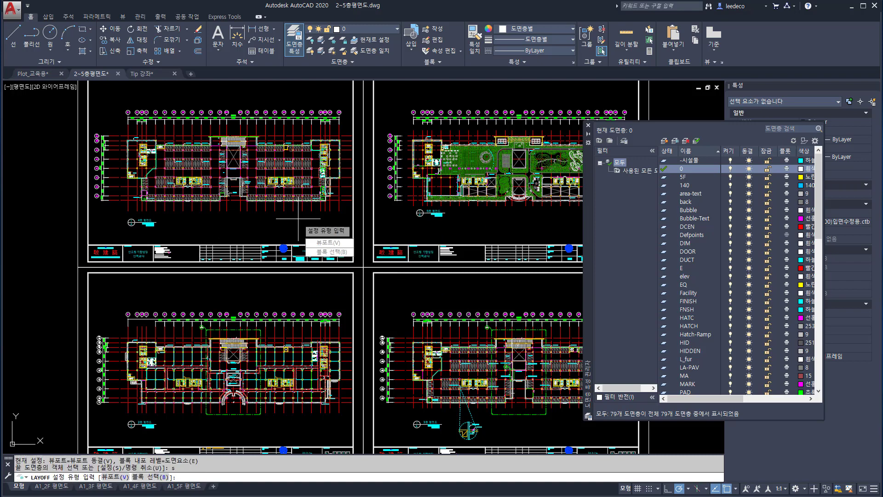
{"action": "type", "text": "v"}
{"action": "key", "text": "Return"}
{"action": "type", "text": "o"}
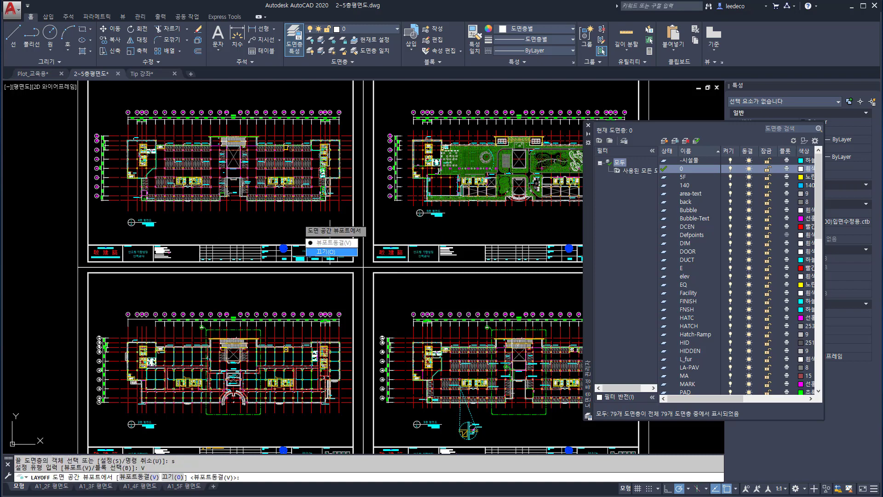
{"action": "key", "text": "Return"}
{"action": "left_click", "coordinate": [294, 221]}
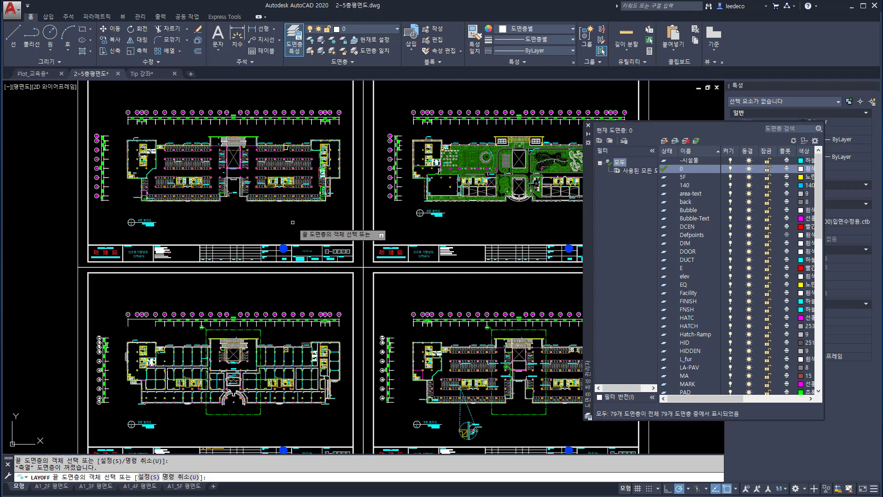
Step: Examine the A1_2F, A1_3F, A1_4F and A1_5F 평면도 layouts for the effect of the Off setting on the grid lines
{"action": "left_click", "coordinate": [51, 486]}
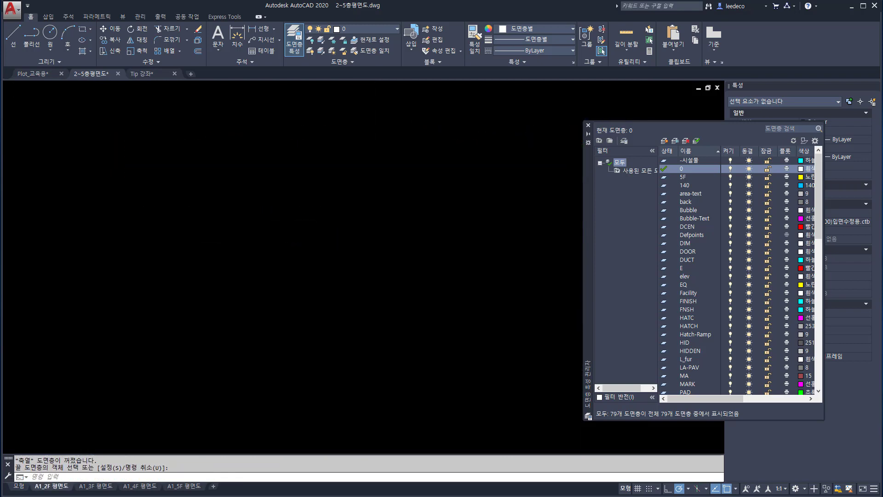
{"action": "left_click", "coordinate": [95, 486]}
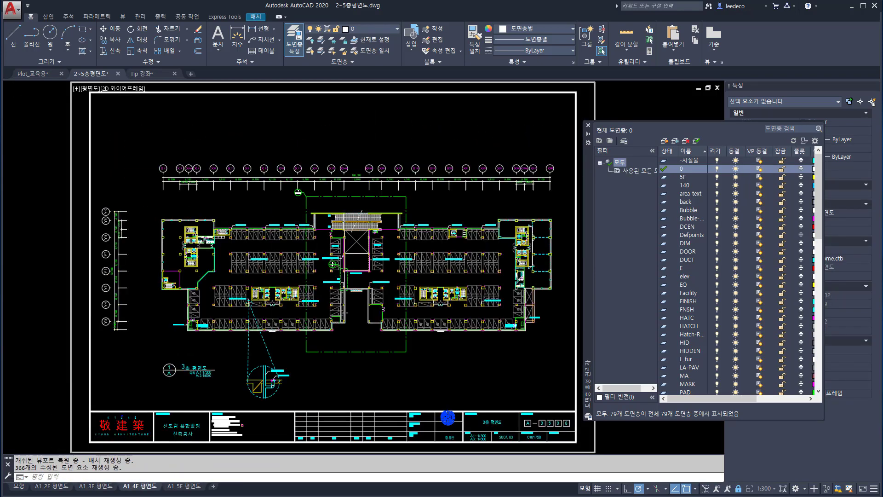
{"action": "left_click", "coordinate": [139, 486]}
{"action": "left_click", "coordinate": [184, 485]}
Step: Turn all layers back on in model space and open the A1_2F 평면도 layout
{"action": "left_click", "coordinate": [19, 485]}
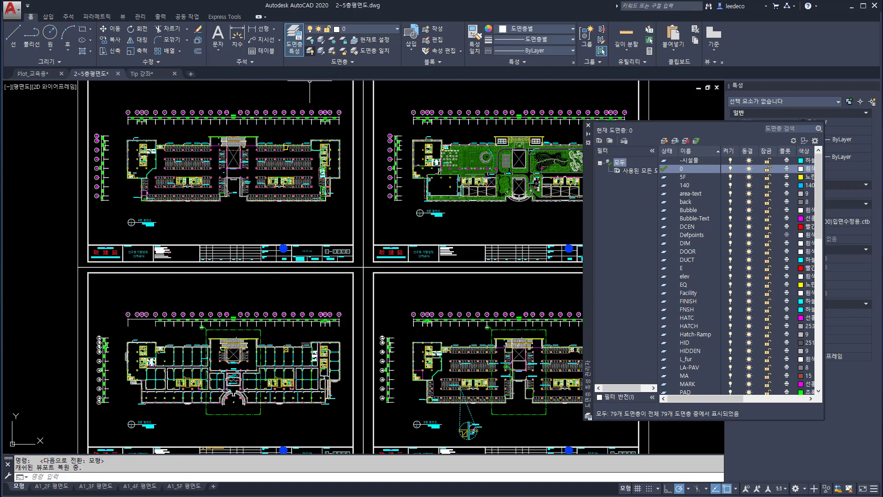
{"action": "left_click", "coordinate": [311, 50]}
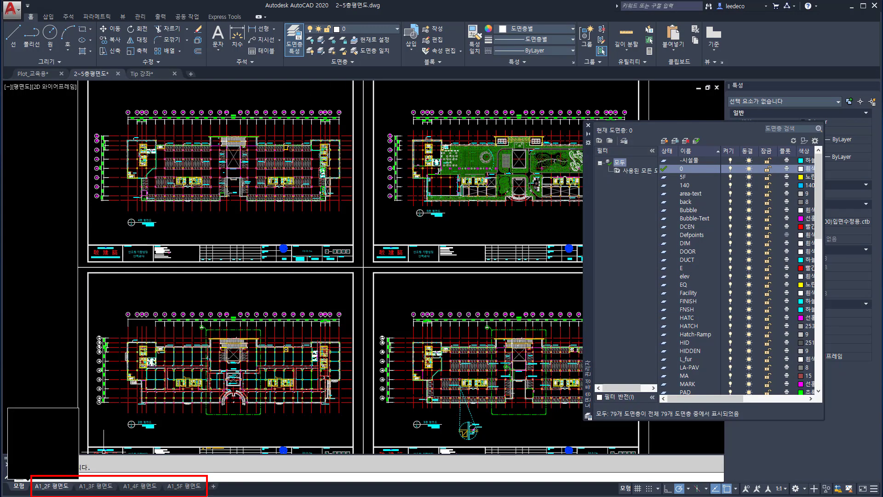
{"action": "left_click", "coordinate": [52, 485]}
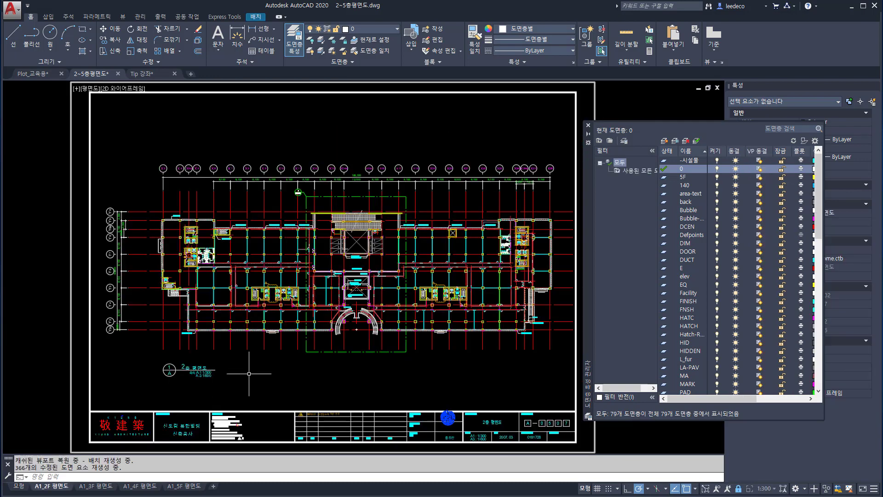
Step: Set the LAYOFF Viewports setting to Vpfreeze and freeze the 축열 layer in the A1_2F viewport by picking a grid line
{"action": "type", "text": "la"}
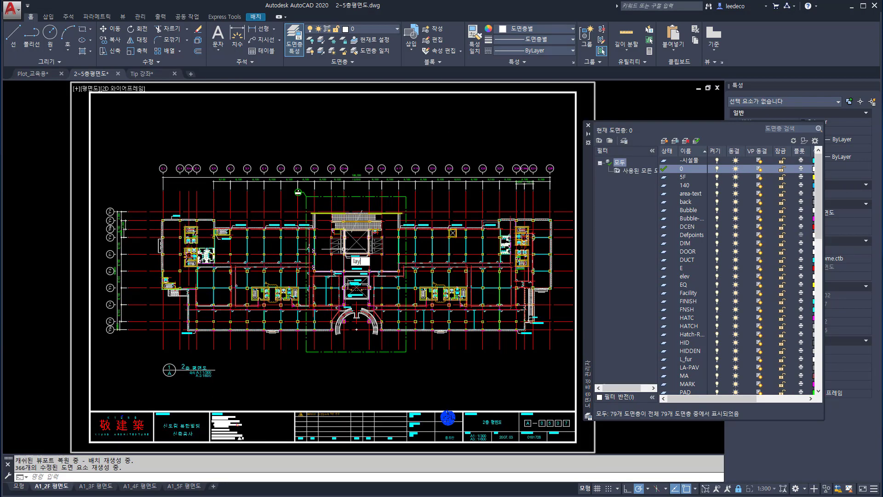
{"action": "type", "text": "yo"}
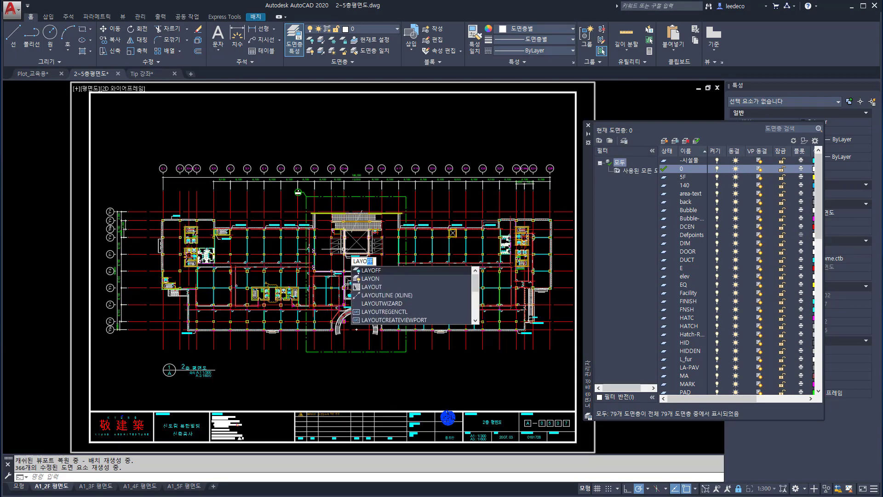
{"action": "key", "text": "Return"}
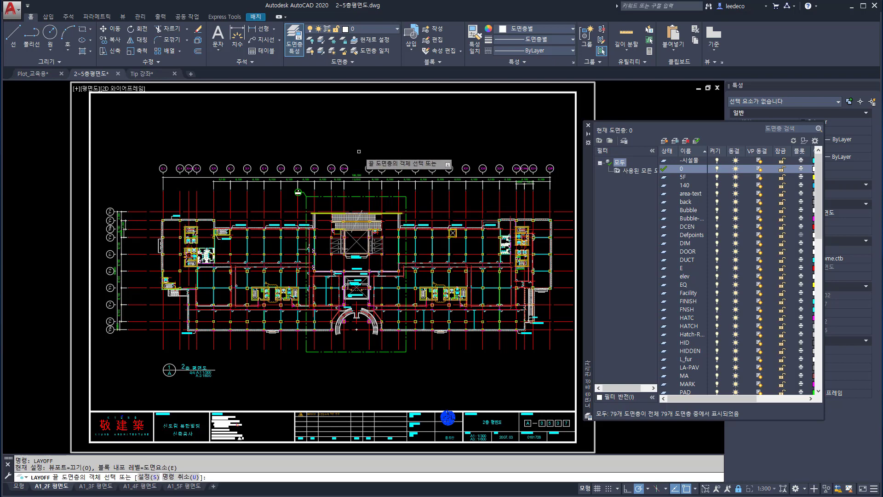
{"action": "type", "text": "s"}
{"action": "key", "text": "Return"}
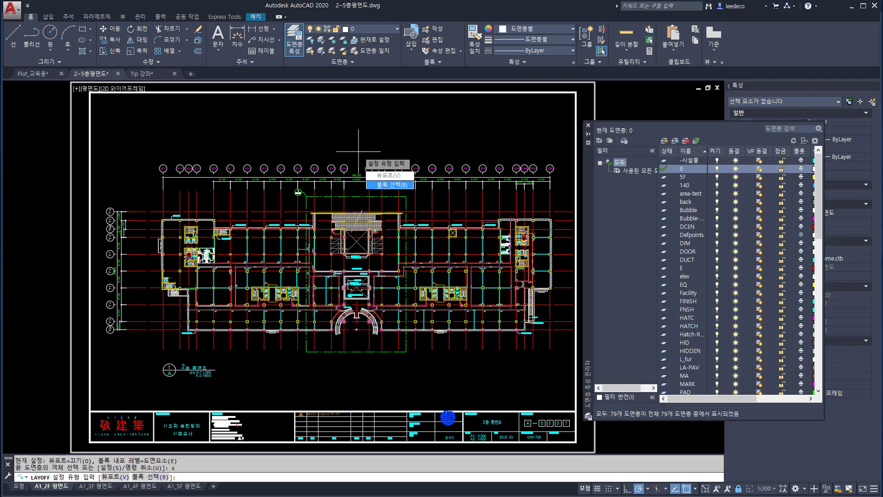
{"action": "left_click", "coordinate": [392, 175]}
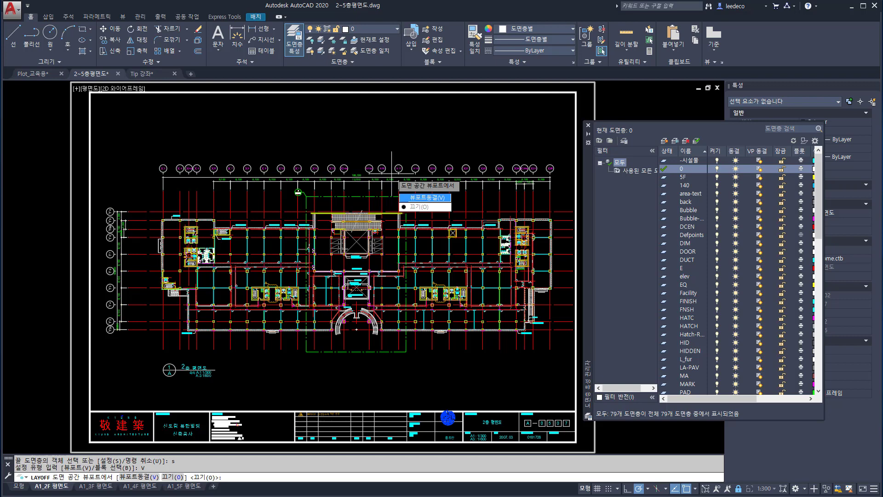
{"action": "key", "text": "Return"}
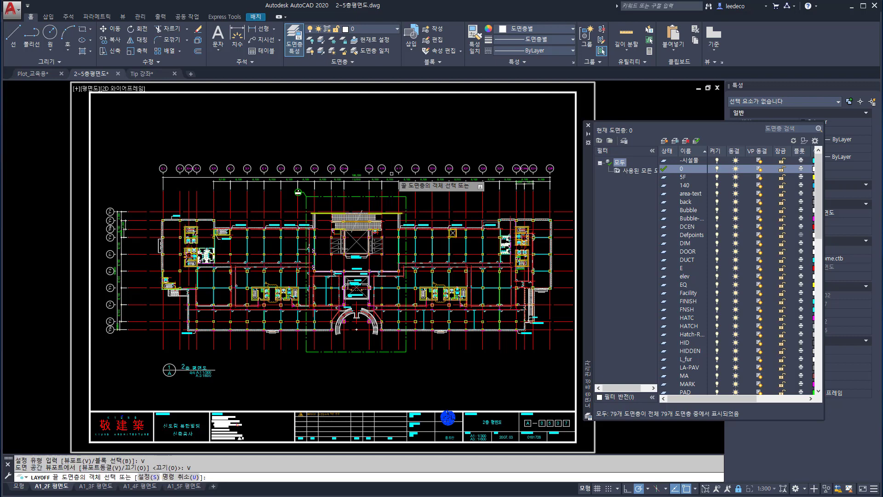
{"action": "left_click", "coordinate": [228, 339]}
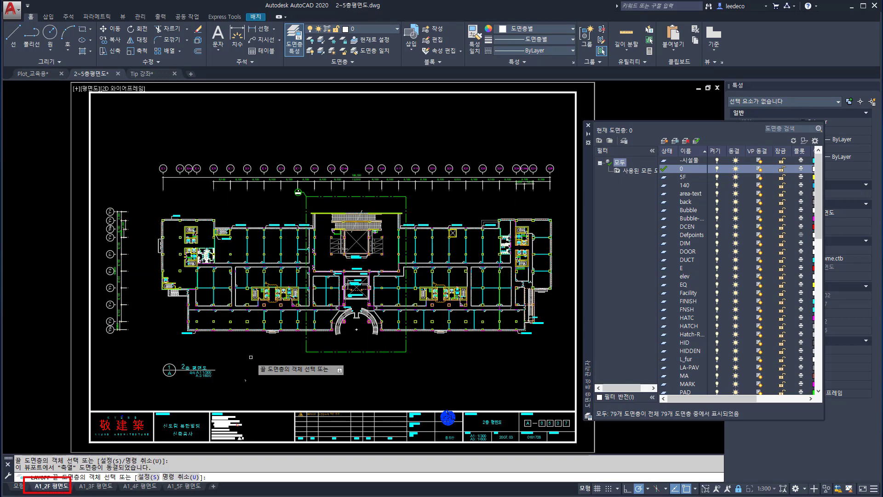
Step: Compare the grid lines in model space and the A1_3F 평면도 layout, and check the current LAYOFF settings, cancelling the command
{"action": "left_click", "coordinate": [17, 485]}
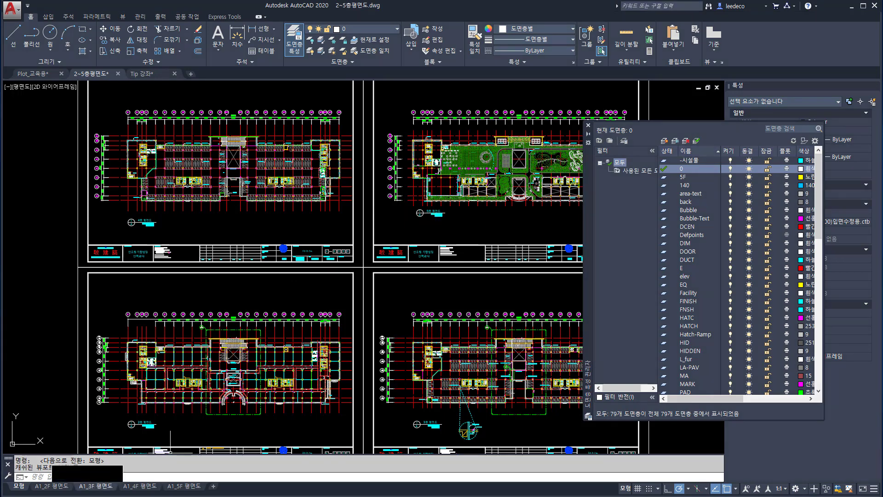
{"action": "left_click", "coordinate": [95, 486]}
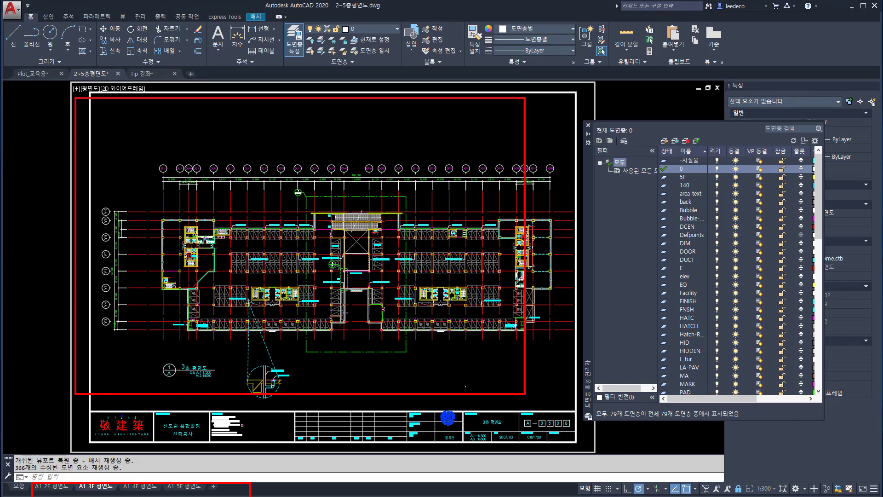
{"action": "left_click", "coordinate": [440, 371]}
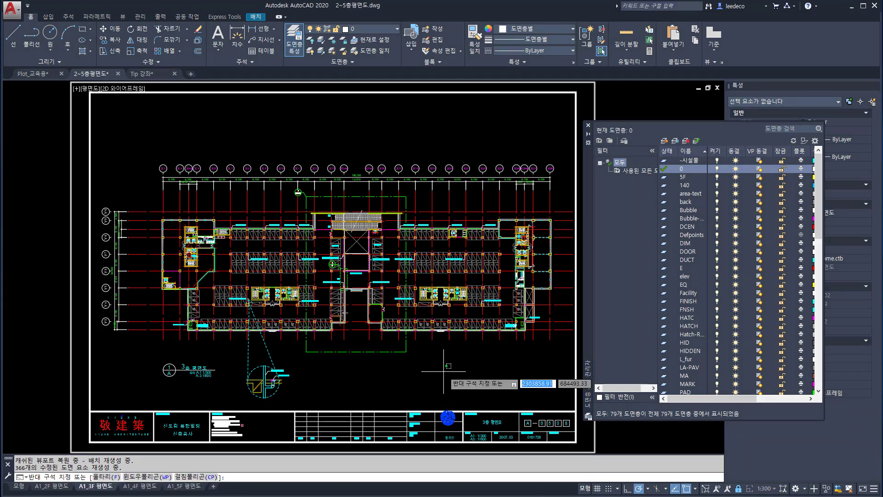
{"action": "left_click", "coordinate": [440, 370]}
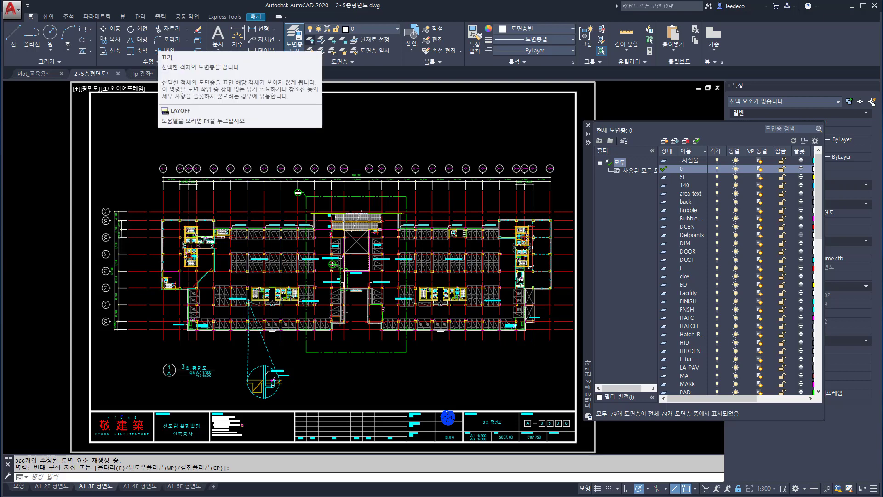
{"action": "left_click", "coordinate": [309, 40]}
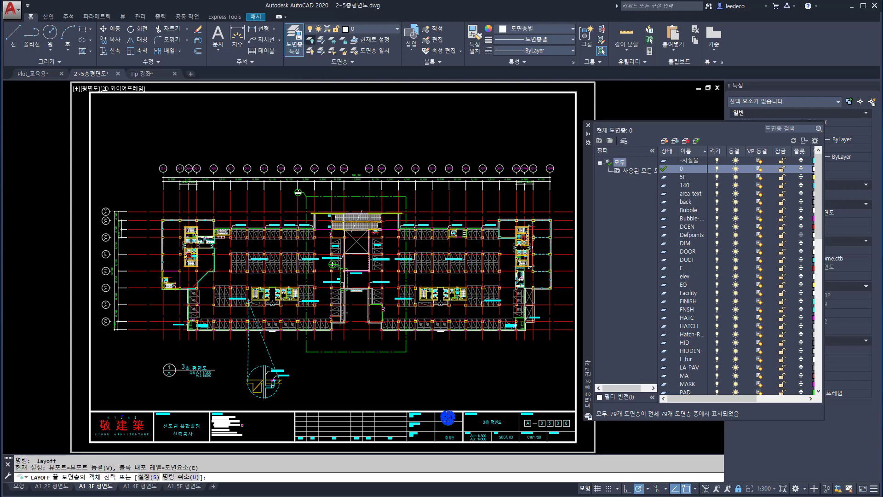
{"action": "key", "text": "Escape"}
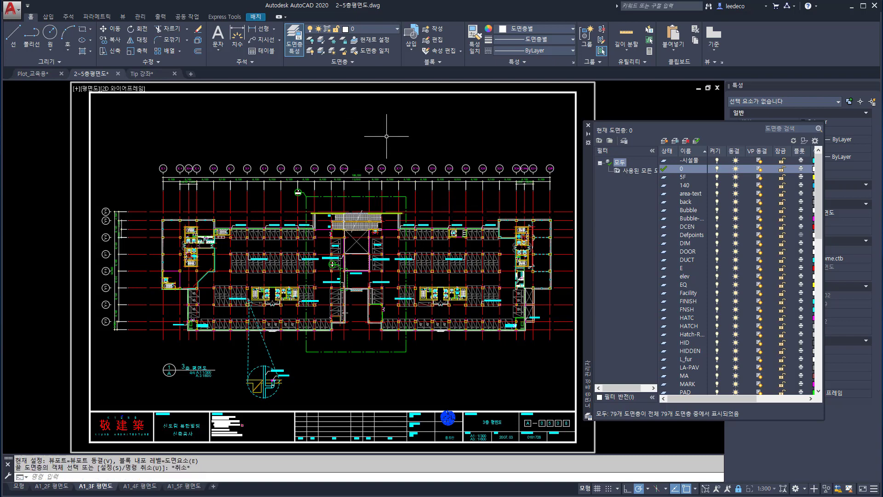
Step: Set the LAYOFF Viewports setting to Off and turn off the 축열 layer by picking a grid line in the A1_3F 평면도 layout
{"action": "type", "text": "LA"}
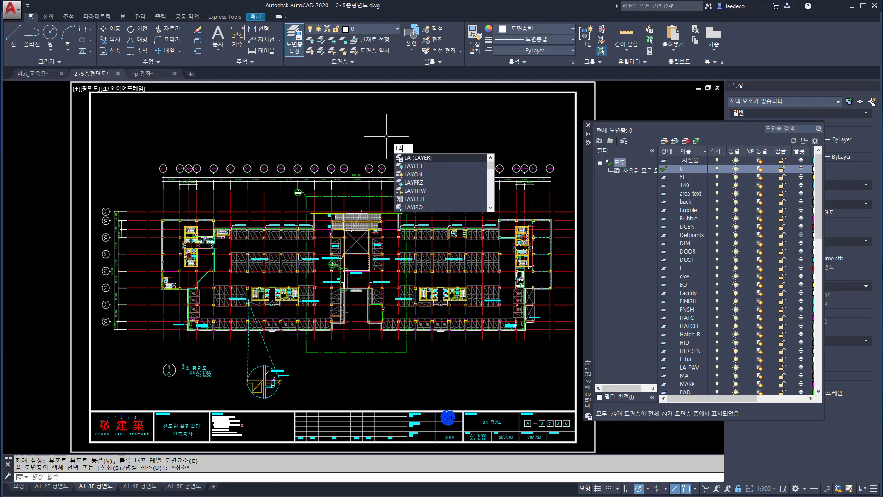
{"action": "type", "text": "YOFF"}
{"action": "key", "text": "Return"}
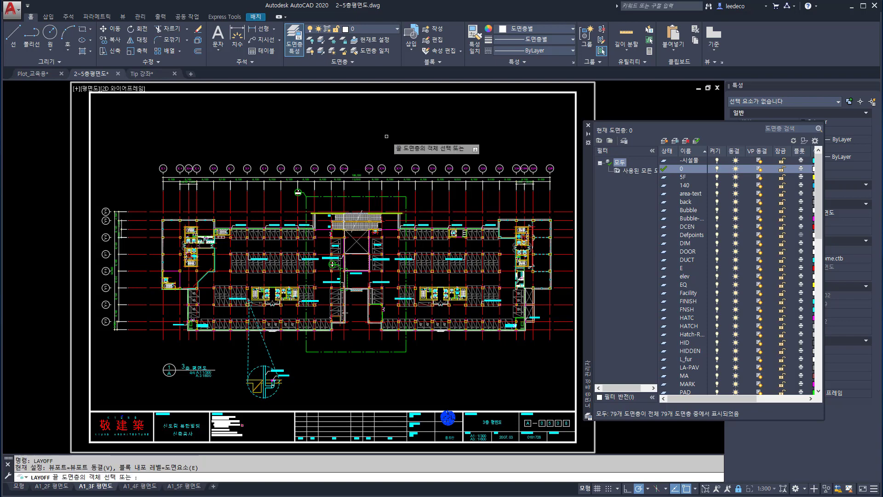
{"action": "type", "text": "s"}
{"action": "key", "text": "Return"}
{"action": "type", "text": "v"}
{"action": "key", "text": "Return"}
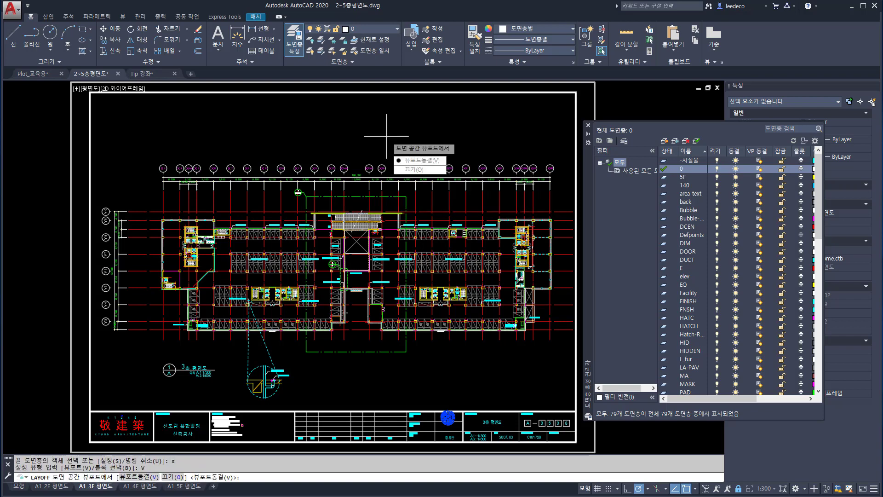
{"action": "type", "text": "o"}
{"action": "key", "text": "Return"}
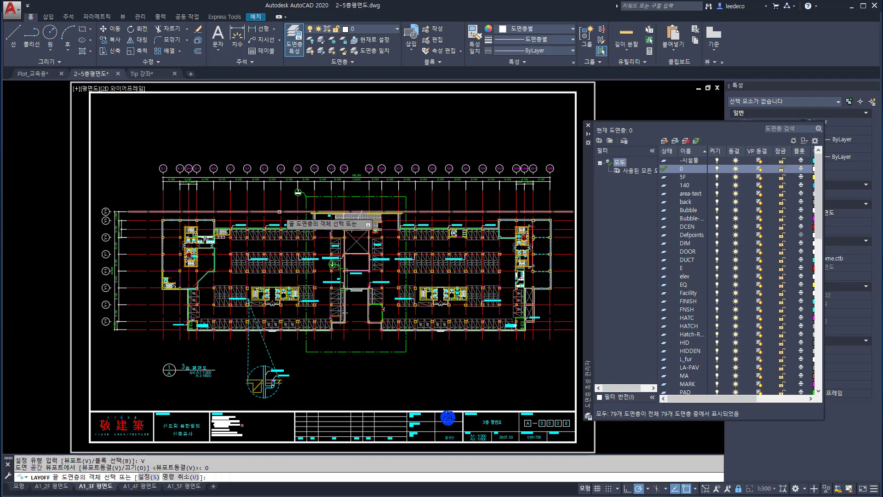
{"action": "left_click", "coordinate": [282, 204]}
Step: Compare the grid lines across the A1_5F, A1_4F and A1_3F 평면도 layouts, and return to A1_4F 평면도
{"action": "left_click", "coordinate": [184, 486]}
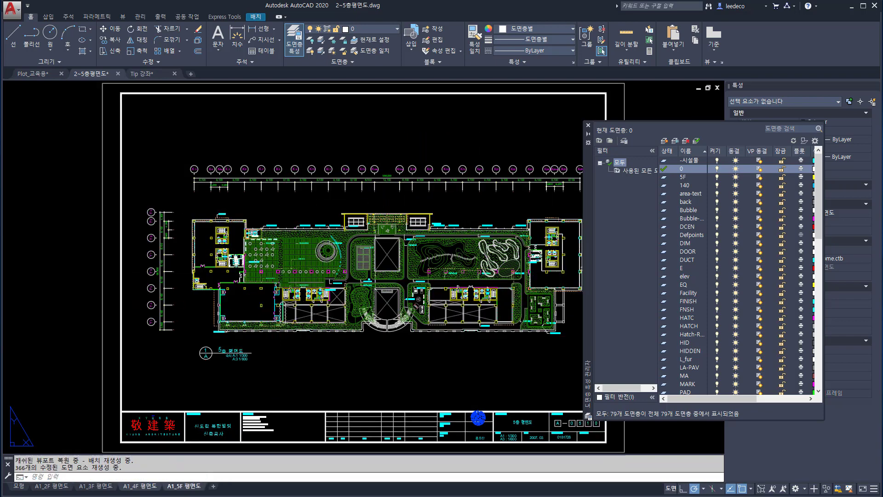
{"action": "left_click", "coordinate": [140, 486]}
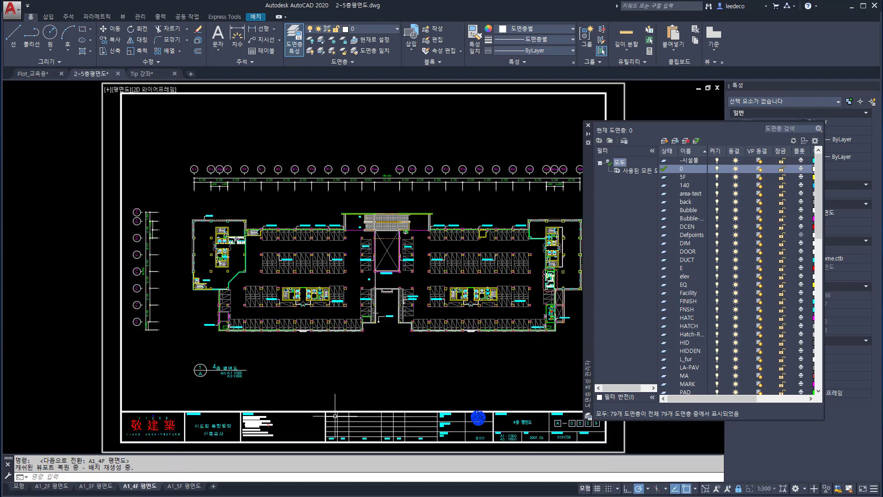
{"action": "left_click", "coordinate": [95, 486]}
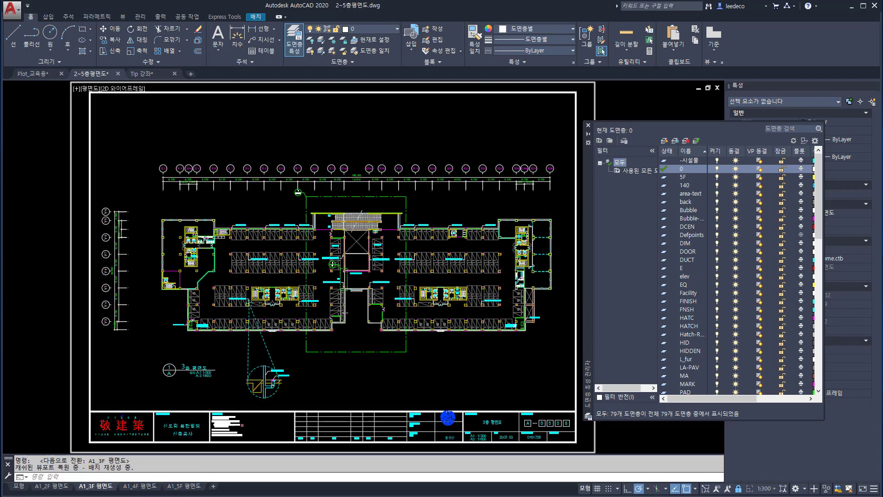
{"action": "left_click", "coordinate": [140, 486]}
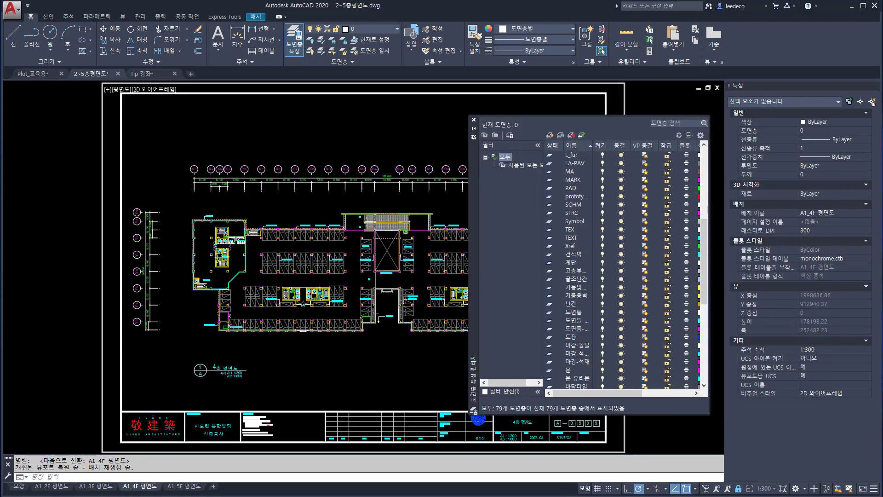
Step: Filter the layer list by 축* to isolate the 축열 layer
{"action": "left_click", "coordinate": [673, 123]}
{"action": "type", "text": "축*"}
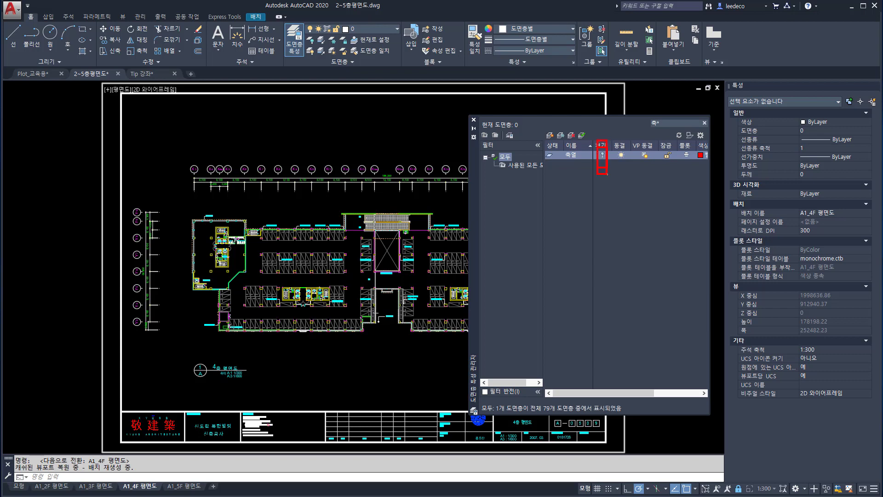
{"action": "key", "text": "Escape"}
{"action": "key", "text": "space"}
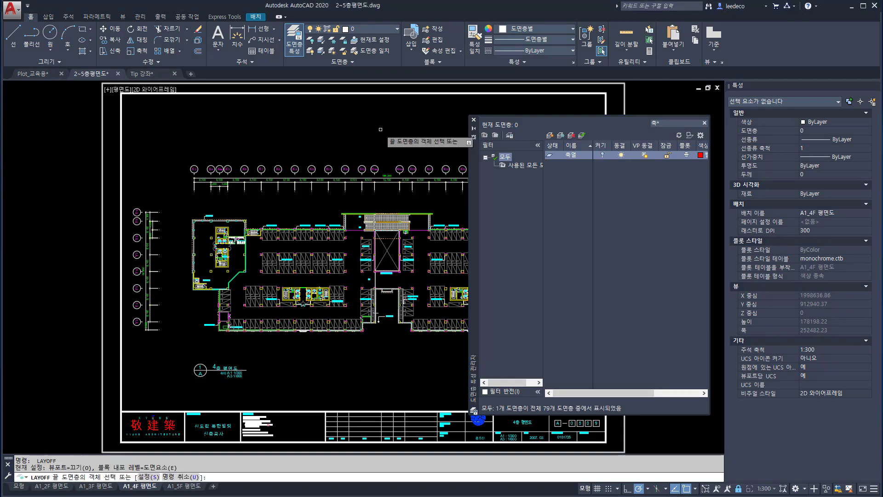
{"action": "left_click", "coordinate": [371, 129]}
{"action": "key", "text": "Escape"}
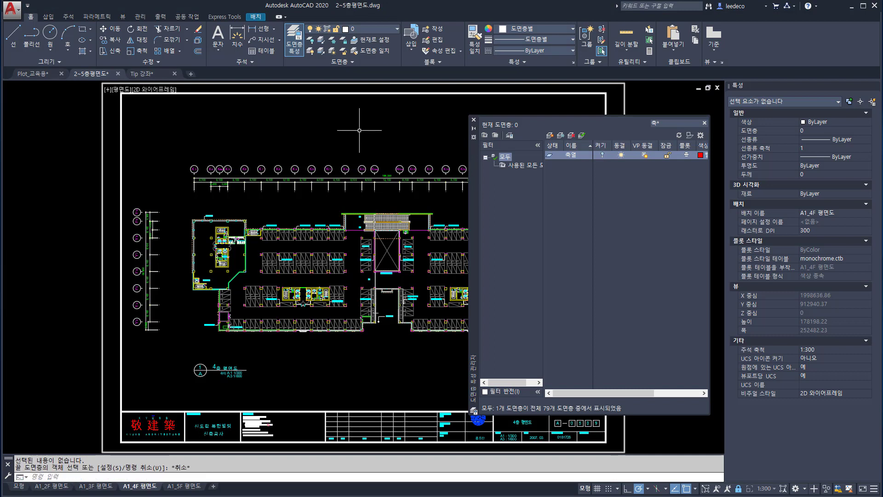
Step: Set the LAYOFF Viewports setting to Vpfreeze and end the command without picking an object
{"action": "type", "text": "LAYOFF"}
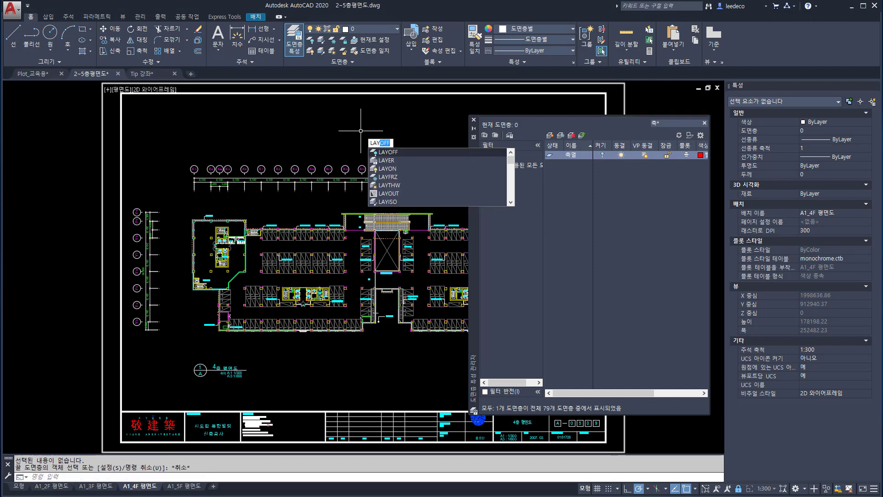
{"action": "key", "text": "Return"}
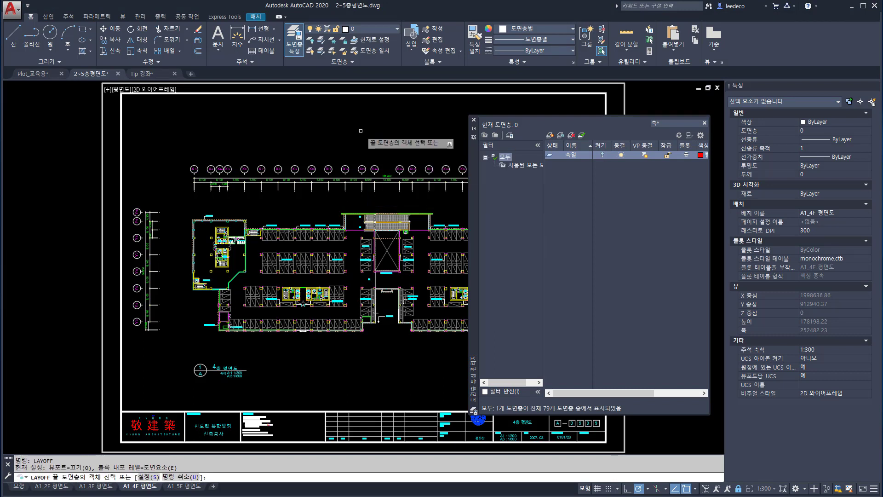
{"action": "type", "text": "s"}
{"action": "key", "text": "Return"}
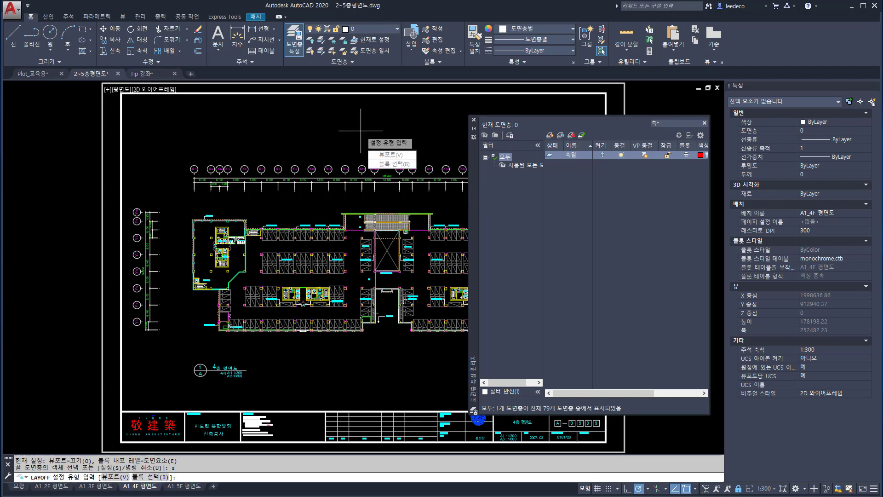
{"action": "key", "text": "Down"}
{"action": "key", "text": "Return"}
{"action": "key", "text": "Down"}
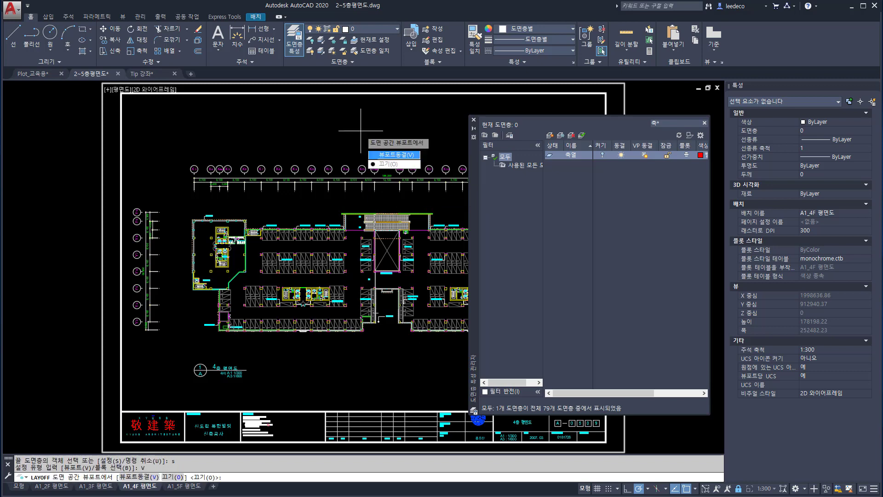
{"action": "key", "text": "Return"}
{"action": "key", "text": "Return"}
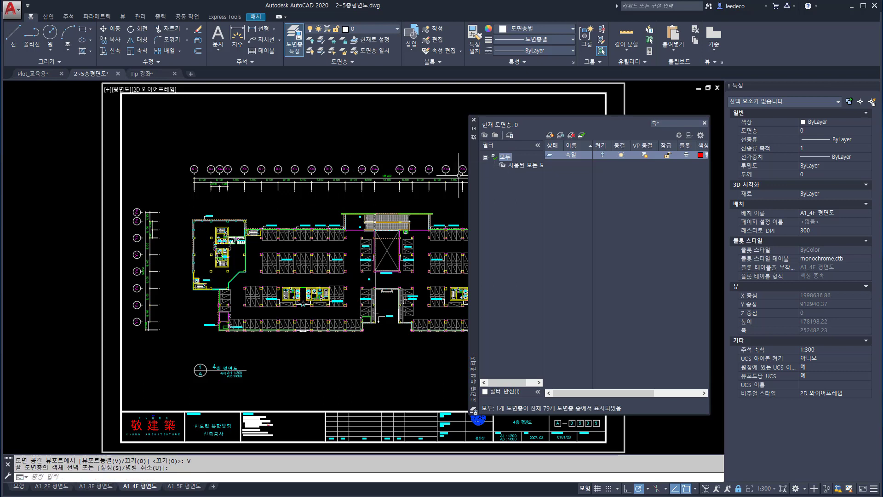
Step: Turn the 축열 layer back on and use LAYOFF to freeze it in the A1_4F viewport by picking a grid line
{"action": "left_click", "coordinate": [603, 155]}
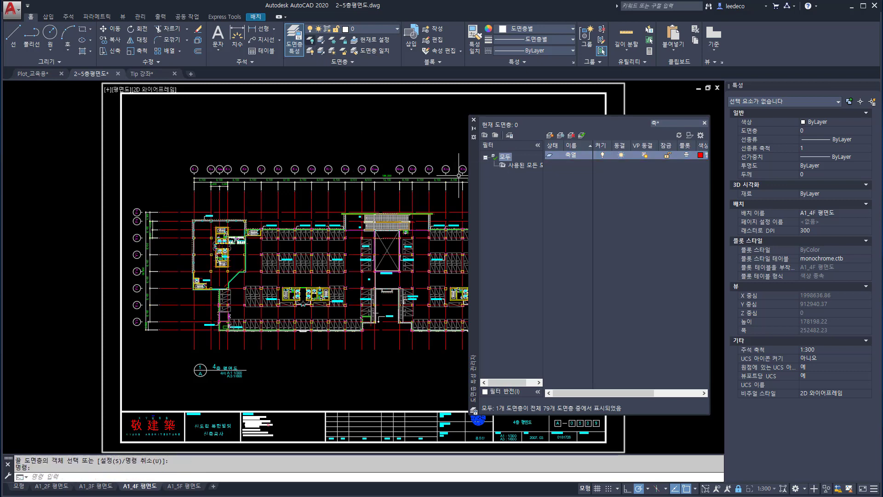
{"action": "left_click", "coordinate": [310, 40]}
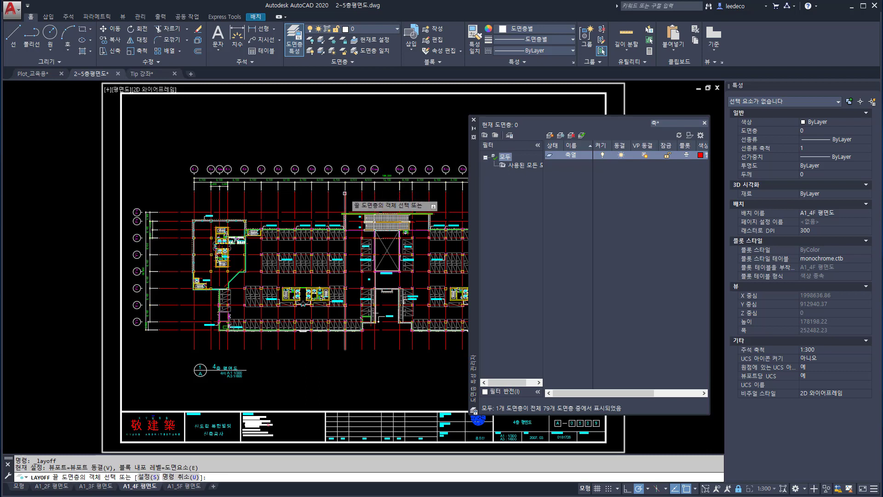
{"action": "left_click", "coordinate": [344, 194]}
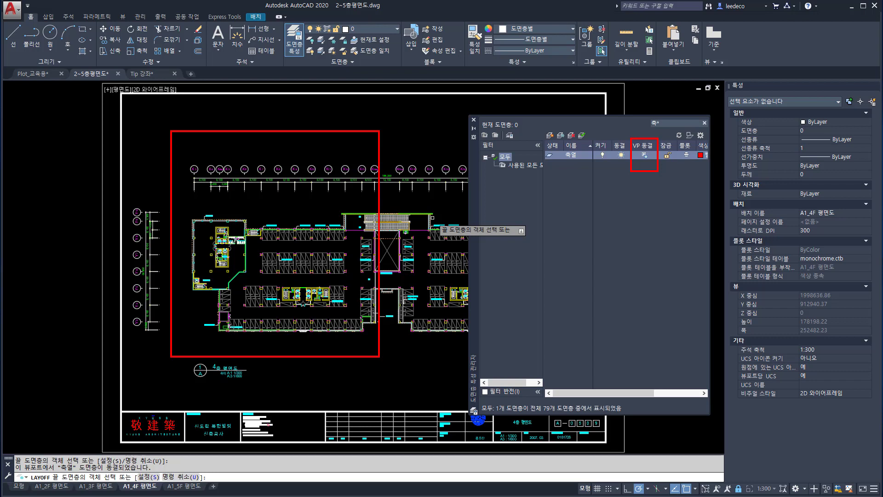
{"action": "left_click_drag", "start_coordinate": [33, 289], "coordinate": [65, 361]}
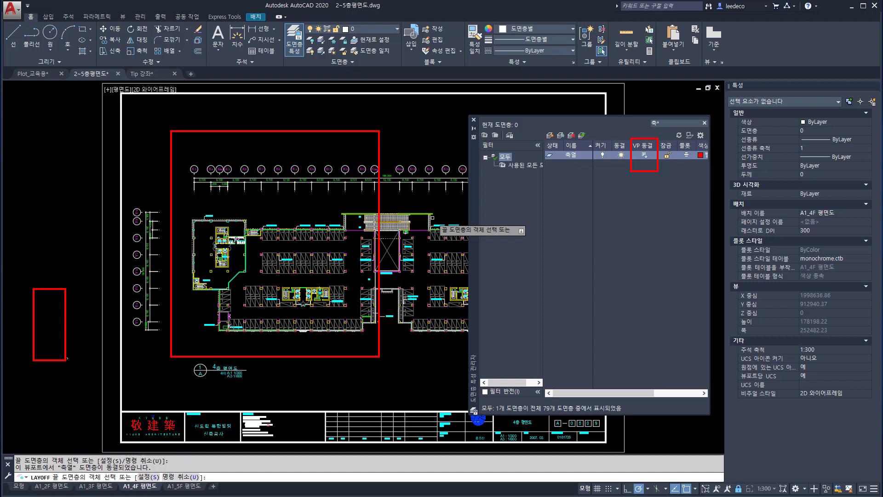
{"action": "key", "text": "Escape"}
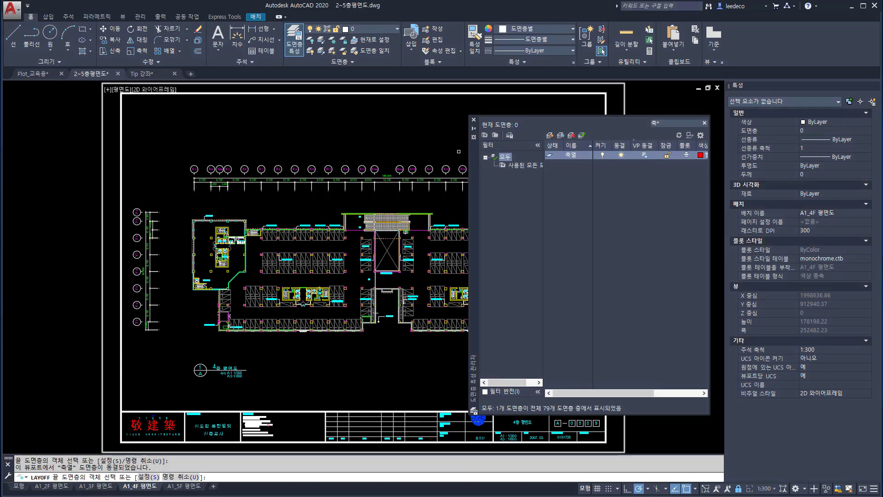
{"action": "left_click_drag", "start_coordinate": [659, 166], "coordinate": [656, 174]}
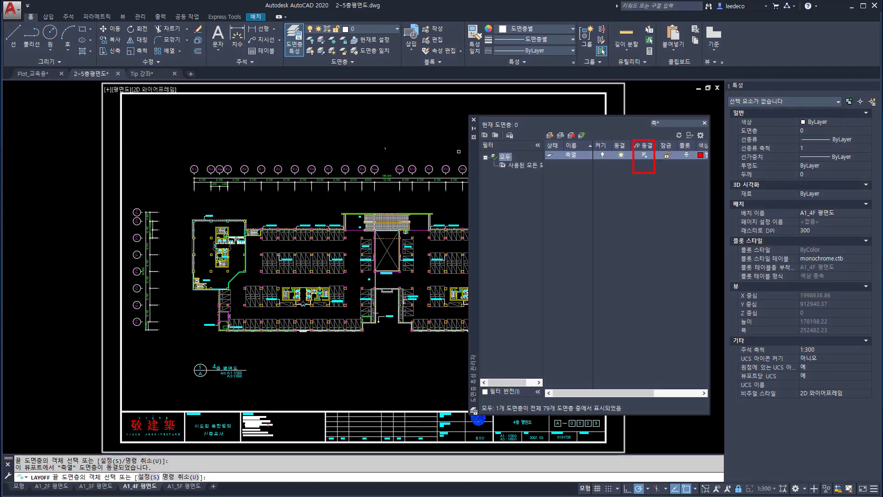
{"action": "key", "text": "Escape"}
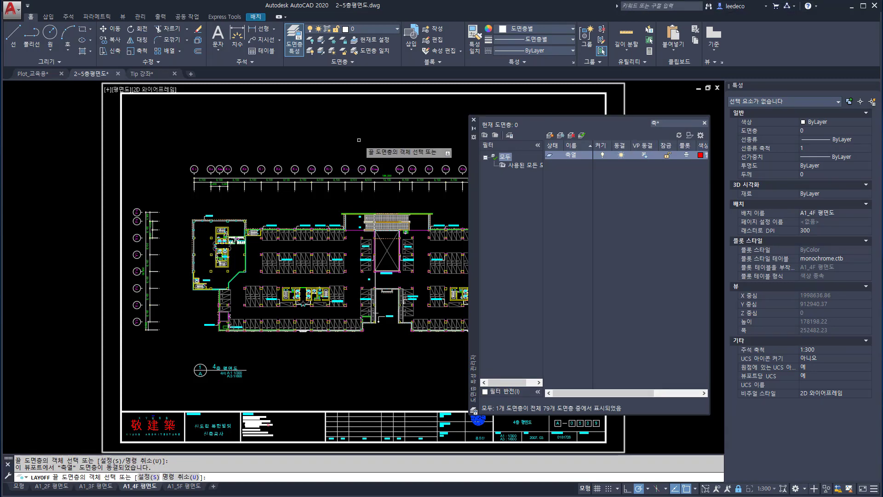
{"action": "key", "text": "Return"}
Step: Review the LAYOFF Viewports options, keeping Vpfreeze, and cancel the command
{"action": "type", "text": "LAY"}
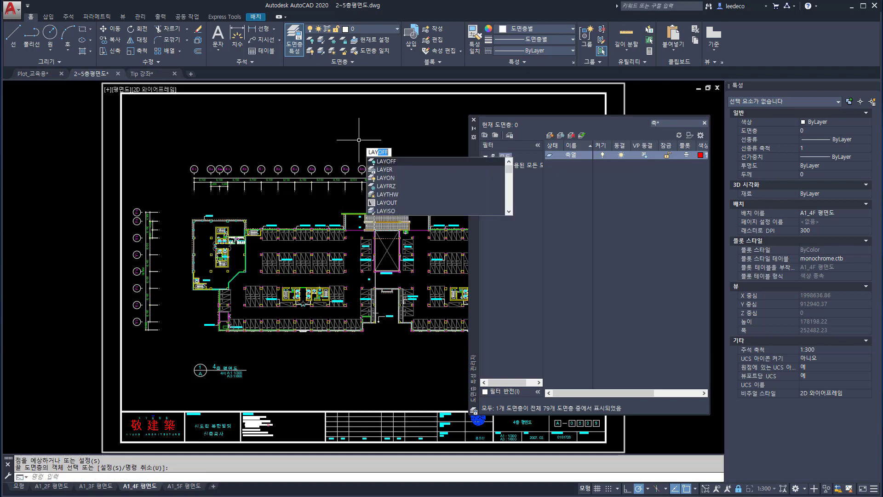
{"action": "type", "text": "OFF"}
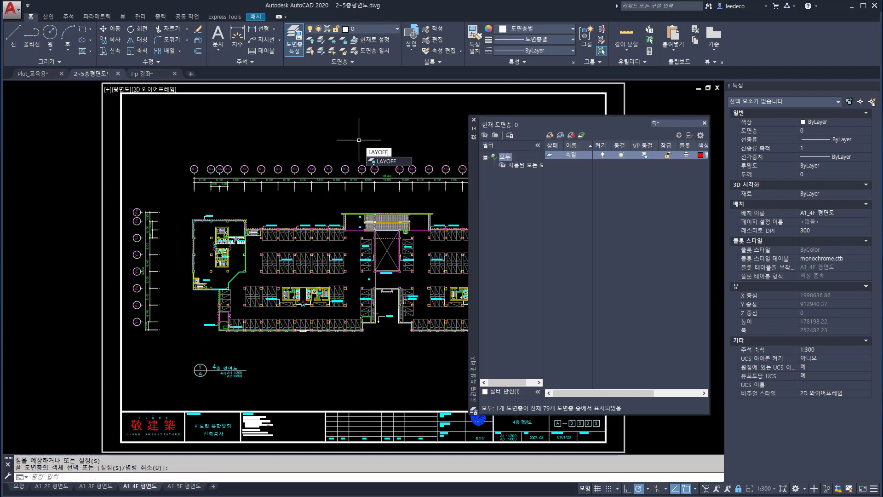
{"action": "key", "text": "Return"}
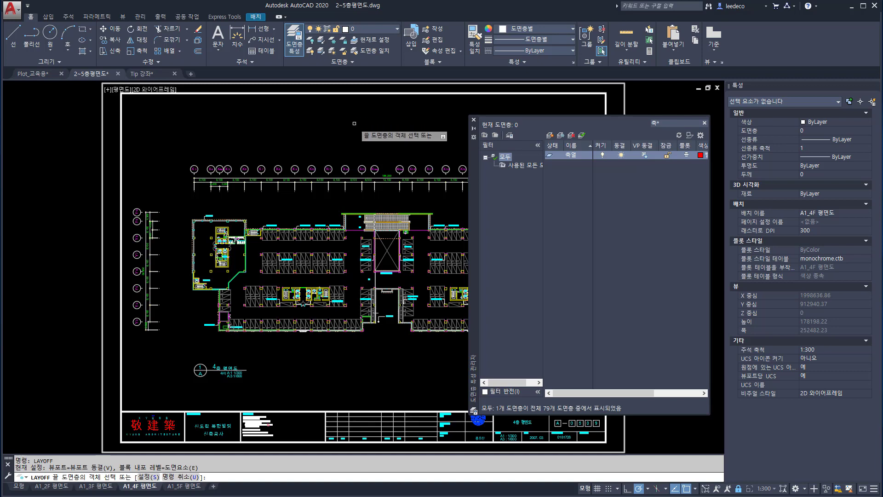
{"action": "type", "text": "s"}
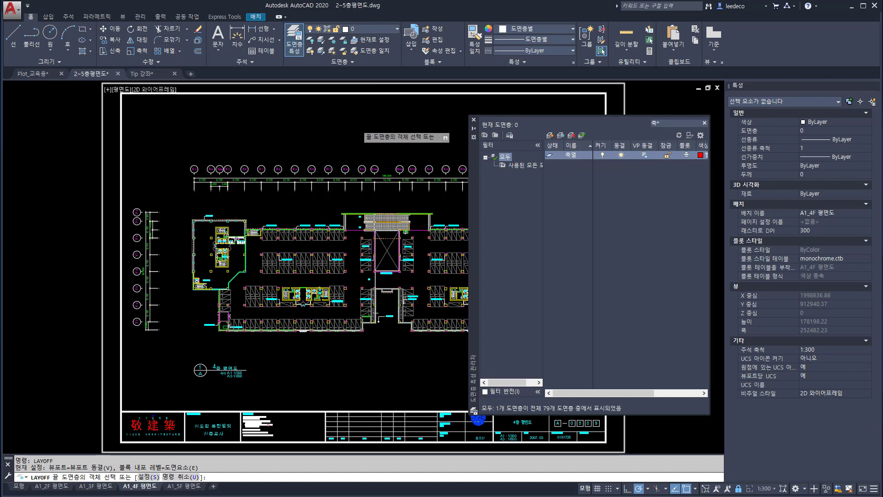
{"action": "key", "text": "Return"}
{"action": "left_click", "coordinate": [389, 149]}
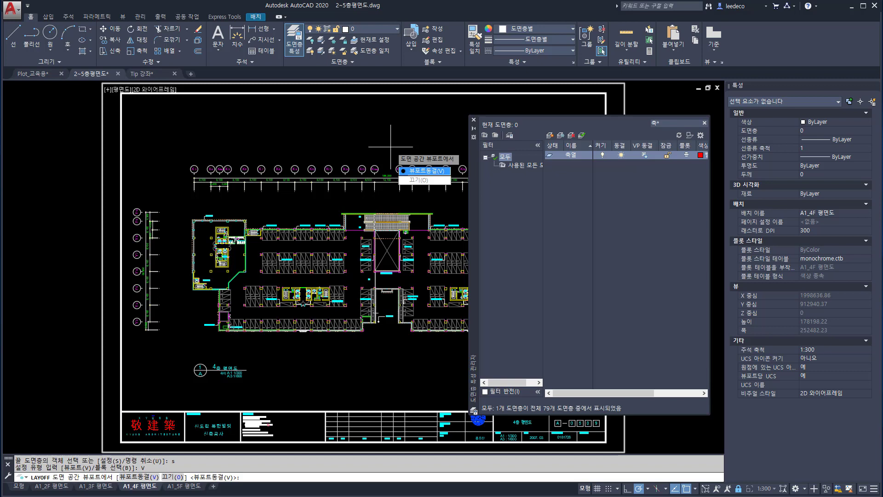
{"action": "key", "text": "Return"}
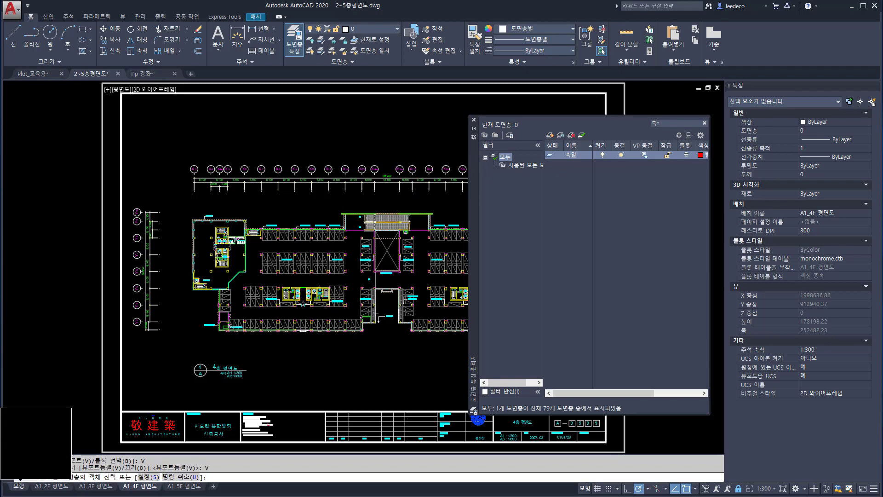
{"action": "key", "text": "Escape"}
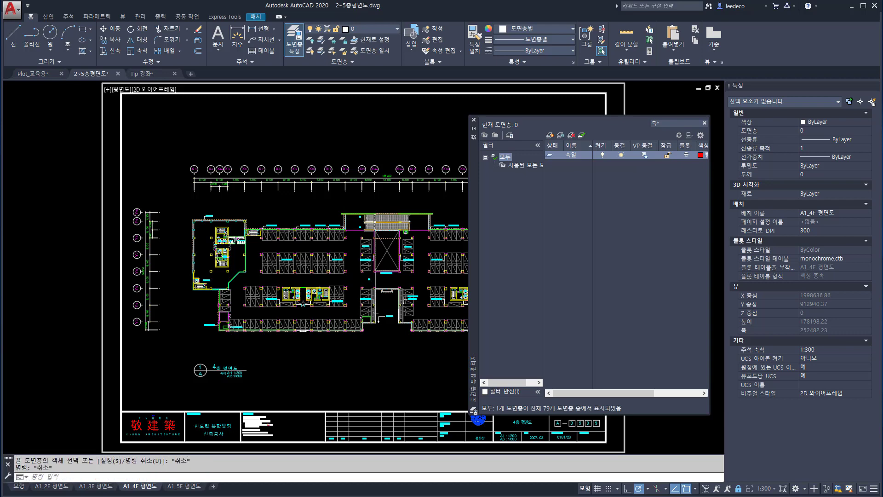
Step: Turn off the 축열 layer in model space with LAYOFF by picking a grid line
{"action": "left_click", "coordinate": [19, 486]}
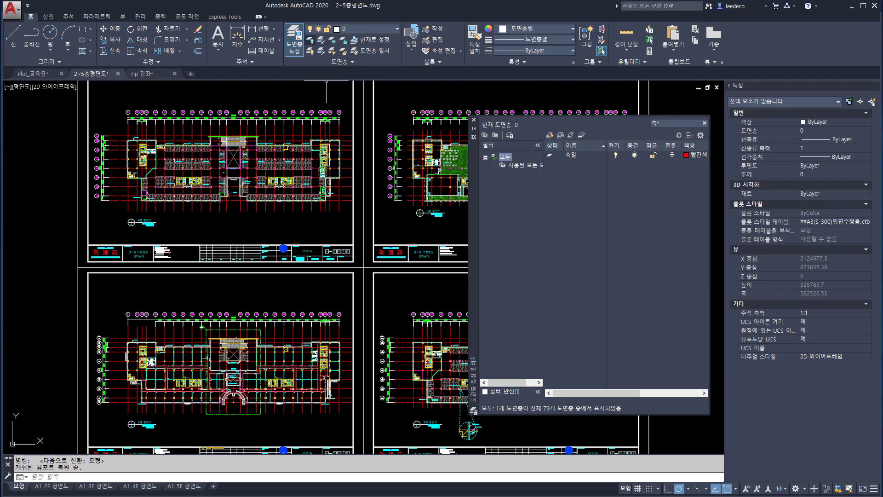
{"action": "left_click", "coordinate": [310, 40]}
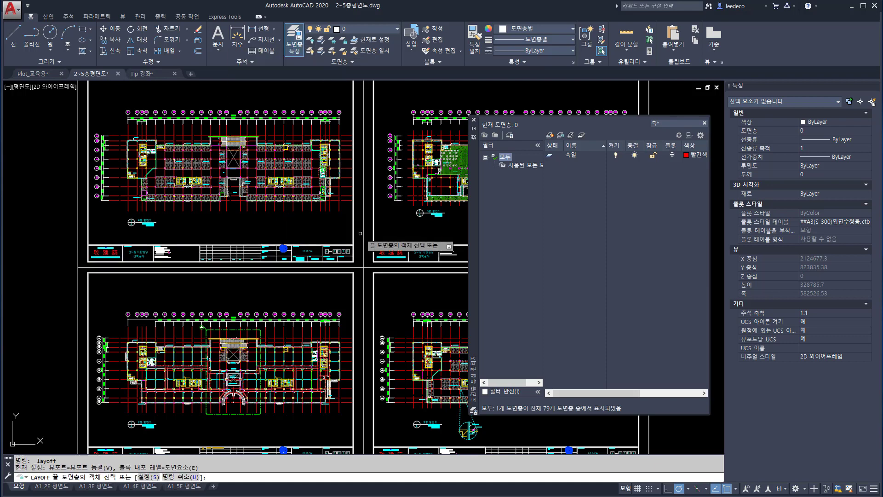
{"action": "left_click", "coordinate": [341, 206]}
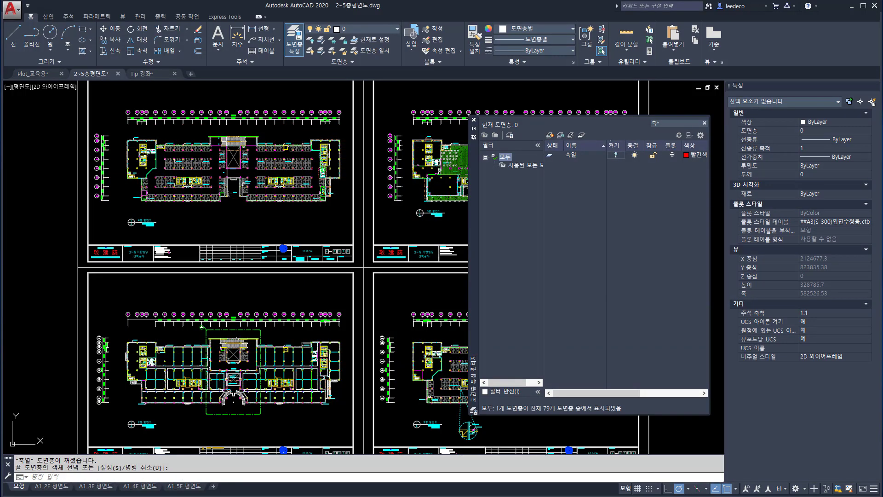
{"action": "left_click_drag", "start_coordinate": [611, 139], "coordinate": [626, 175]}
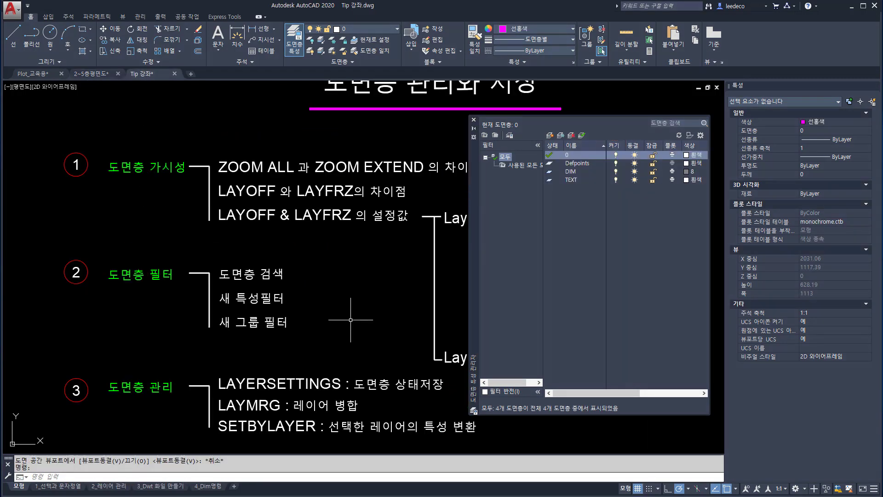
{"action": "left_click_drag", "start_coordinate": [201, 179], "coordinate": [417, 209]}
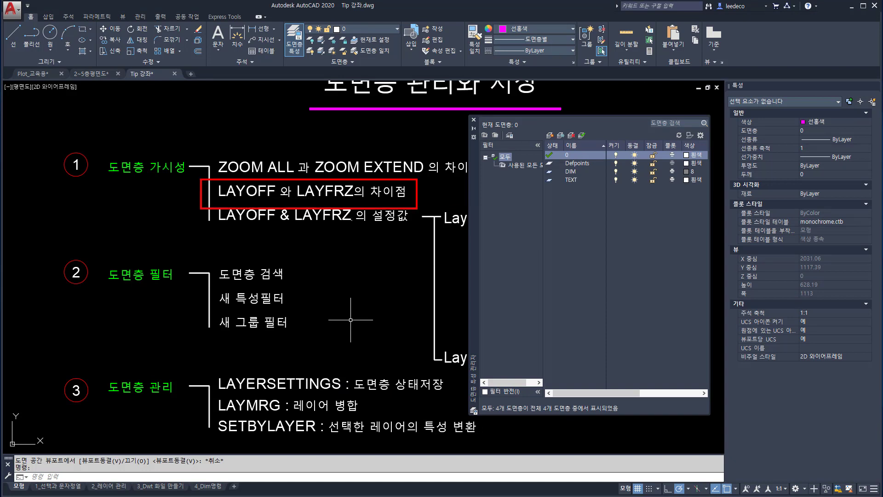
Step: Move the Layer Properties Manager off the LayOff and LayFrz outline, and view LAYFRZ's current settings without freezing anything
{"action": "key", "text": "Escape"}
{"action": "left_click_drag", "start_coordinate": [472, 184], "coordinate": [134, 175]}
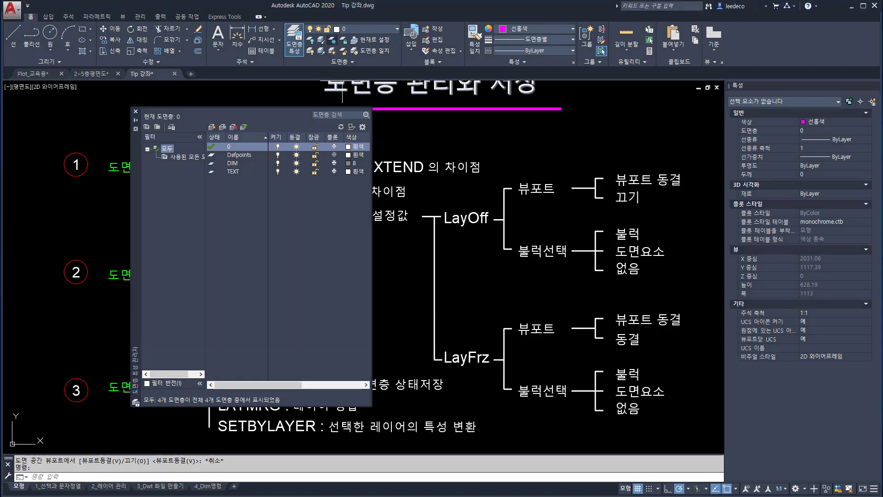
{"action": "left_click", "coordinate": [332, 40]}
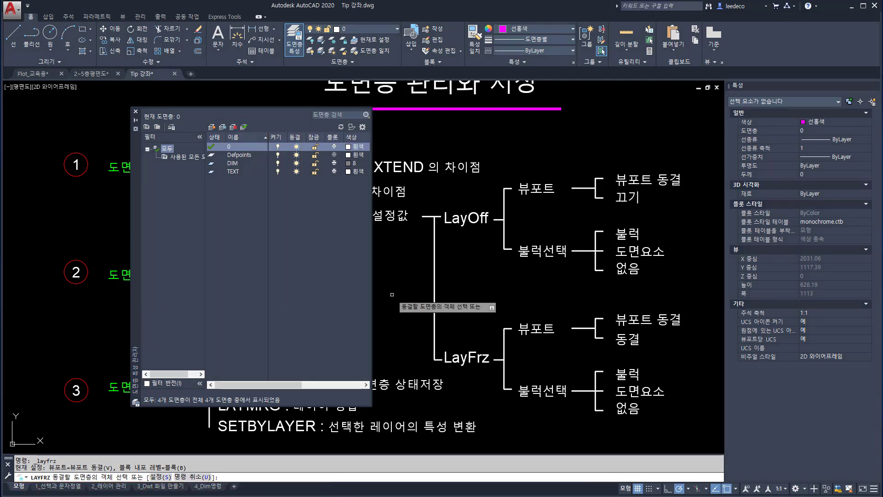
{"action": "key", "text": "Escape"}
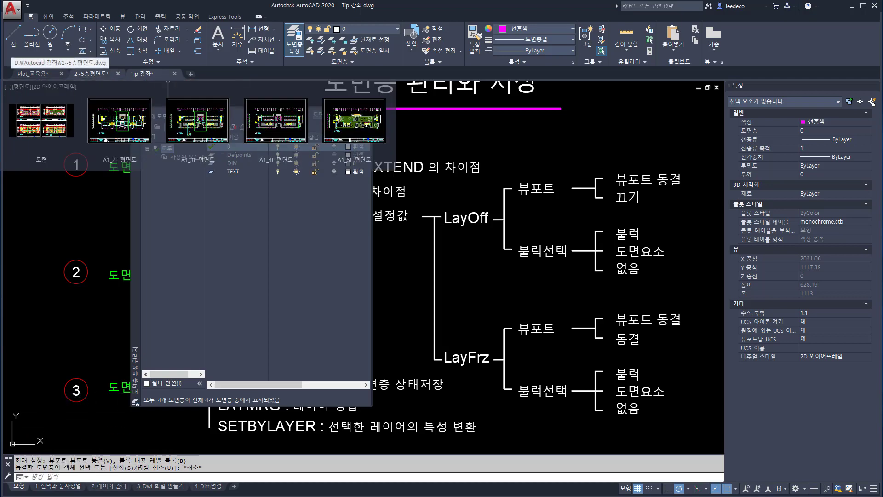
Step: Switch to the Plot_교육용 drawing and return its A4 layout from the viewport to paper space
{"action": "mouse_move", "coordinate": [33, 73]}
{"action": "left_click", "coordinate": [119, 97]}
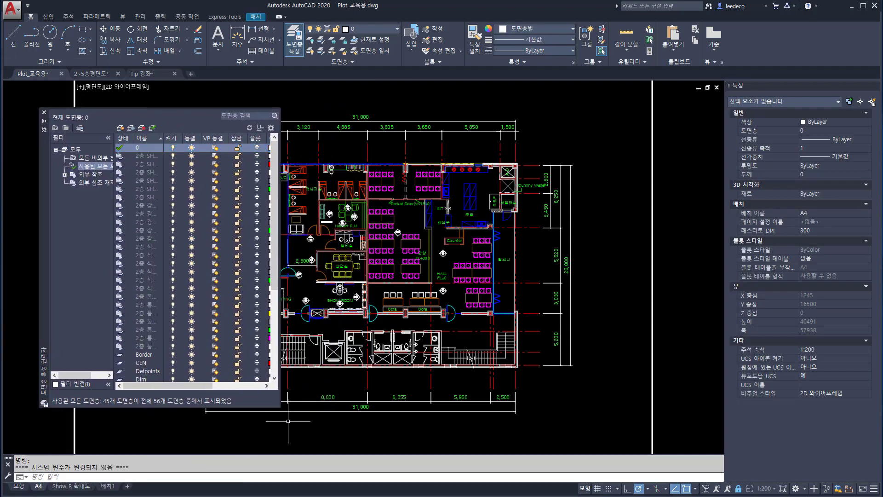
{"action": "left_click", "coordinate": [296, 423]}
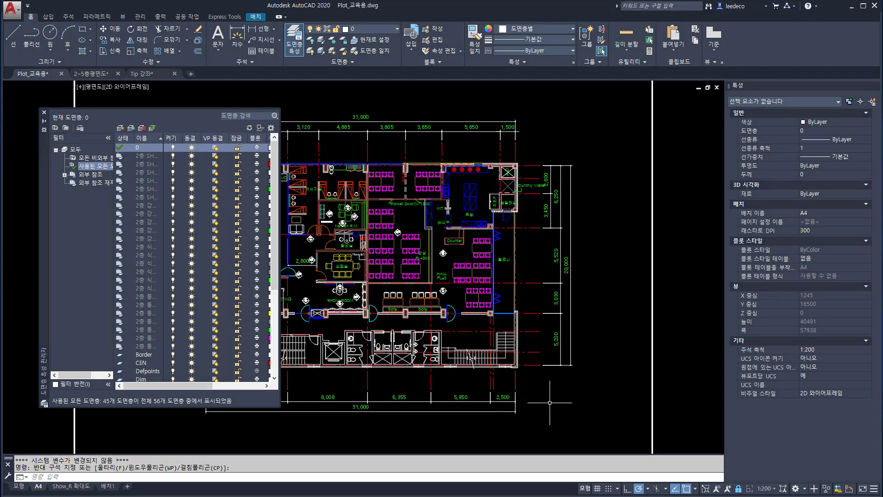
{"action": "left_click", "coordinate": [580, 389]}
{"action": "left_click", "coordinate": [580, 389]}
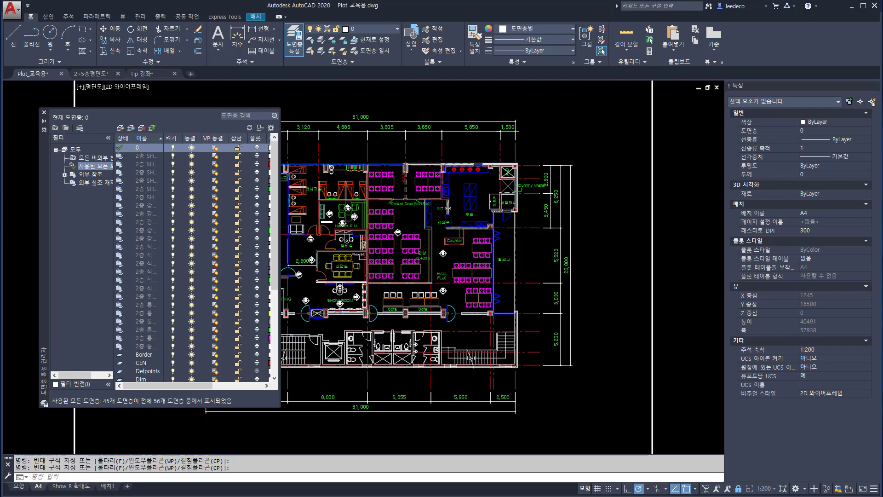
{"action": "type", "text": "PS"}
{"action": "key", "text": "Return"}
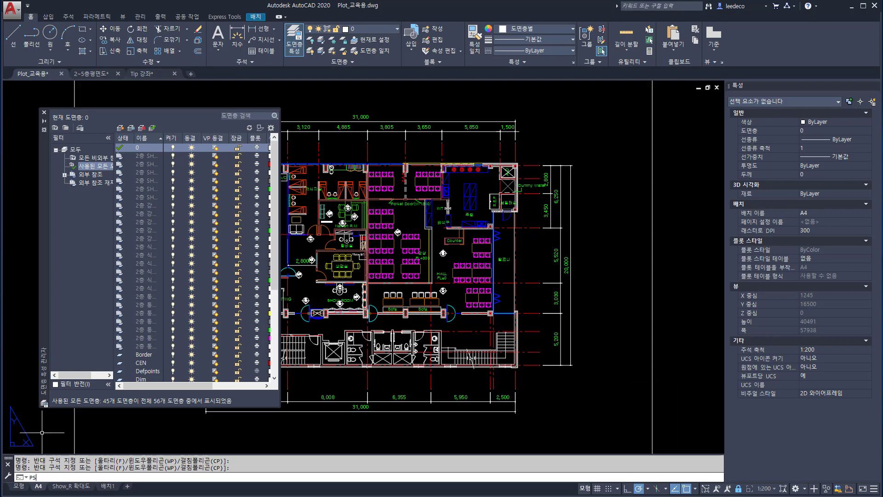
{"action": "left_click", "coordinate": [51, 410]}
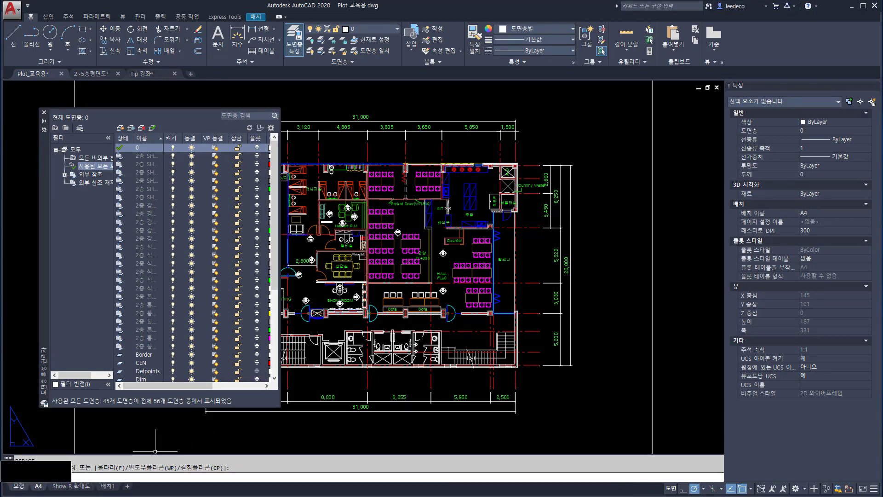
Step: Open the 배치1 layout after viewing model space, and erase its existing viewport from paper space
{"action": "left_click", "coordinate": [19, 486]}
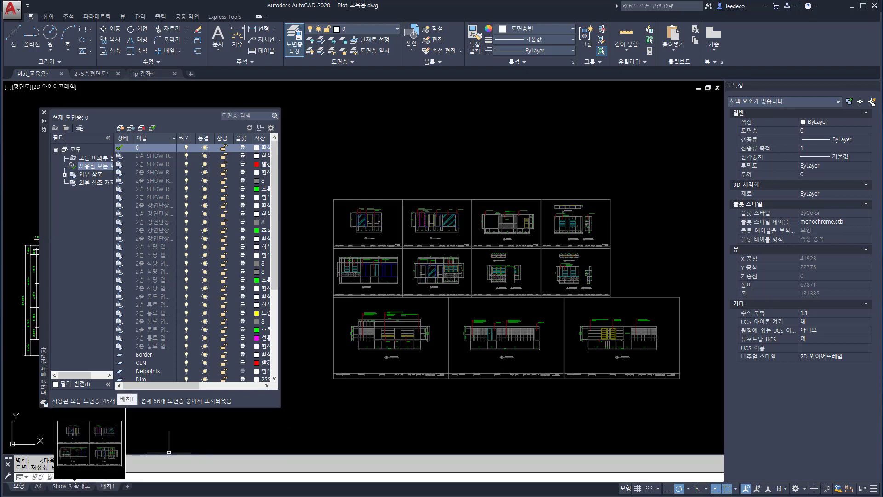
{"action": "left_click", "coordinate": [108, 486]}
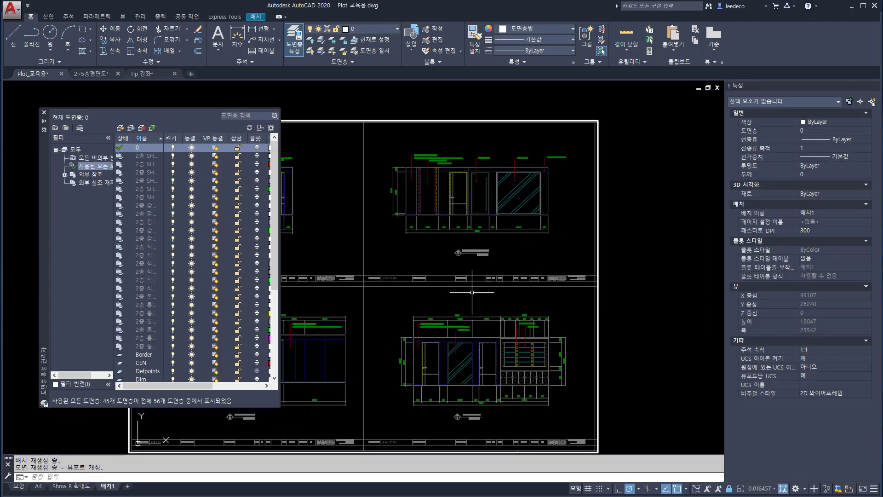
{"action": "scroll", "coordinate": [473, 297], "scroll_direction": "down", "scroll_amount": 2}
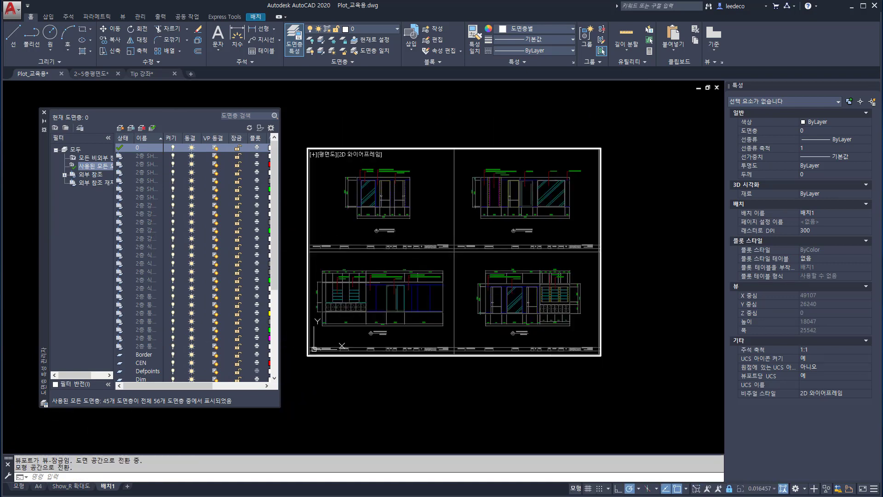
{"action": "double_click", "coordinate": [583, 381]}
{"action": "left_click", "coordinate": [677, 391]}
{"action": "left_click", "coordinate": [552, 326]}
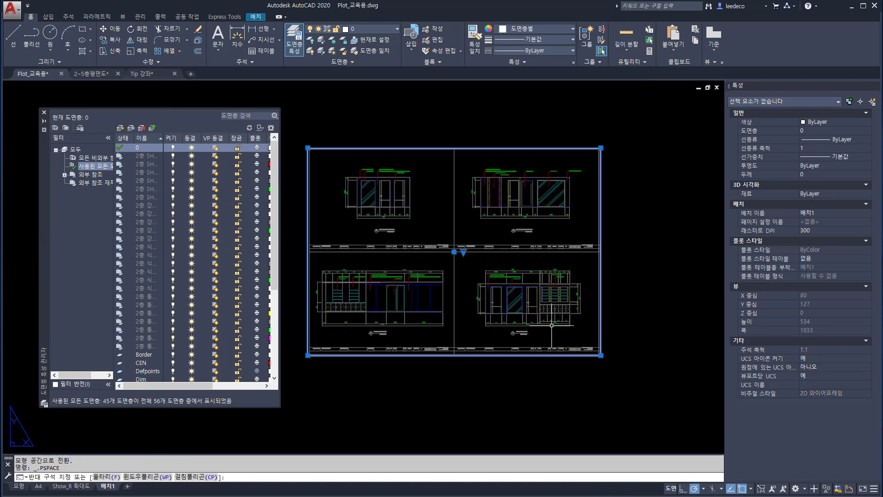
{"action": "type", "text": "e"}
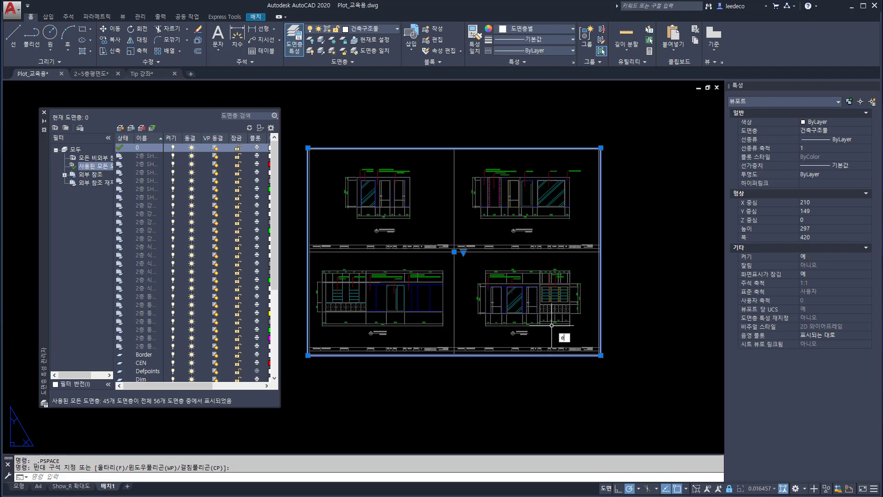
{"action": "key", "text": "Return"}
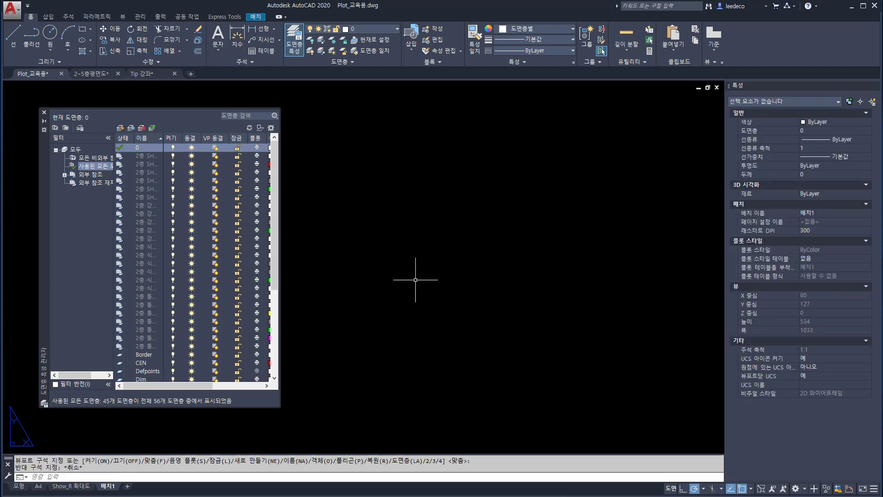
Step: Create two rectangular viewports side by side on the empty 배치1 layout with MVIEW
{"action": "key", "text": "Return"}
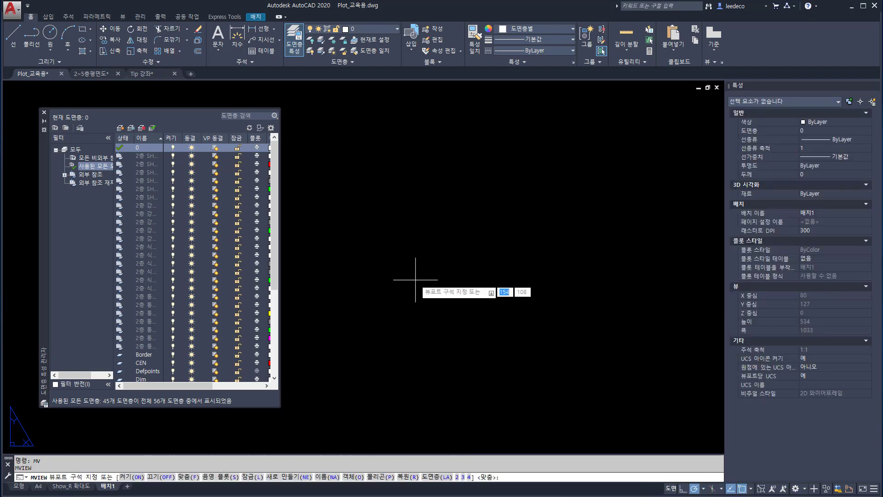
{"action": "left_click", "coordinate": [314, 337]}
{"action": "left_click", "coordinate": [457, 159]}
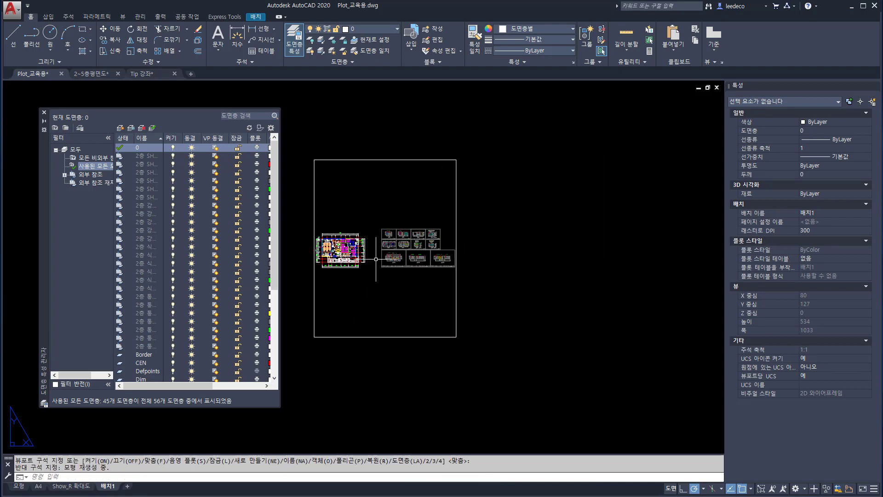
{"action": "key", "text": "Return"}
{"action": "left_click", "coordinate": [523, 332]}
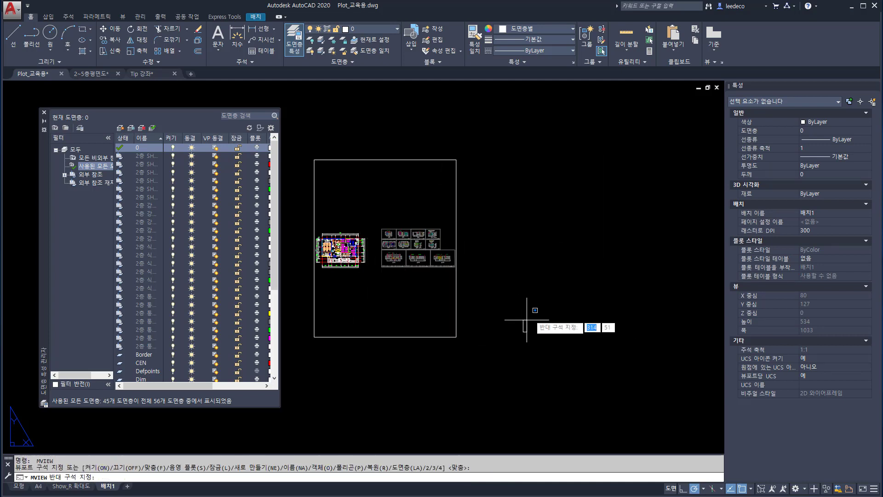
{"action": "left_click", "coordinate": [677, 145]}
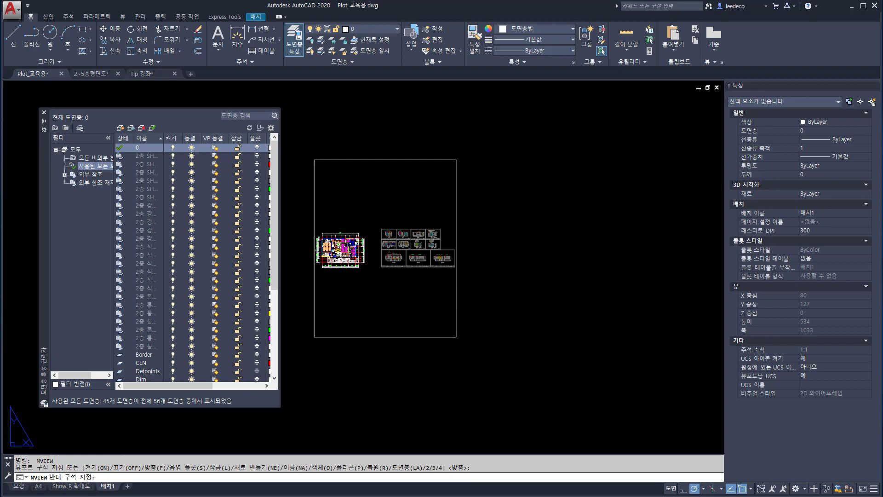
Step: Activate each new viewport in turn and enlarge the floor plan inside it
{"action": "double_click", "coordinate": [397, 316]}
{"action": "left_click", "coordinate": [581, 297]}
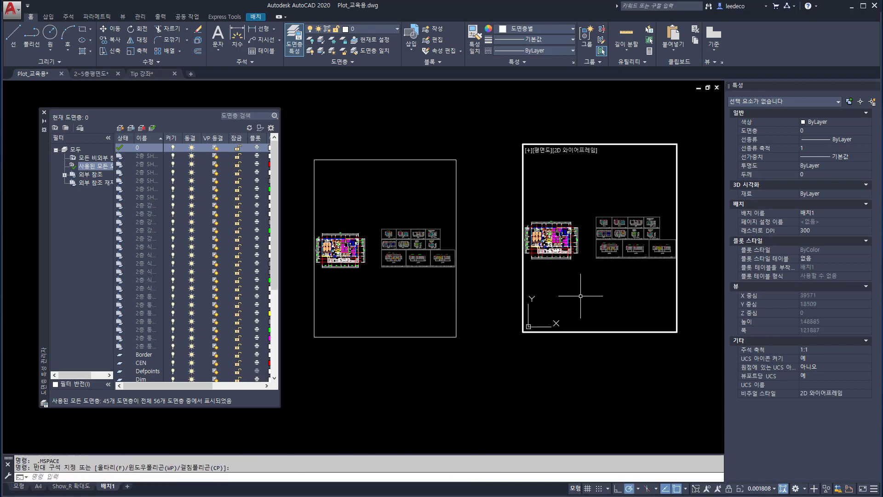
{"action": "left_click", "coordinate": [398, 292]}
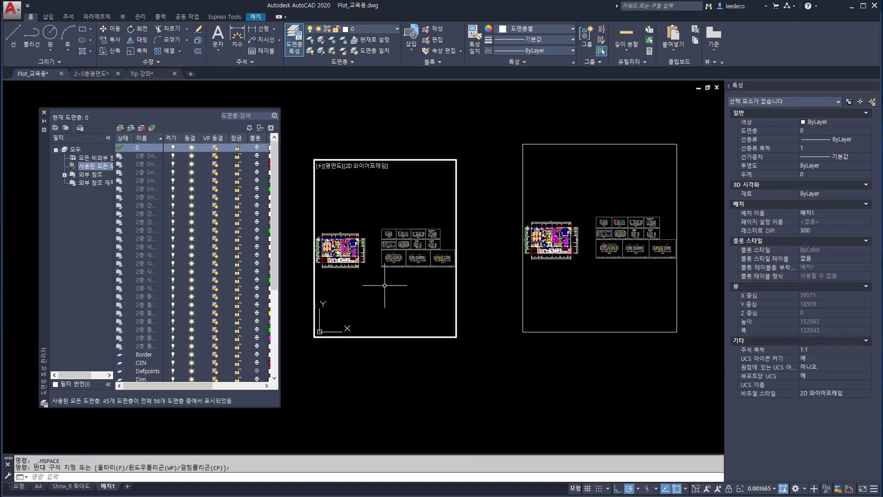
{"action": "middle_click_drag", "start_coordinate": [394, 288], "coordinate": [416, 285]}
{"action": "scroll", "coordinate": [383, 259], "scroll_direction": "up", "scroll_amount": 5}
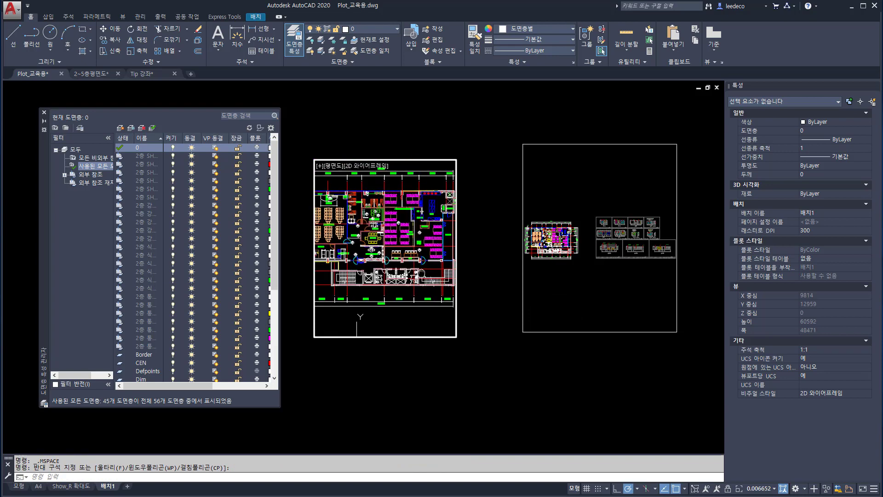
{"action": "left_click", "coordinate": [600, 283]}
{"action": "middle_click_drag", "start_coordinate": [582, 286], "coordinate": [619, 286]}
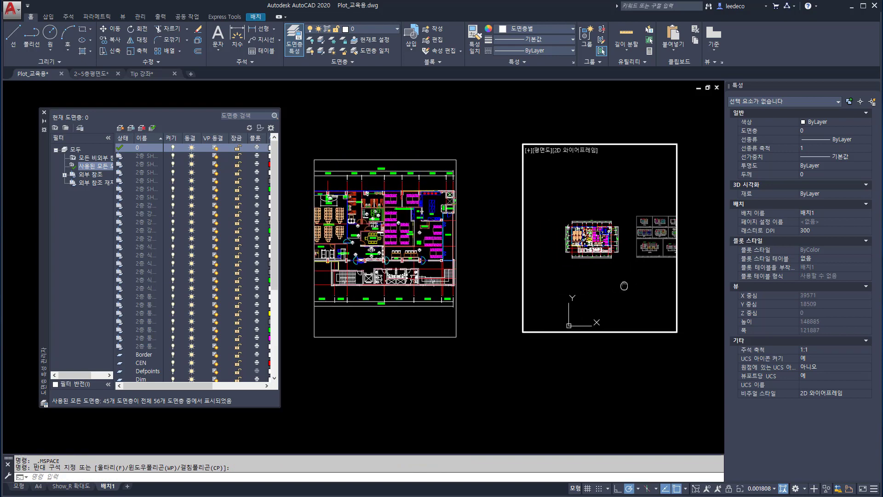
{"action": "scroll", "coordinate": [576, 238], "scroll_direction": "up", "scroll_amount": 4}
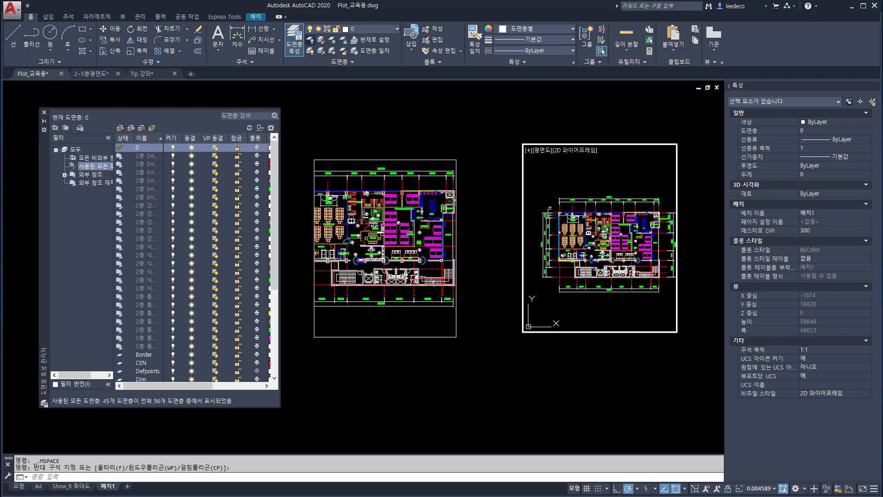
{"action": "left_click", "coordinate": [332, 40]}
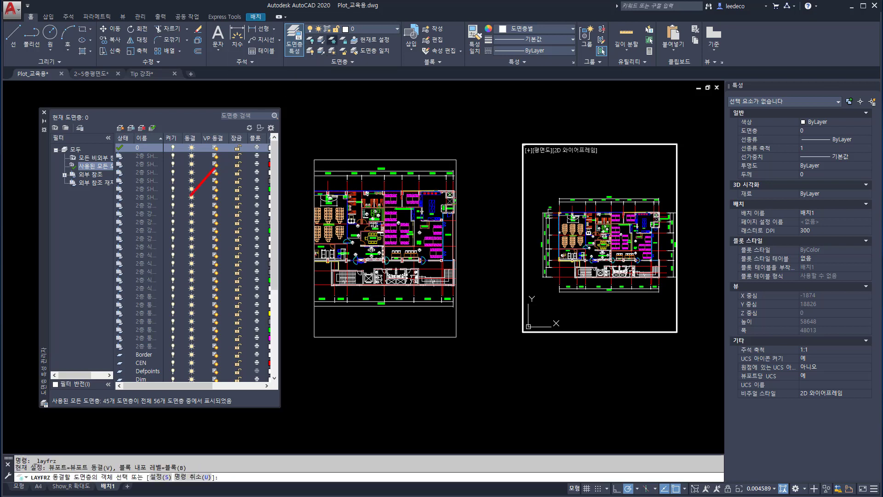
{"action": "left_click_drag", "start_coordinate": [215, 169], "coordinate": [307, 69]}
{"action": "mouse_move", "coordinate": [260, 100]}
{"action": "left_mouse_down"}
{"action": "mouse_move", "coordinate": [273, 90]}
{"action": "mouse_move", "coordinate": [288, 115]}
{"action": "left_mouse_up"}
{"action": "key", "text": "Escape"}
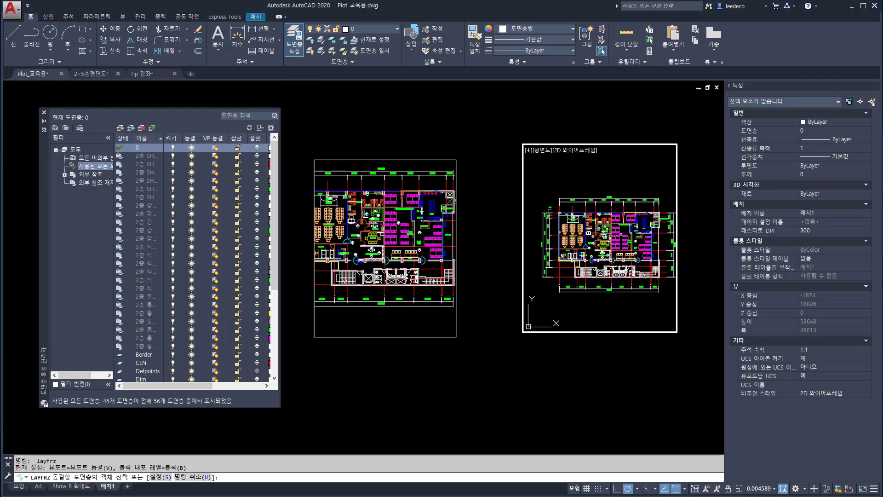
{"action": "key", "text": "Escape"}
Step: Keep LAYOFF's Viewports setting at Vpfreeze and freeze the Dim layer in the left viewport by picking a dimension
{"action": "left_click", "coordinate": [396, 321]}
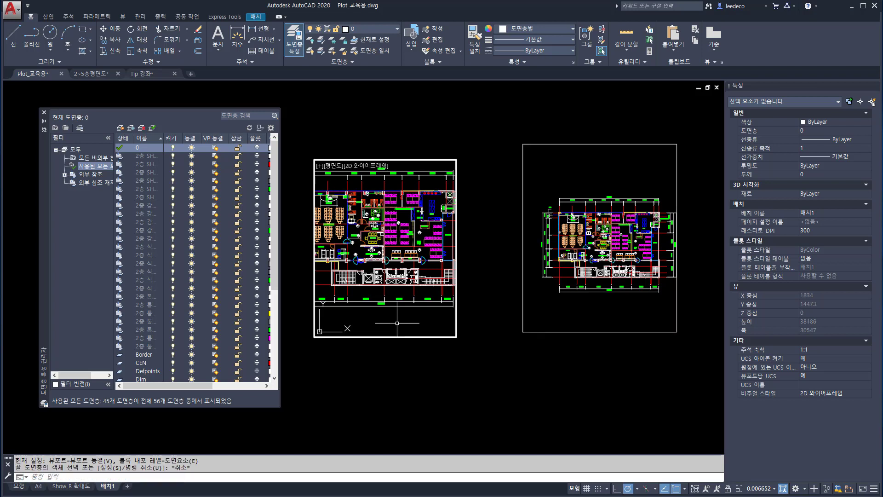
{"action": "left_click", "coordinate": [310, 40]}
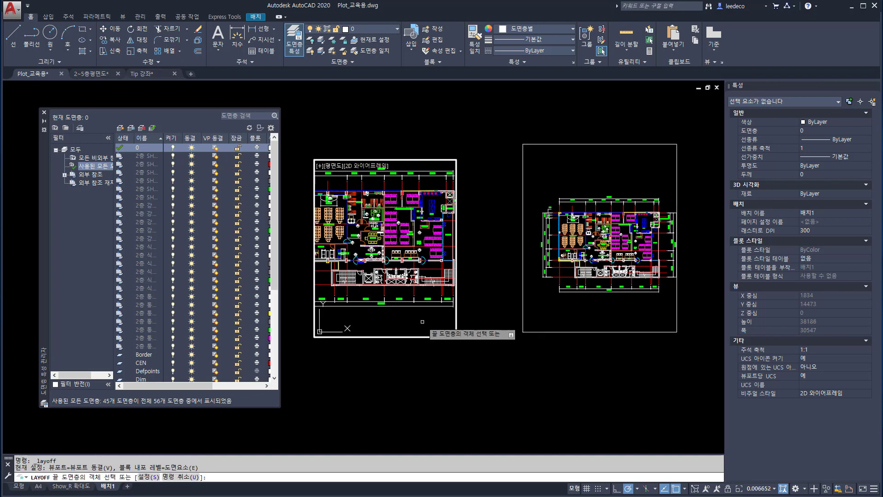
{"action": "type", "text": "s"}
{"action": "key", "text": "Return"}
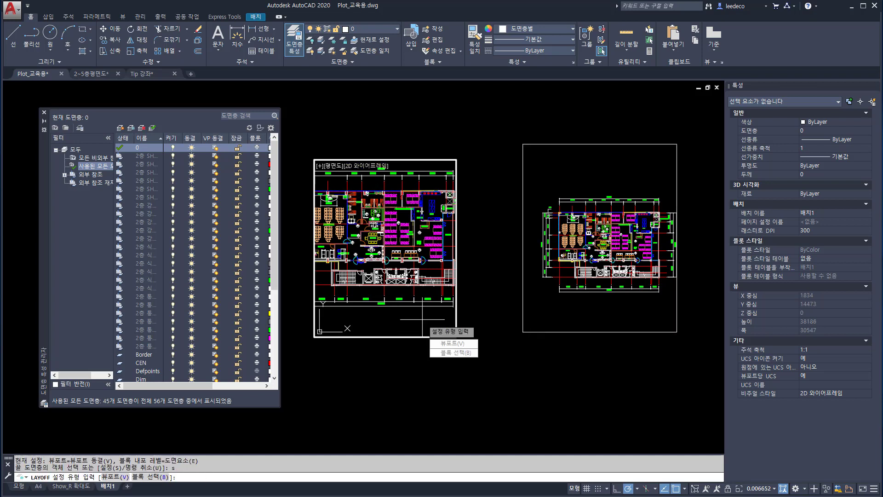
{"action": "left_click", "coordinate": [453, 343]}
{"action": "key", "text": "Return"}
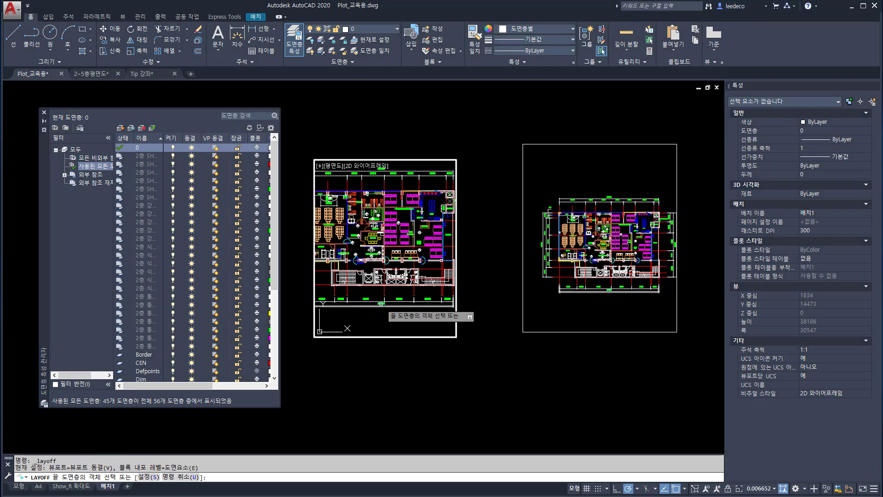
{"action": "left_click", "coordinate": [384, 304]}
{"action": "key", "text": "Return"}
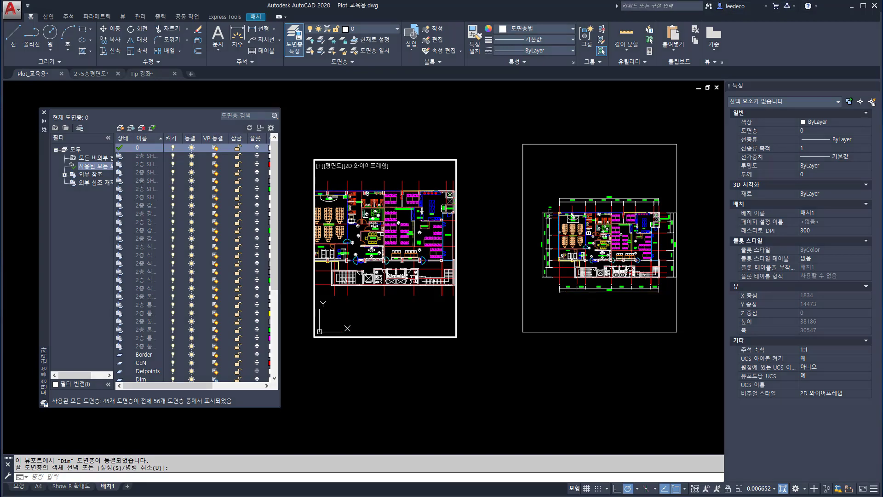
Step: Examine the dimensions below the staircase in the right viewport, and return to the Tip 강좌 drawing
{"action": "left_click", "coordinate": [607, 308]}
{"action": "scroll", "coordinate": [607, 306], "scroll_direction": "up", "scroll_amount": 3}
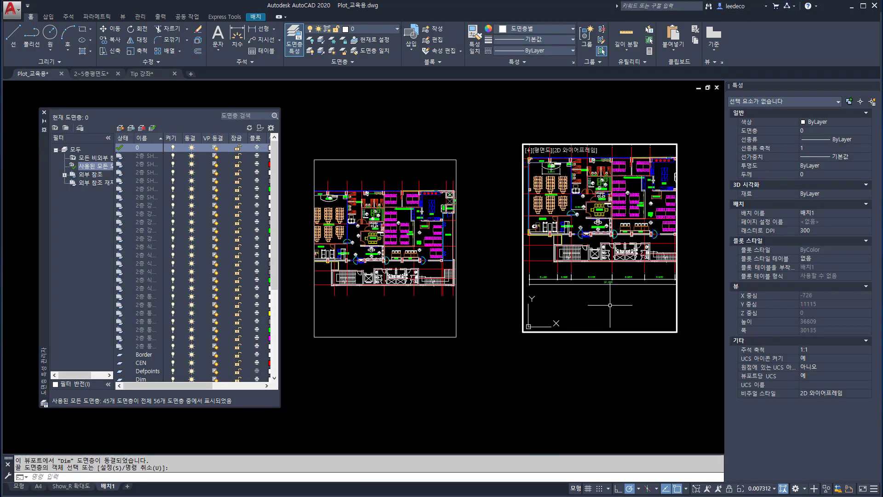
{"action": "mouse_move", "coordinate": [601, 259]}
{"action": "middle_mouse_down"}
{"action": "mouse_move", "coordinate": [621, 308]}
{"action": "mouse_move", "coordinate": [608, 269]}
{"action": "middle_mouse_up"}
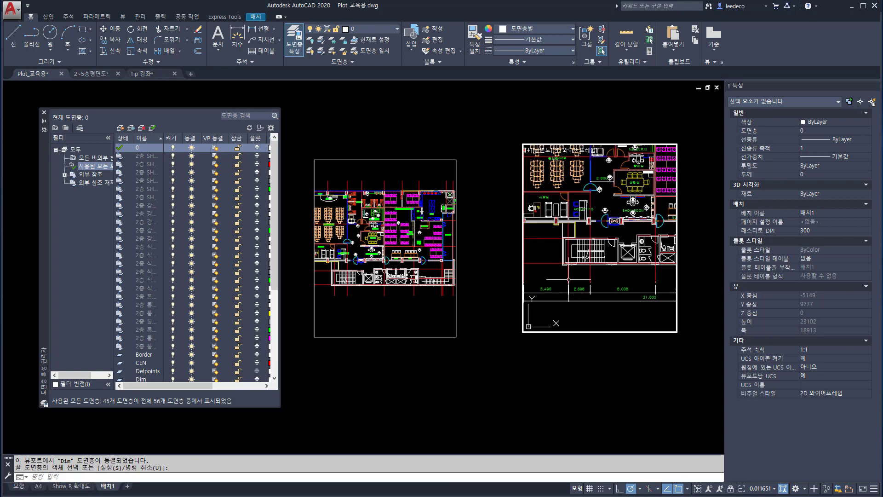
{"action": "scroll", "coordinate": [588, 276], "scroll_direction": "up", "scroll_amount": 4}
{"action": "middle_click_drag", "start_coordinate": [567, 309], "coordinate": [600, 299]}
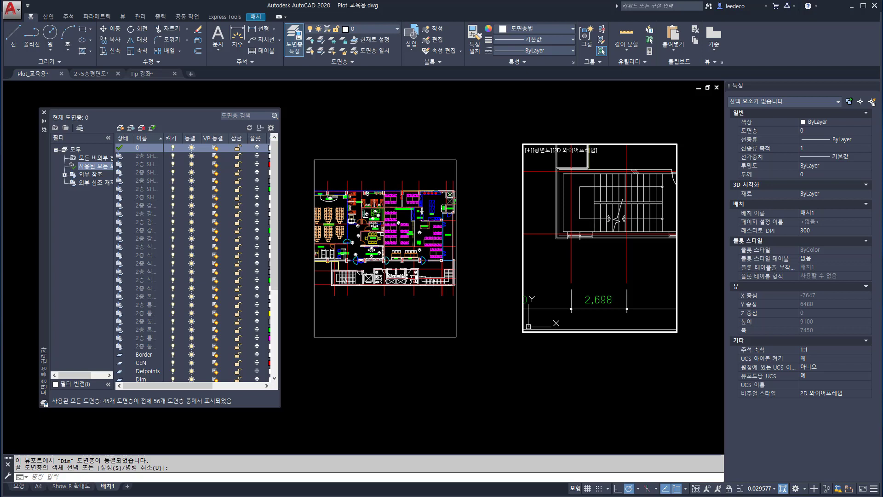
{"action": "key", "text": "Escape"}
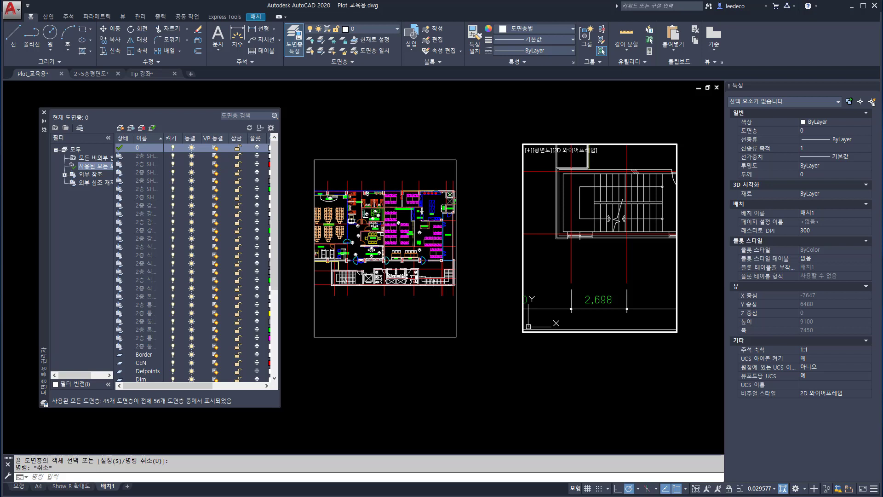
{"action": "left_click", "coordinate": [143, 74]}
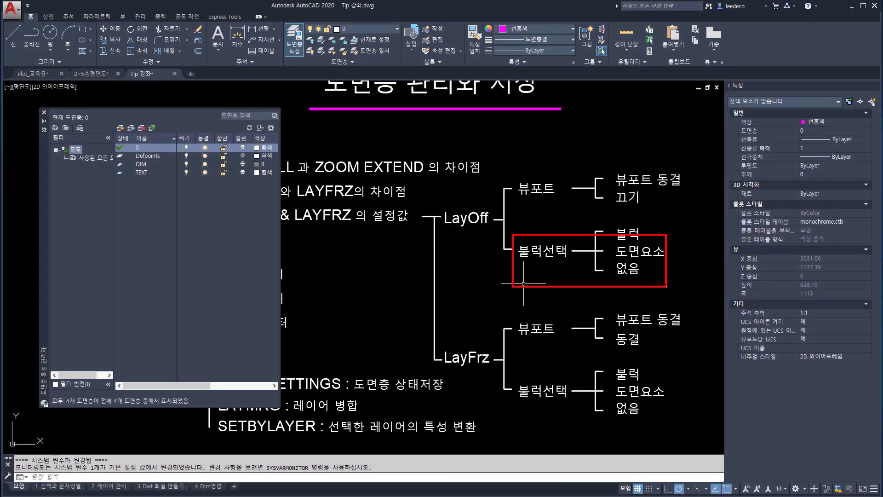
Step: Move the layer palette slightly aside and insert the 가스렌지 block above the outline's LayOff and LayFrz branches
{"action": "scroll", "coordinate": [411, 283], "scroll_direction": "down", "scroll_amount": 2}
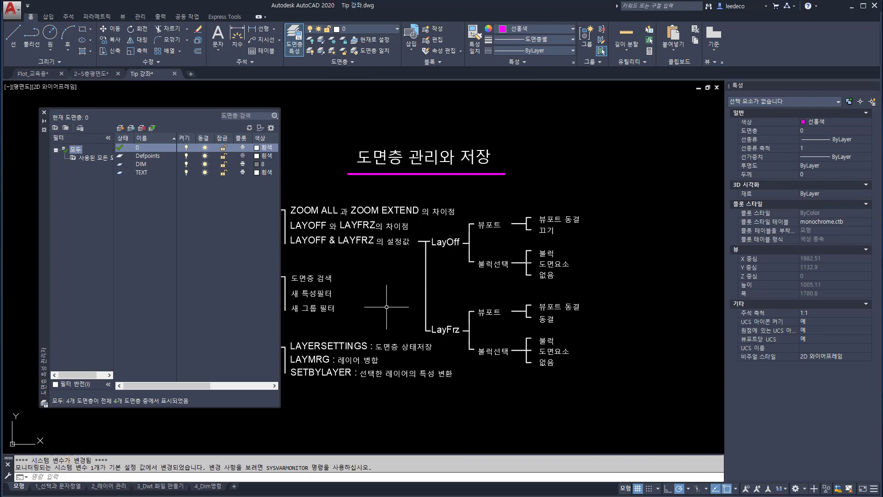
{"action": "left_click_drag", "start_coordinate": [44, 258], "coordinate": [30, 262]}
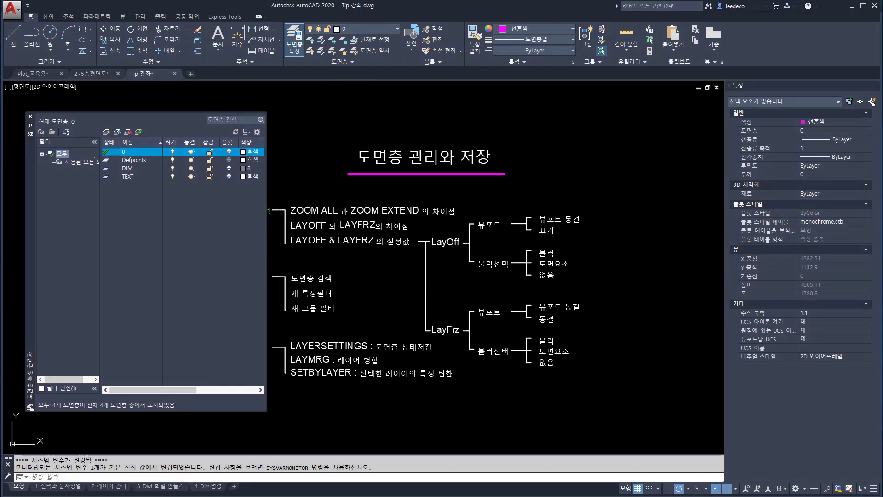
{"action": "scroll", "coordinate": [366, 286], "scroll_direction": "down", "scroll_amount": 2}
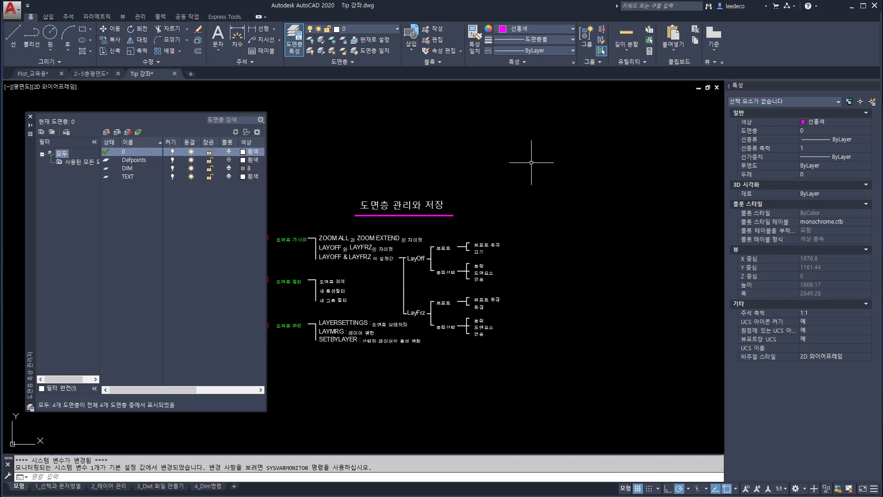
{"action": "type", "text": "l"}
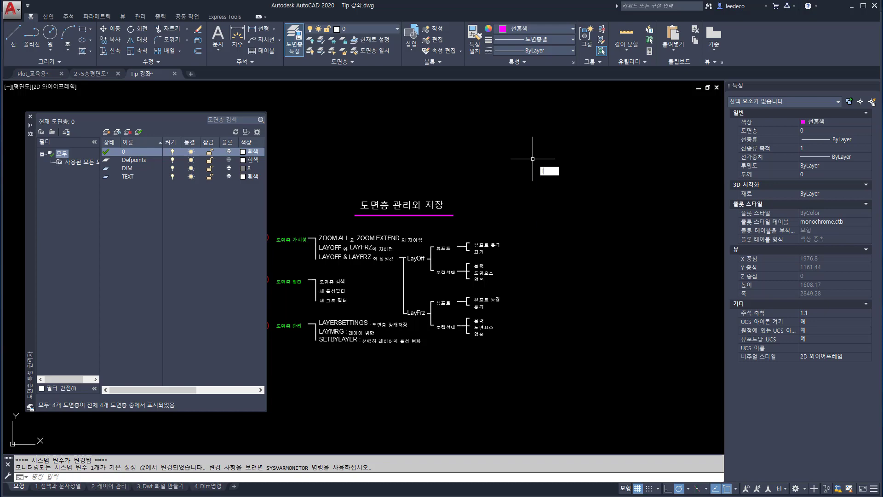
{"action": "key", "text": "Return"}
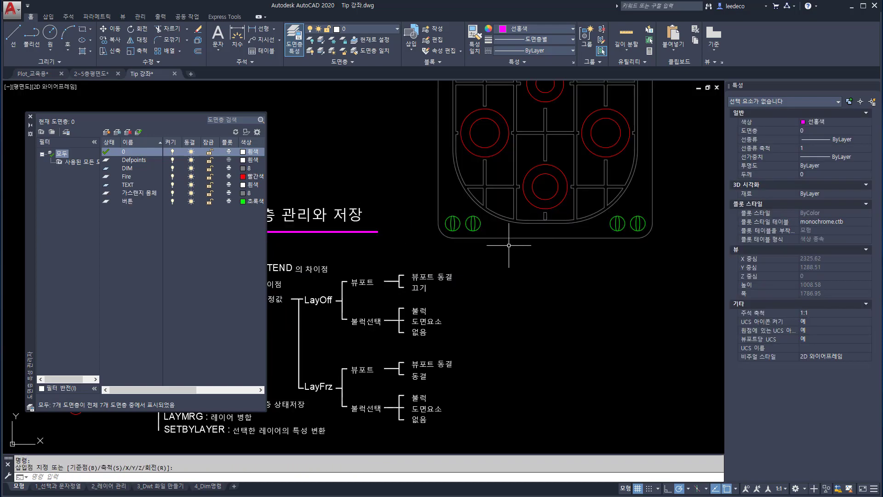
Step: Select the inserted stove block, undo its insertion and redo it
{"action": "scroll", "coordinate": [509, 245], "scroll_direction": "down", "scroll_amount": 4}
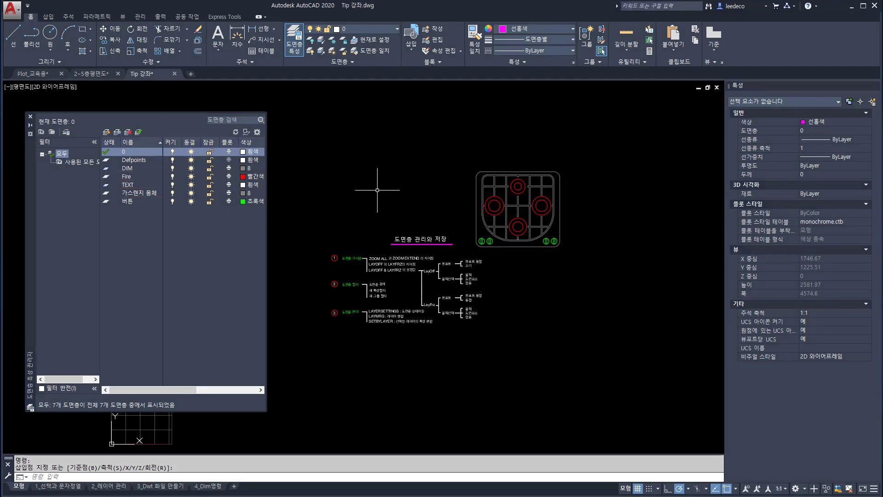
{"action": "left_click", "coordinate": [560, 225]}
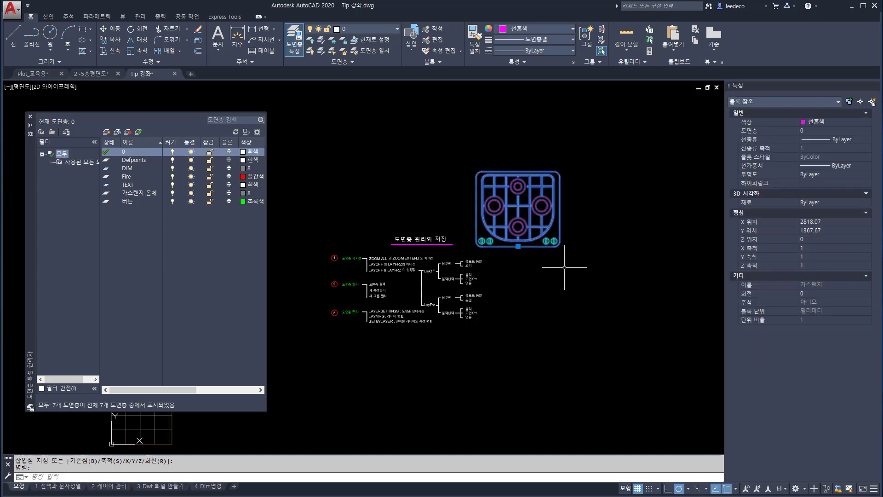
{"action": "key", "text": "ctrl+z"}
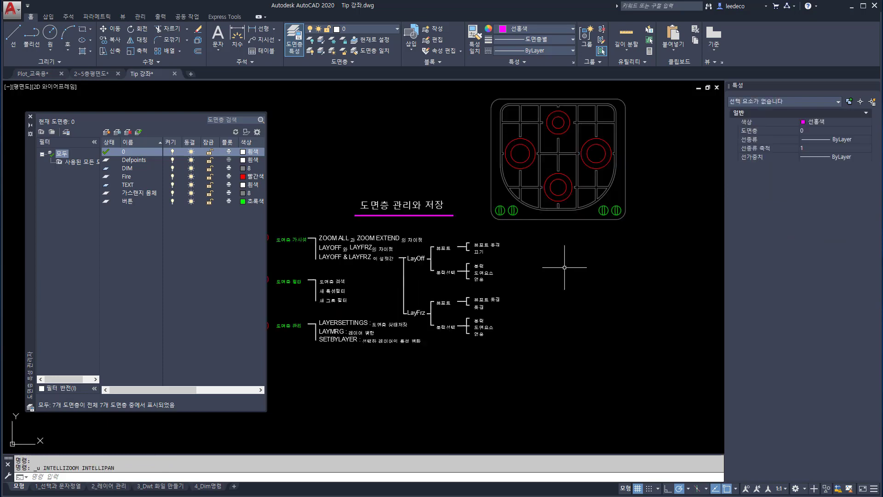
{"action": "key", "text": "ctrl+z"}
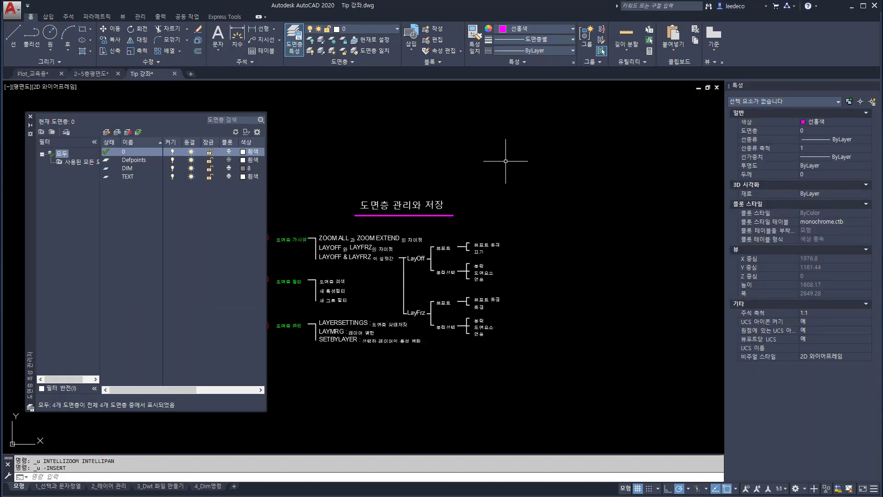
{"action": "key", "text": "ctrl+y"}
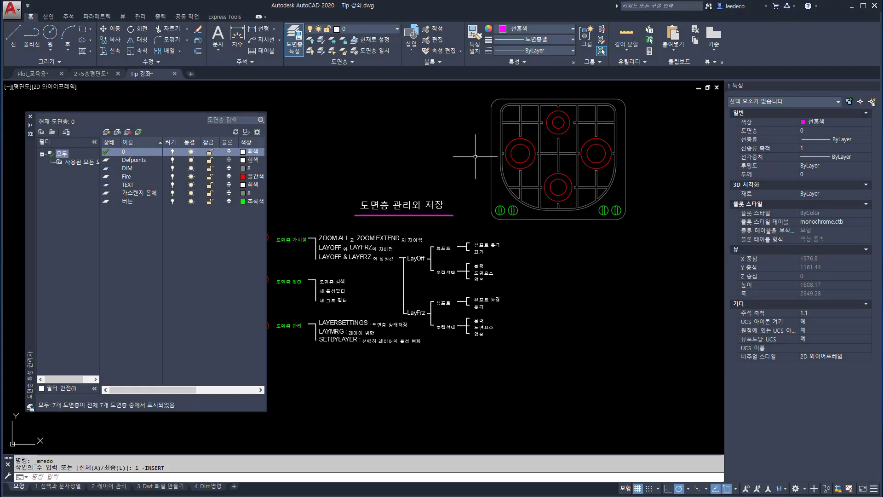
Step: Select the stove block to examine it as a single block reference, and clear the selection
{"action": "left_click", "coordinate": [558, 247]}
{"action": "left_click", "coordinate": [549, 200]}
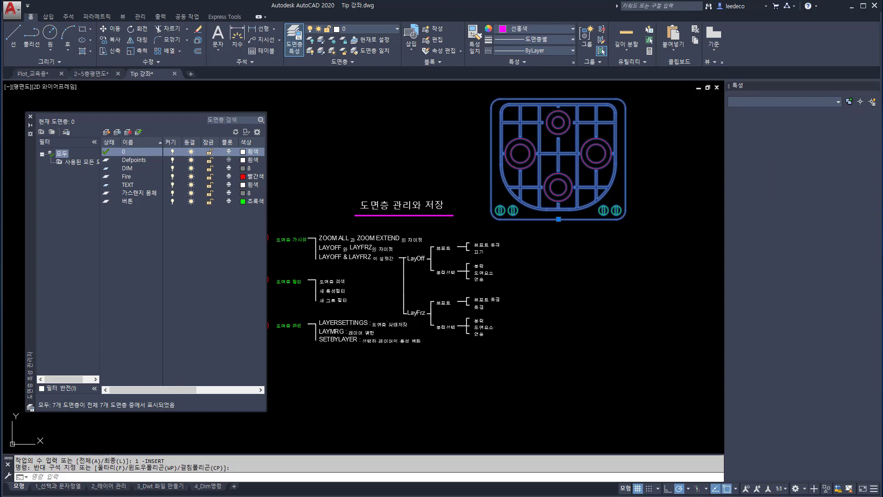
{"action": "key", "text": "Escape"}
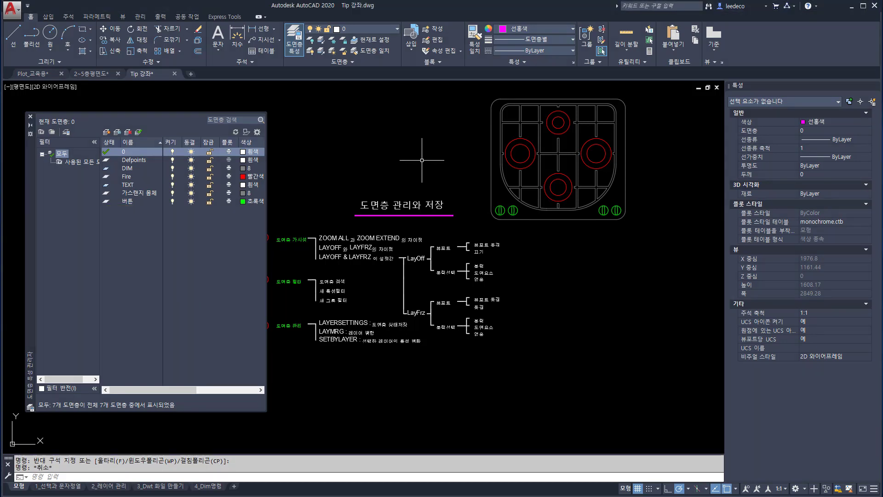
{"action": "middle_click_drag", "start_coordinate": [418, 153], "coordinate": [397, 201]}
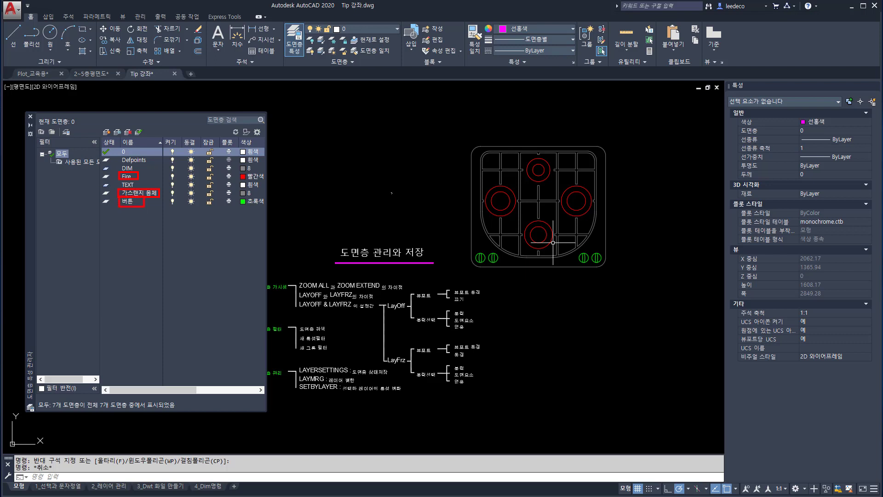
Step: Select the stove block and turn off current layer 0, accepting that the current layer is switched off
{"action": "left_click", "coordinate": [521, 150]}
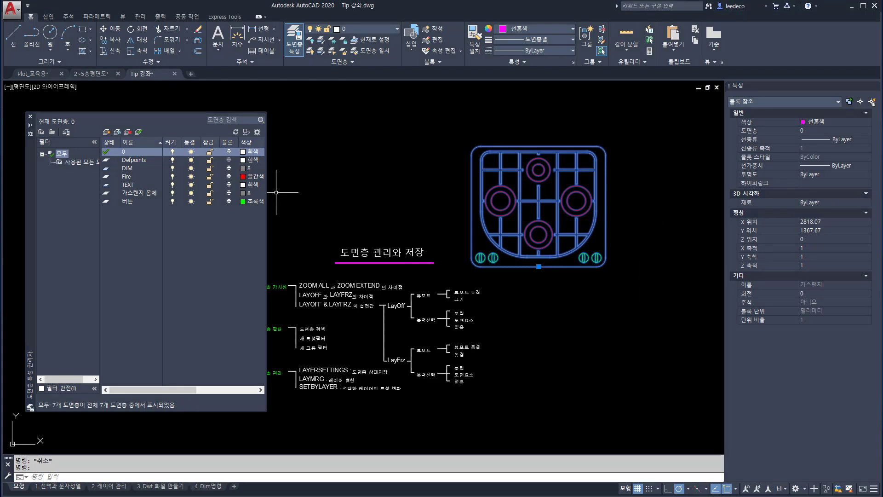
{"action": "left_click", "coordinate": [172, 152]}
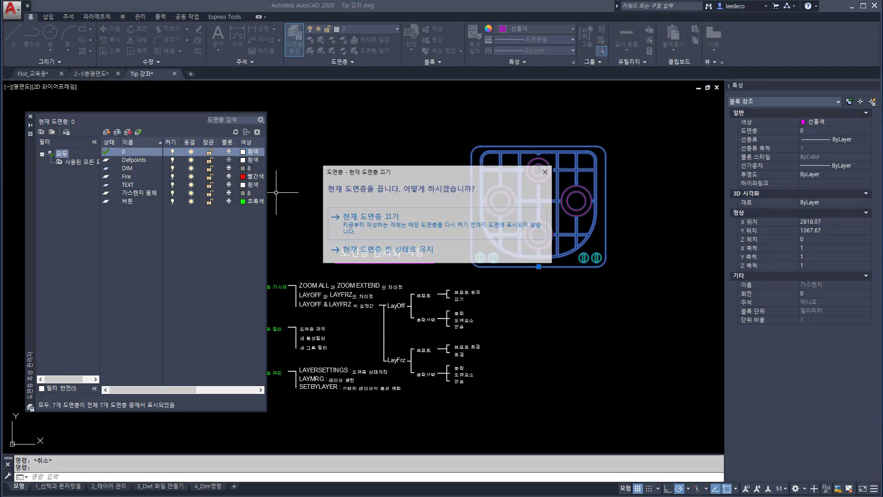
{"action": "left_click", "coordinate": [384, 221]}
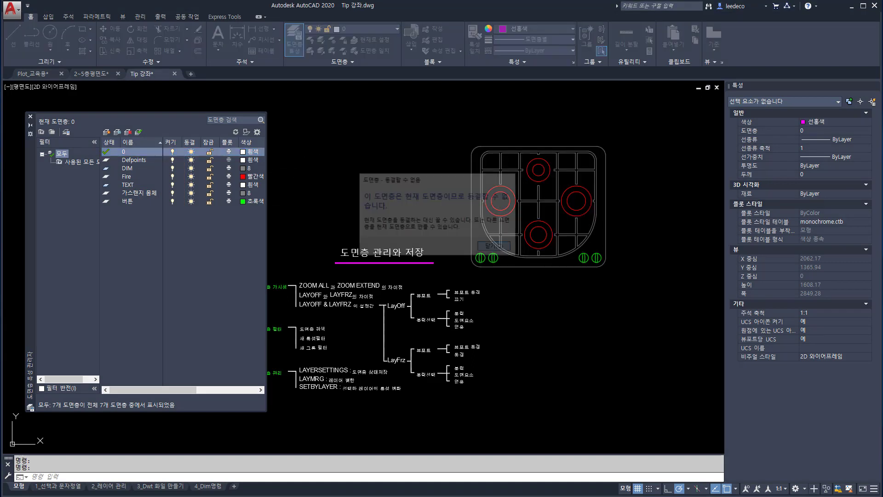
Step: Make Defpoints the current layer and freeze layer 0
{"action": "double_click", "coordinate": [134, 160]}
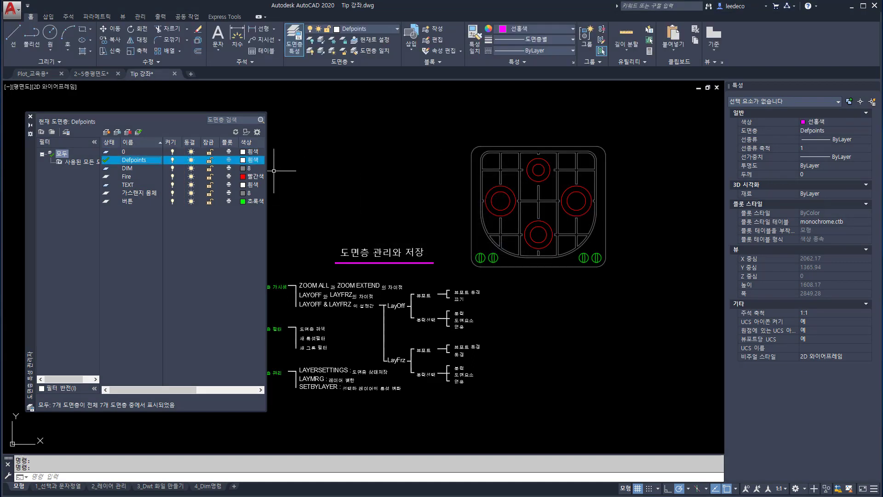
{"action": "left_click", "coordinate": [191, 151]}
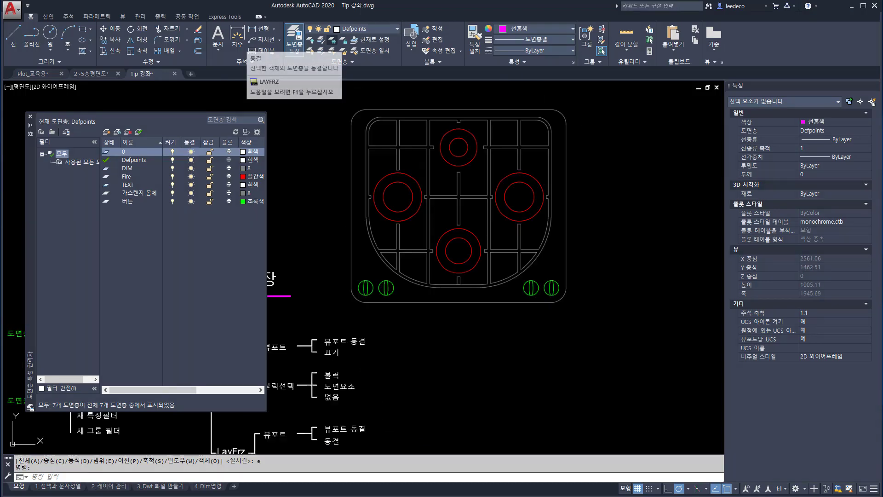
Step: Try LAYFRZ on the Fire layer by picking a red burner circle in the stove block, and leave the command
{"action": "left_click", "coordinate": [332, 41]}
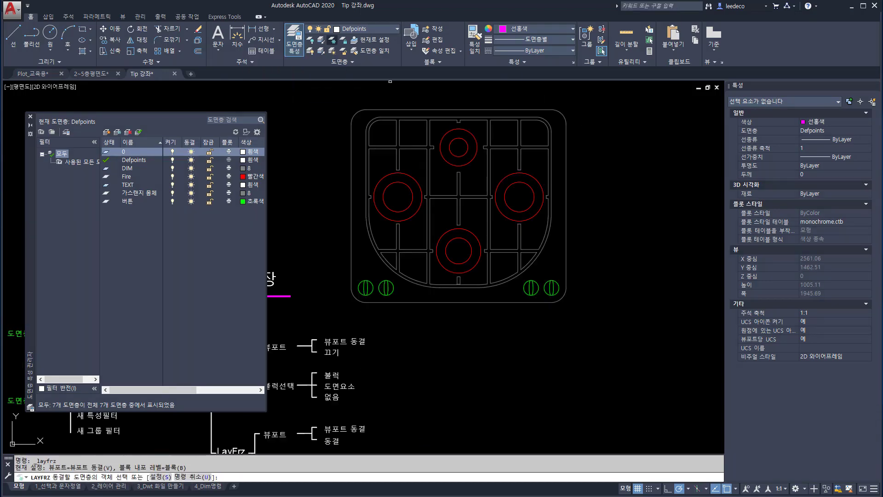
{"action": "left_click", "coordinate": [386, 207]}
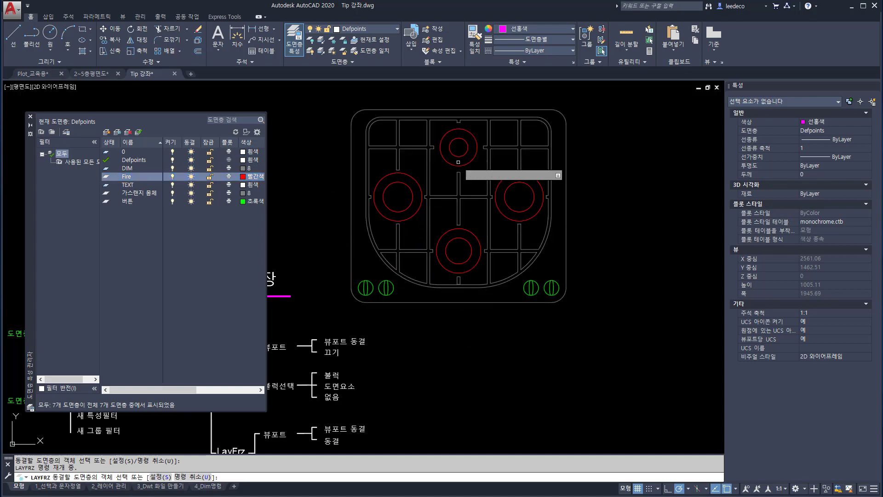
{"action": "key", "text": "Escape"}
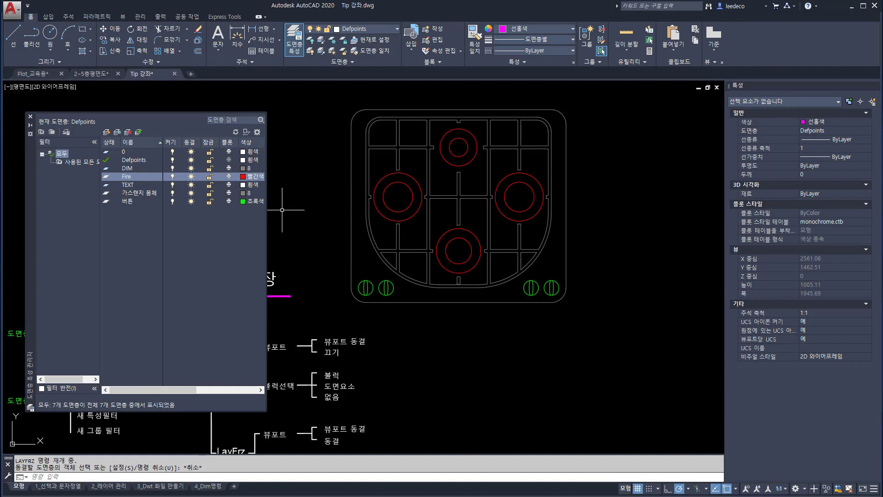
Step: Keep LAYFRZ's block selection setting at Block and freeze the Fire layer by picking a red burner circle
{"action": "left_click", "coordinate": [332, 40]}
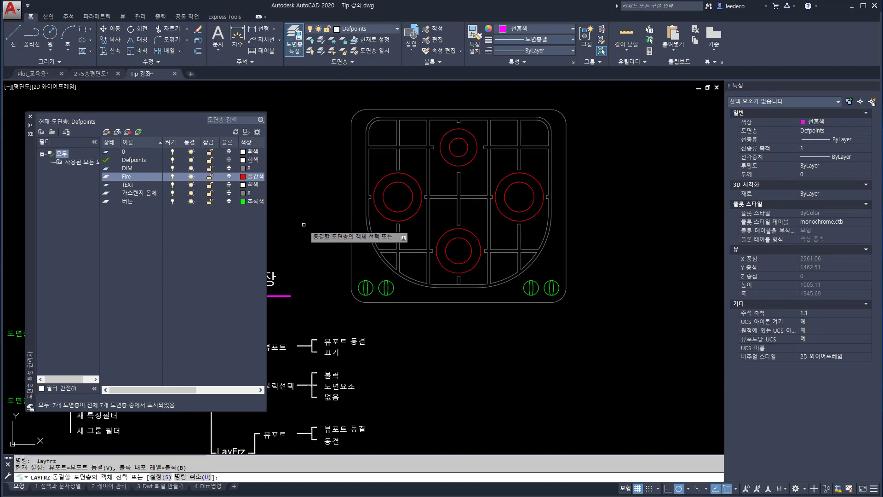
{"action": "type", "text": "s"}
{"action": "key", "text": "Return"}
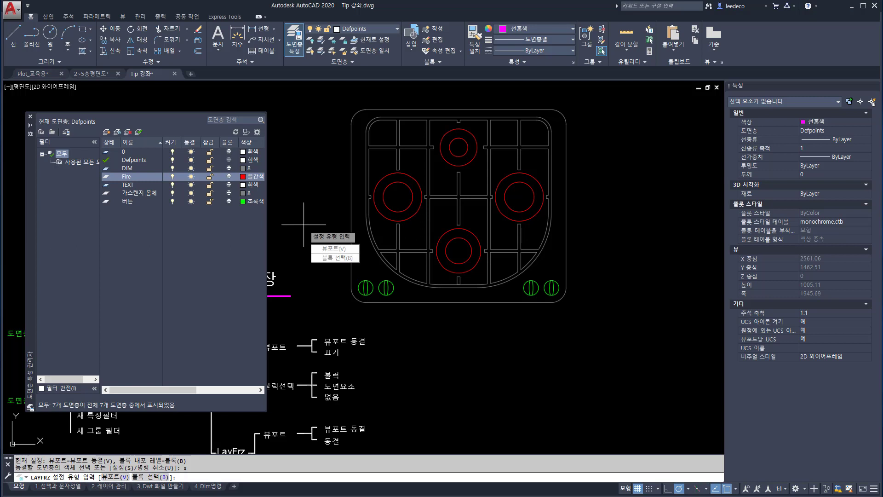
{"action": "key", "text": "Down"}
{"action": "key", "text": "Down"}
{"action": "key", "text": "Return"}
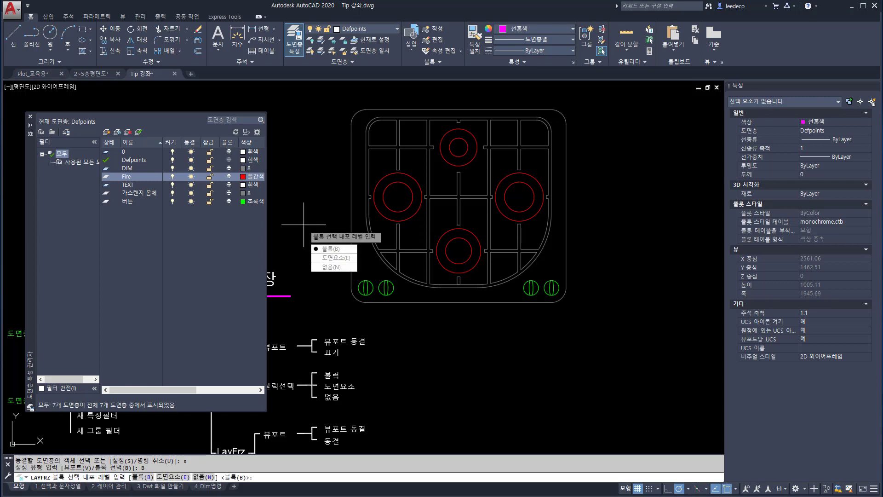
{"action": "key", "text": "Down"}
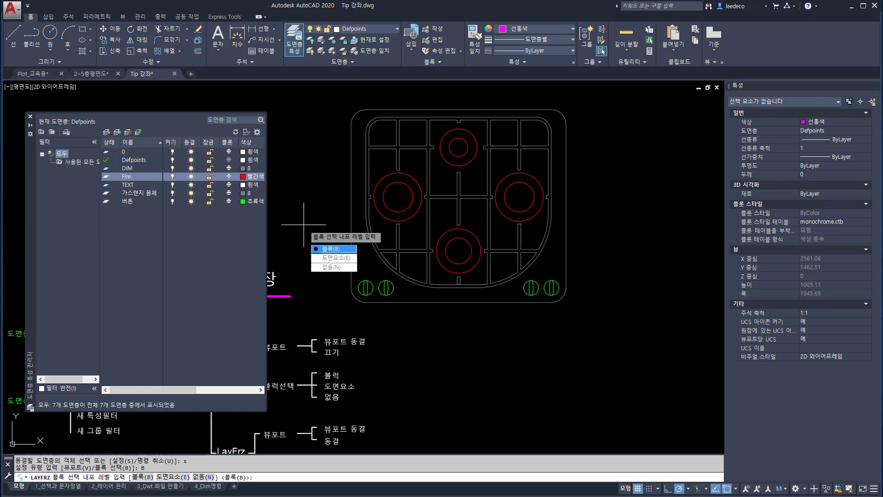
{"action": "key", "text": "Down"}
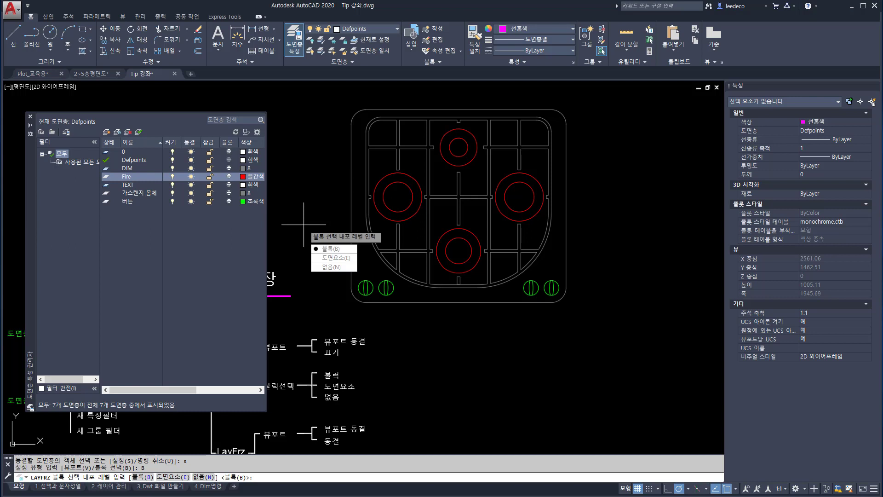
{"action": "key", "text": "Down"}
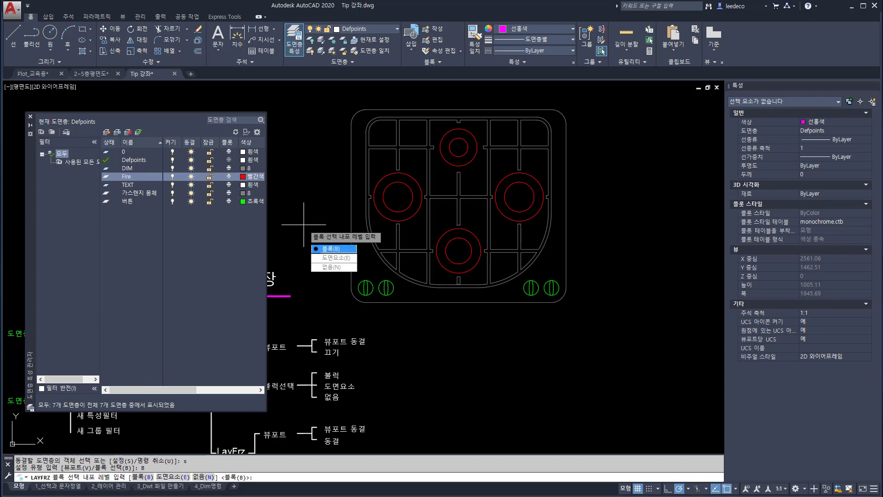
{"action": "key", "text": "Return"}
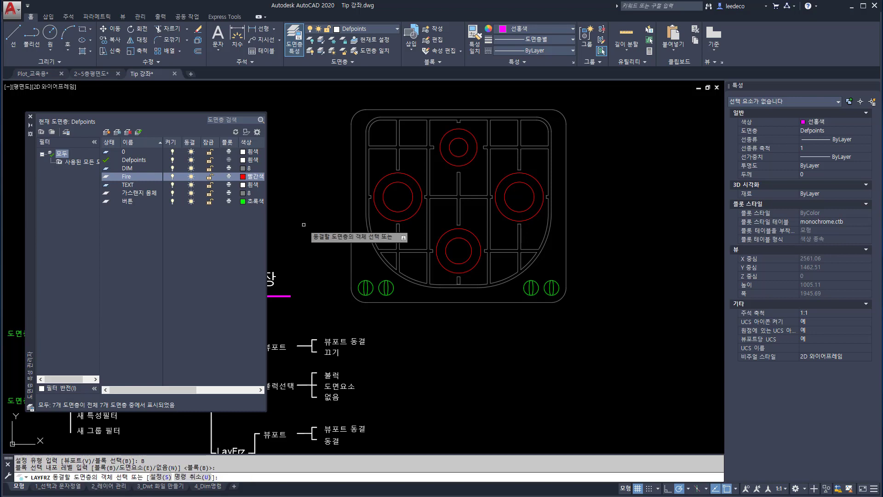
{"action": "left_click", "coordinate": [409, 218]}
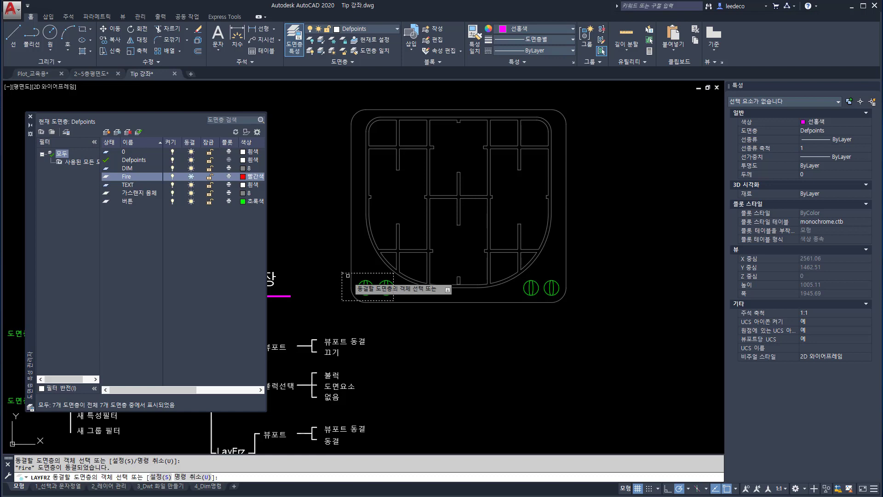
{"action": "key", "text": "Return"}
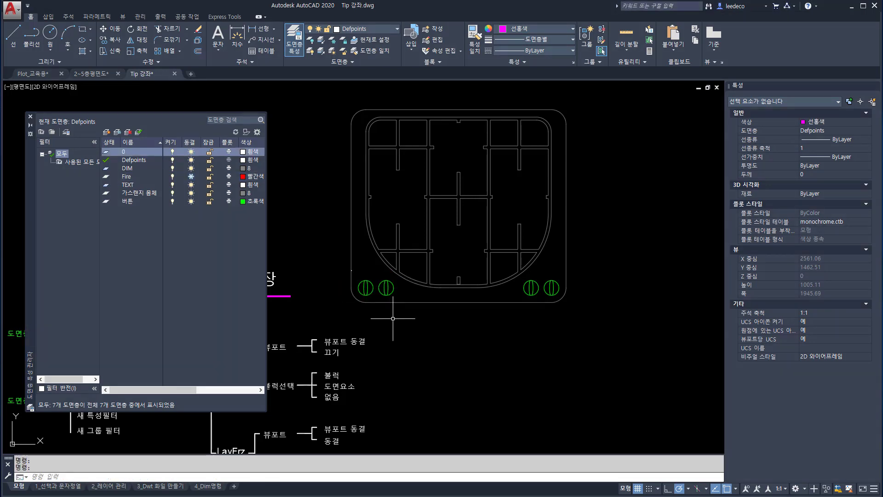
Step: Open the 가스렌지 block definition in the Block Editor from the selected stove block, and turn off the grid
{"action": "left_click", "coordinate": [387, 289]}
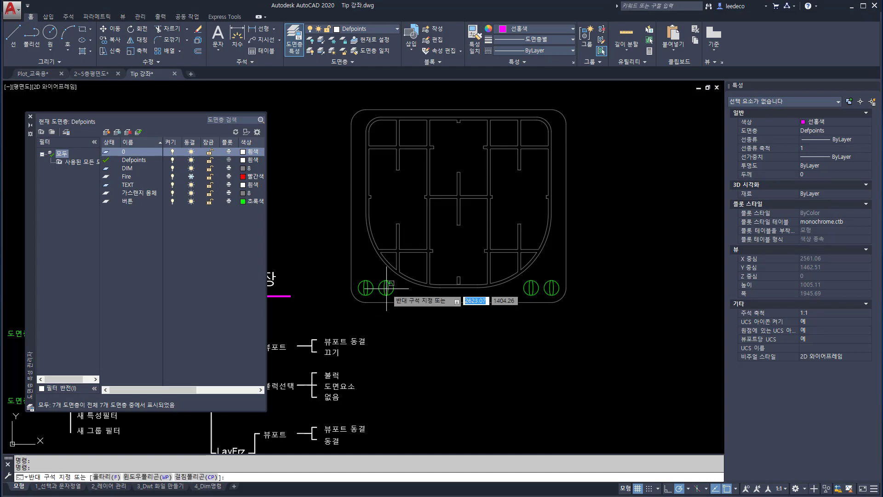
{"action": "left_click", "coordinate": [368, 282]}
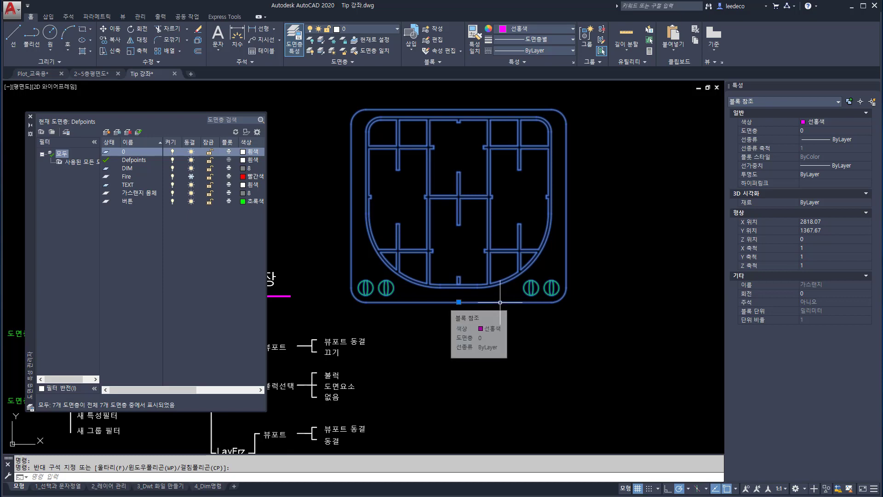
{"action": "type", "text": "be"}
{"action": "key", "text": "Return"}
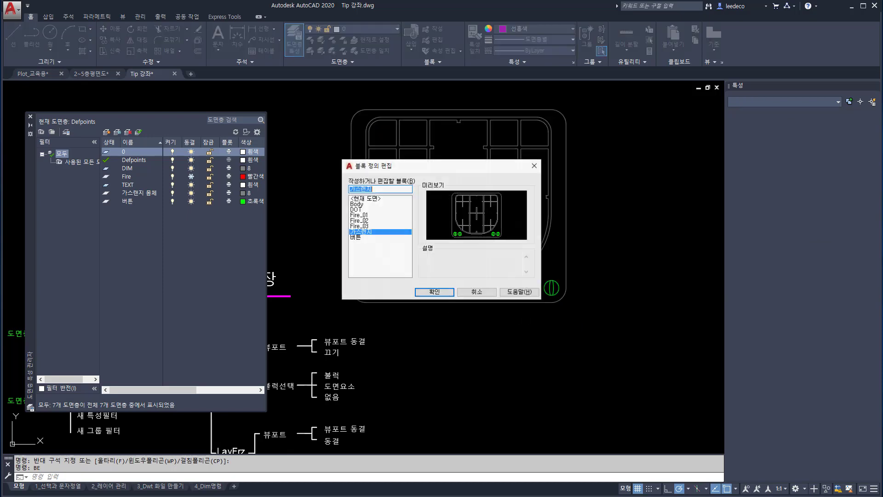
{"action": "left_click", "coordinate": [434, 291]}
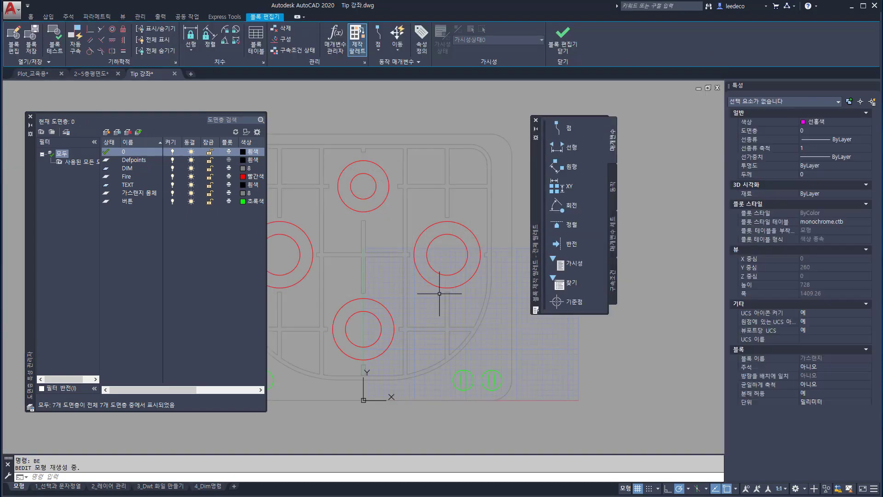
{"action": "key", "text": "F7"}
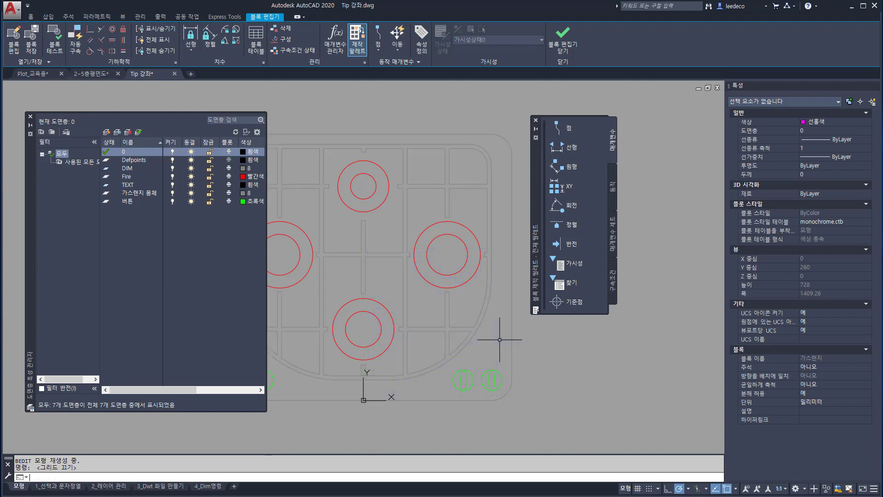
Step: Inspect a green button's nested block in the stove, and close the Block Editor, saving the changes to 가스렌지
{"action": "left_click", "coordinate": [462, 371]}
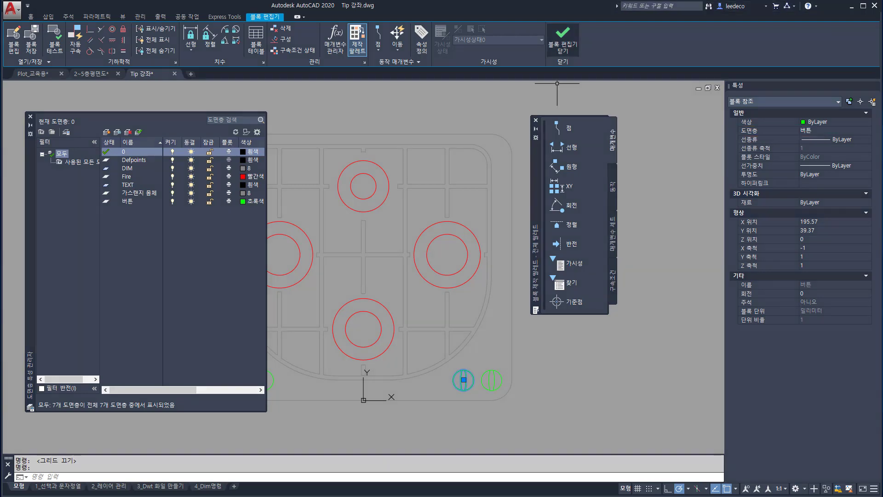
{"action": "left_click", "coordinate": [563, 39]}
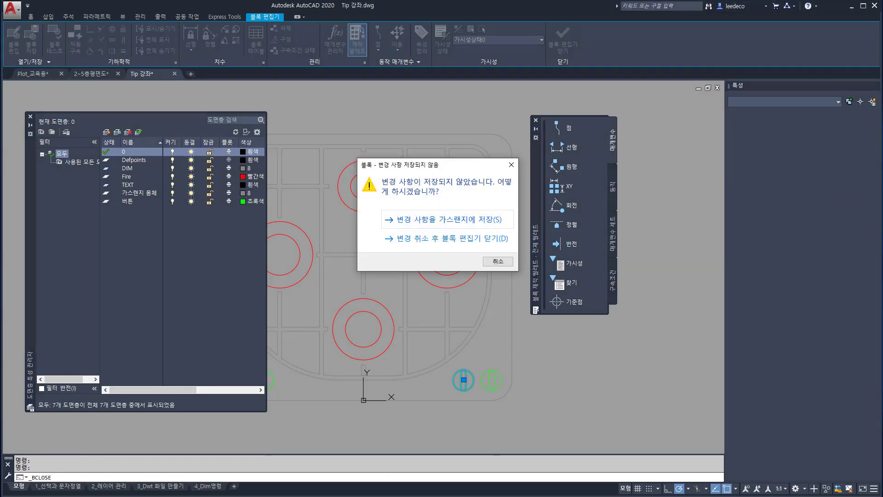
{"action": "left_click", "coordinate": [442, 220]}
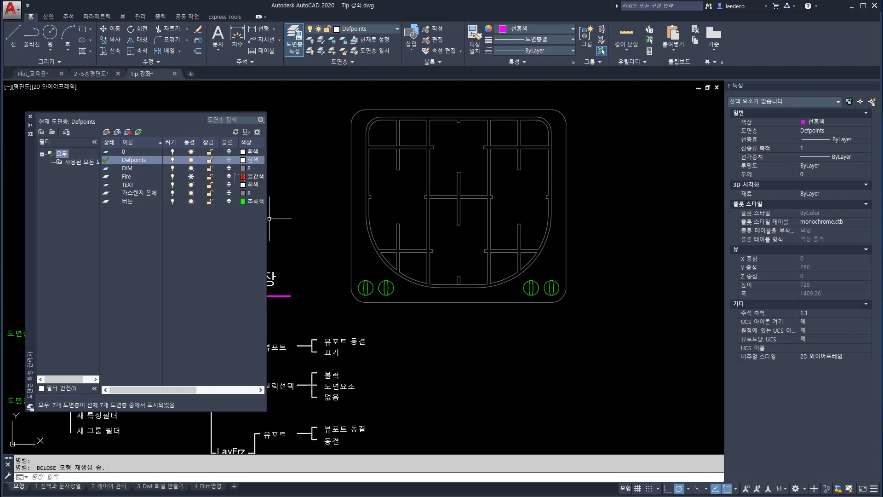
Step: Select the stove block in the drawing to check its layer and color properties, and clear the selection
{"action": "left_click", "coordinate": [397, 225]}
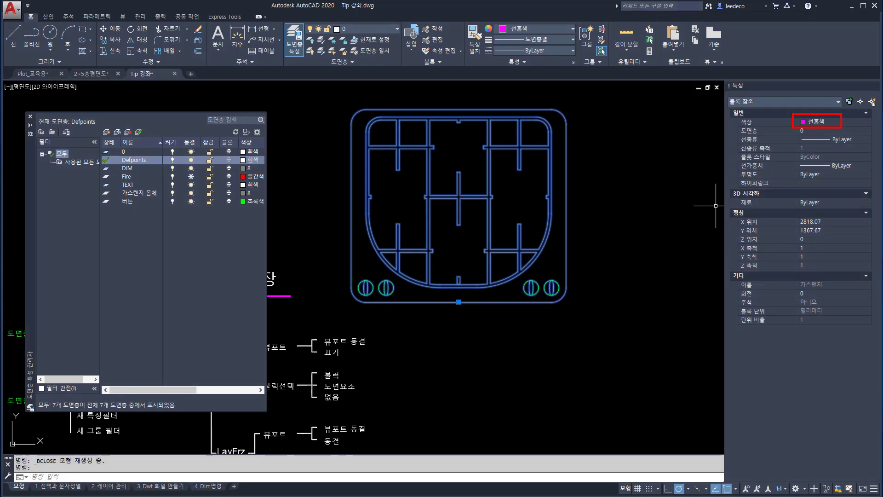
{"action": "key", "text": "Escape"}
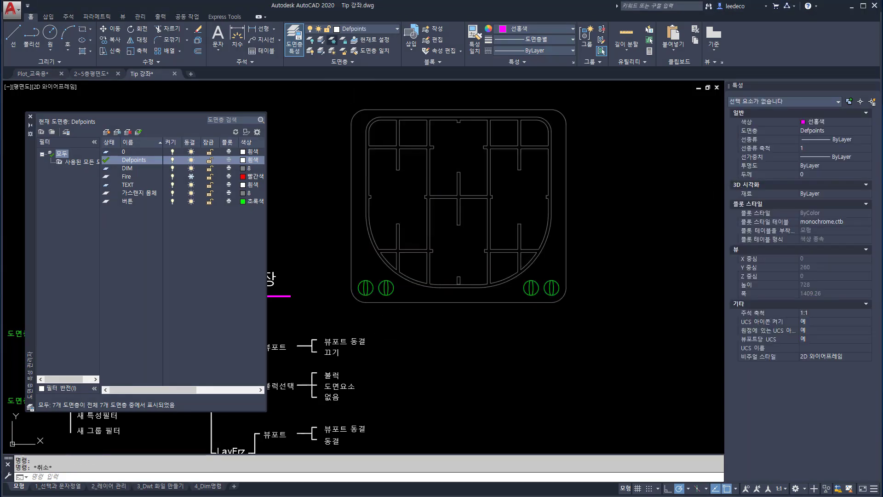
Step: Keep LAYFRZ's block selection setting at Block and freeze the 버튼 layer by picking a green button in the stove block
{"action": "left_click", "coordinate": [333, 41]}
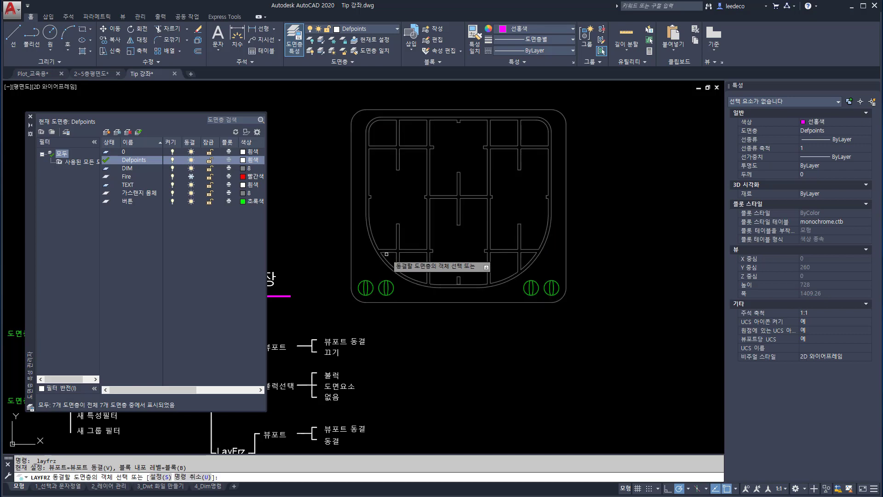
{"action": "type", "text": "s"}
{"action": "key", "text": "Return"}
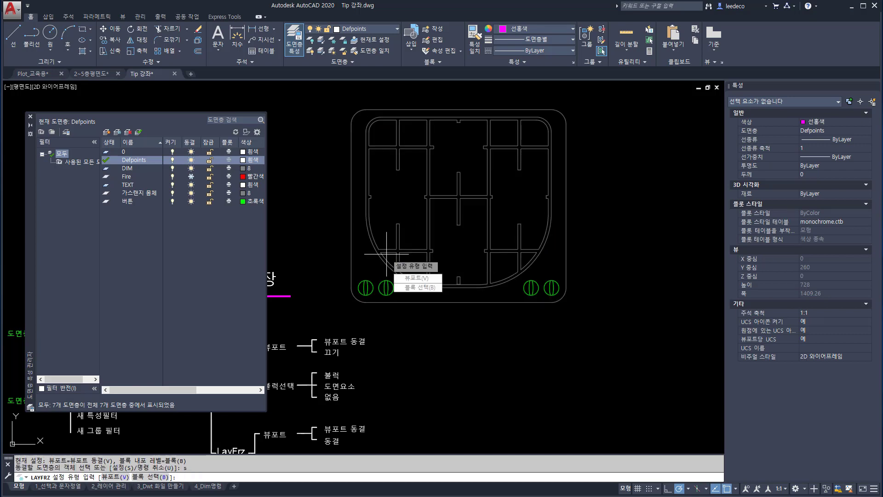
{"action": "type", "text": "b"}
{"action": "key", "text": "Return"}
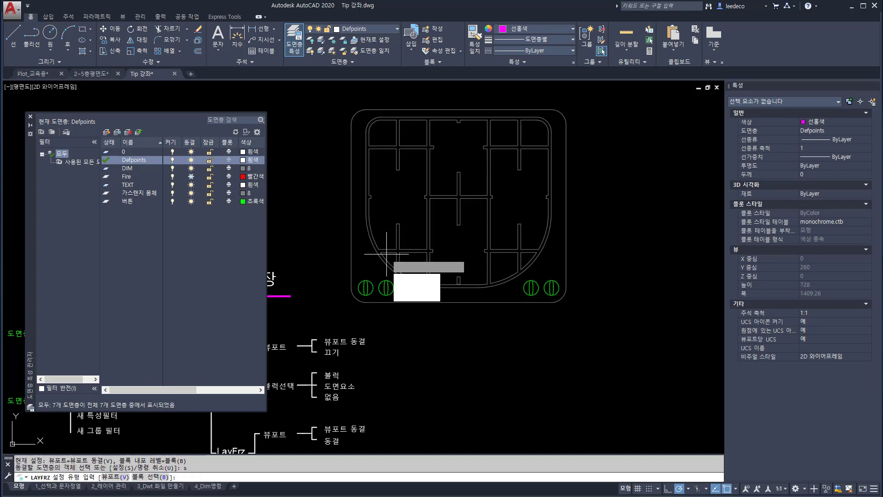
{"action": "key", "text": "Return"}
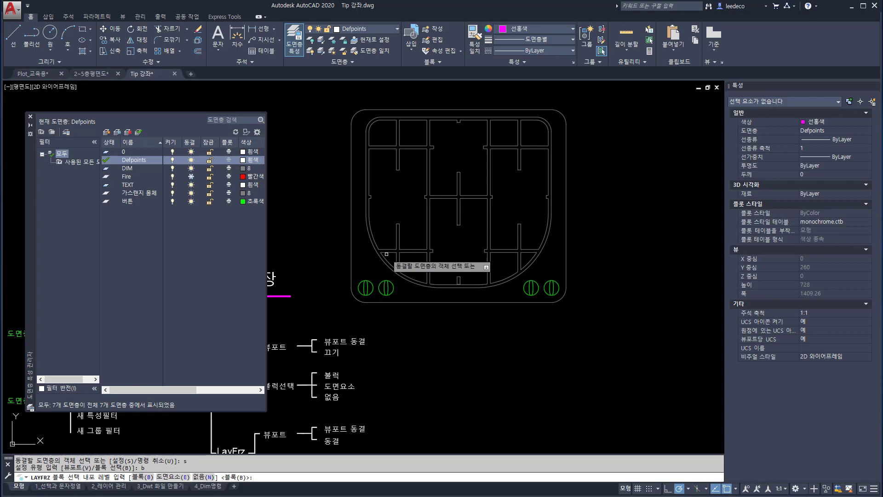
{"action": "left_click", "coordinate": [391, 284]}
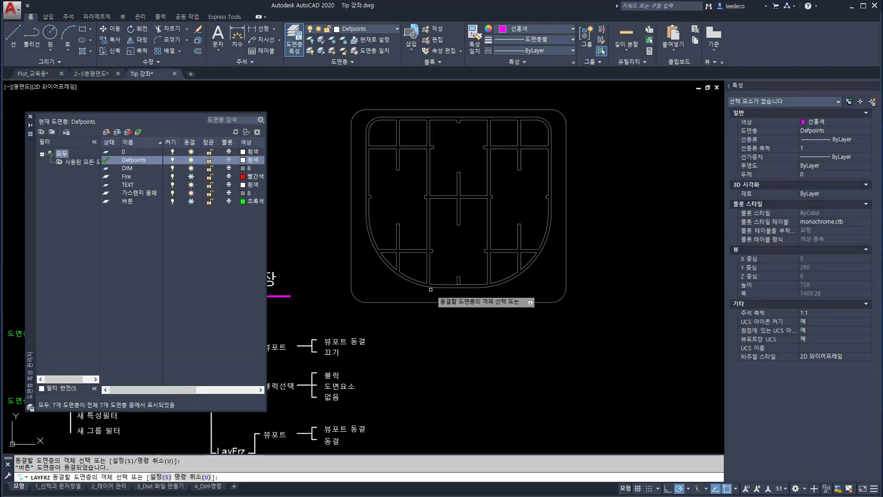
{"action": "key", "text": "Return"}
Step: Thaw the Fire and 버튼 layers
{"action": "mouse_move", "coordinate": [468, 352]}
{"action": "middle_mouse_down"}
{"action": "mouse_move", "coordinate": [508, 335]}
{"action": "mouse_move", "coordinate": [547, 269]}
{"action": "middle_mouse_up"}
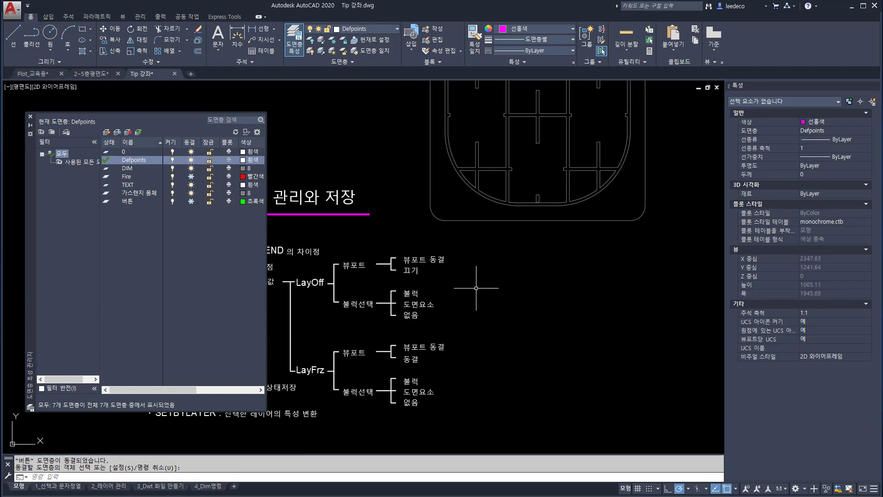
{"action": "scroll", "coordinate": [456, 296], "scroll_direction": "down", "scroll_amount": 2}
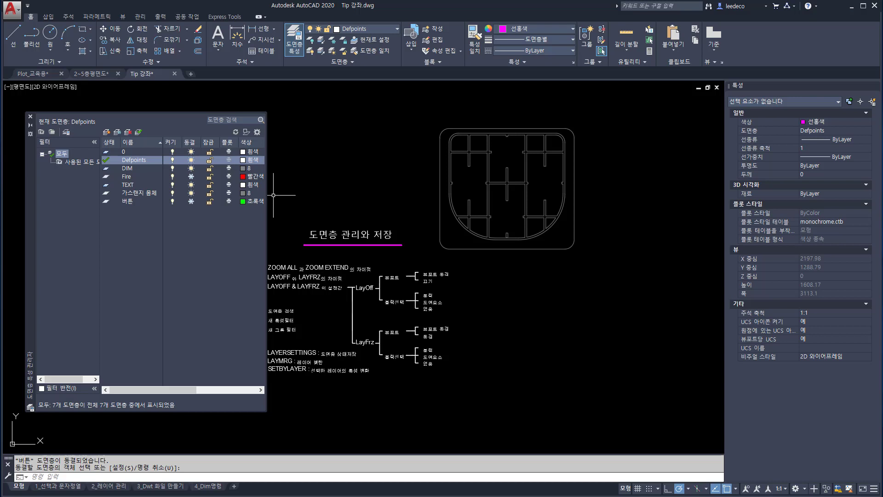
{"action": "left_click", "coordinate": [191, 177]}
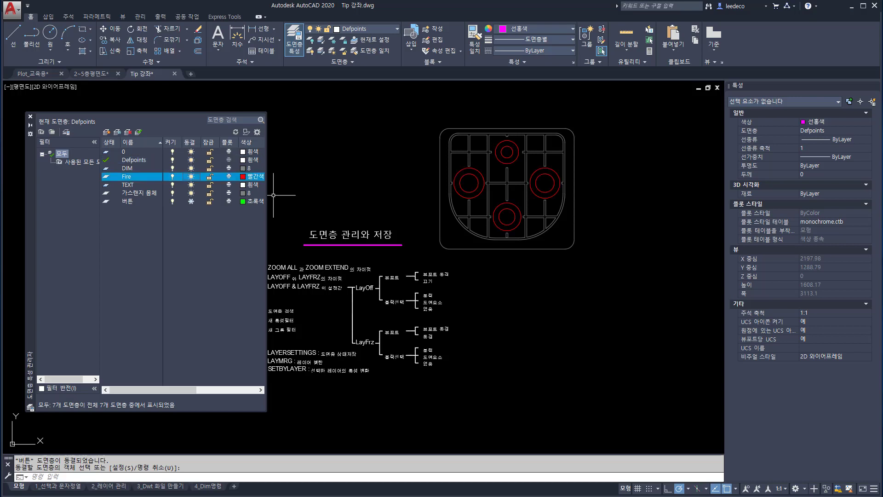
{"action": "left_click", "coordinate": [191, 201]}
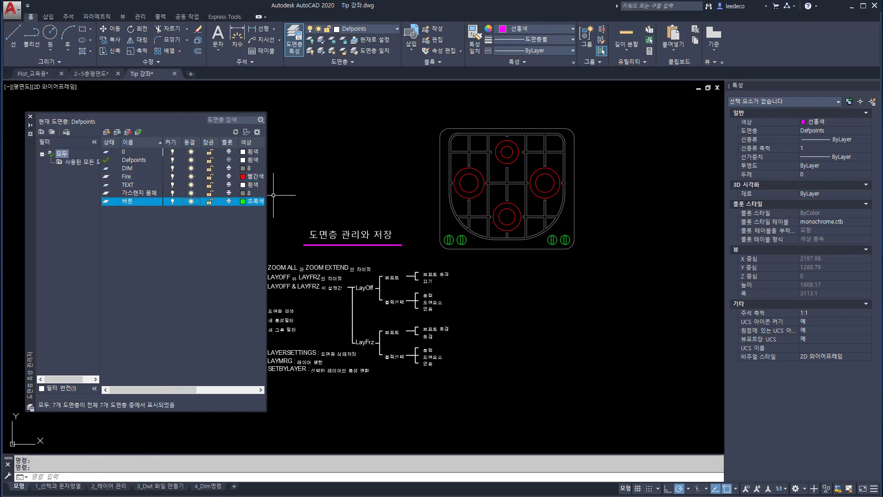